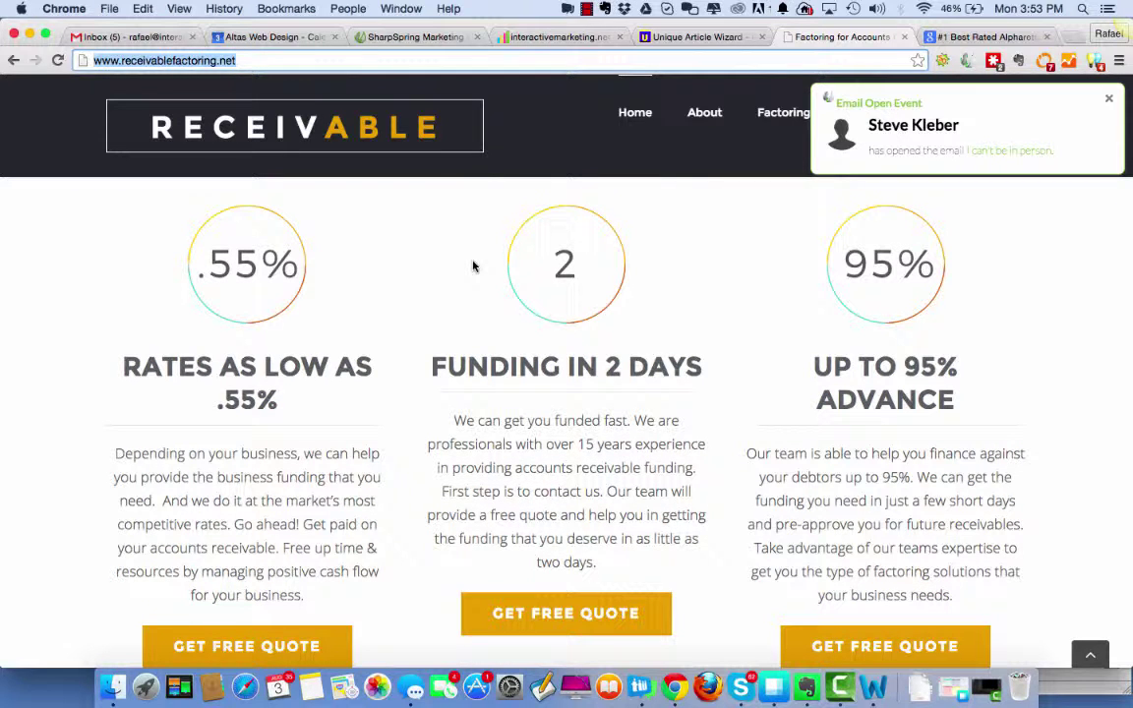
Review the top of the Factoring Copy 1.docx outline in Word before returning to Unique Article Wizard.
left_click(873, 686)
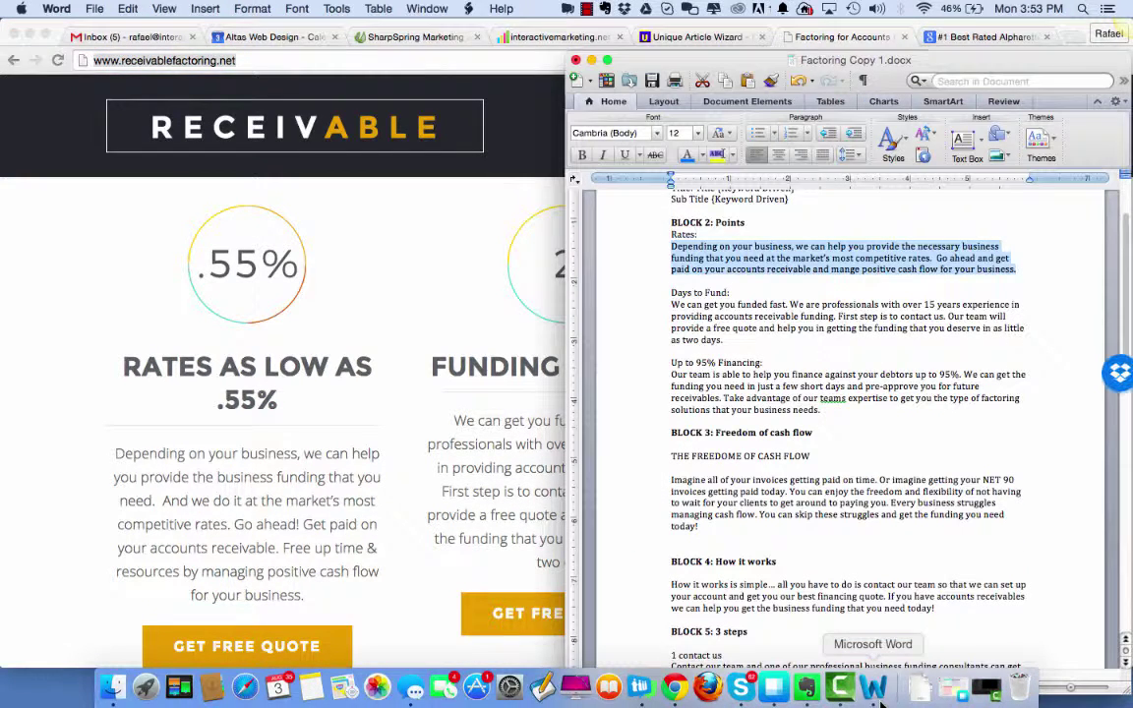
scroll(810, 376, "up", 3)
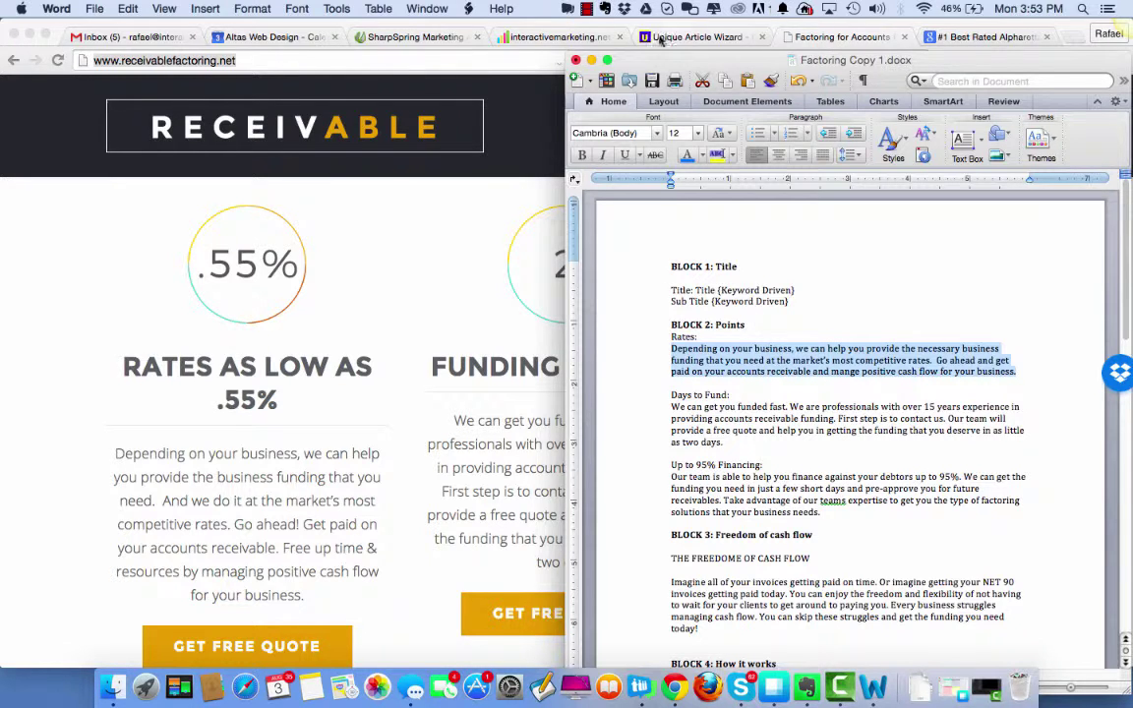
left_click(659, 38)
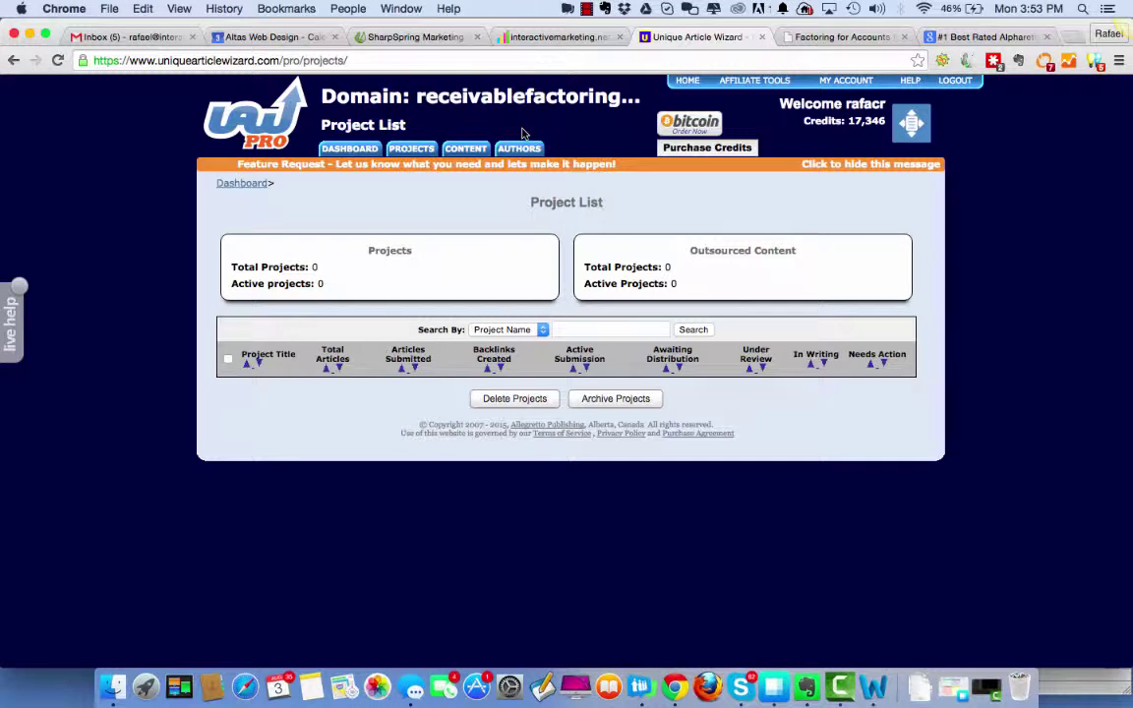
Make interactivemarketing.net the active domain, open its dashboard, then view its Alpharetta SEO page.
mouse_move(419, 153)
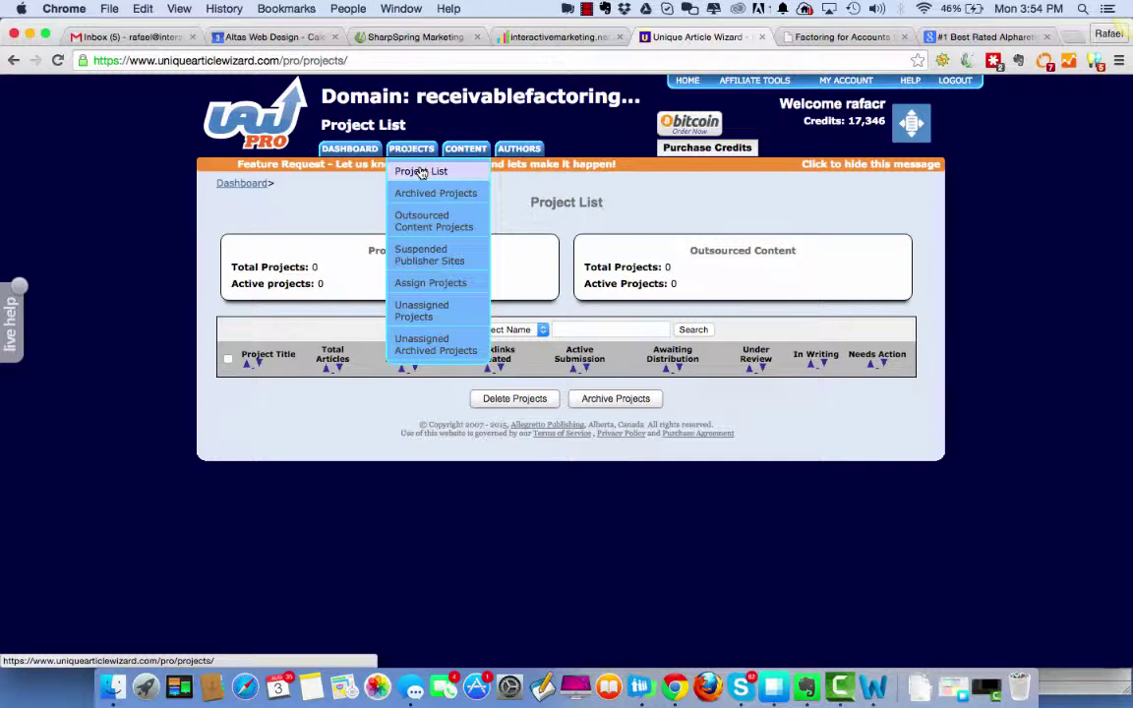
left_click(421, 172)
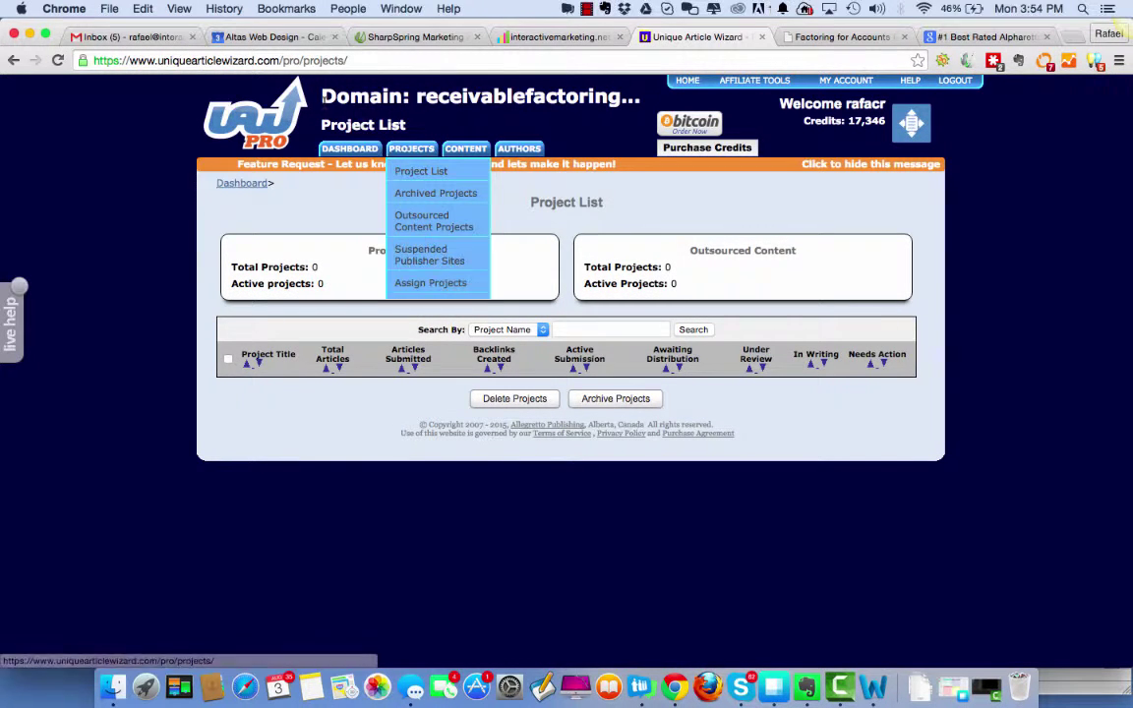
left_click(261, 129)
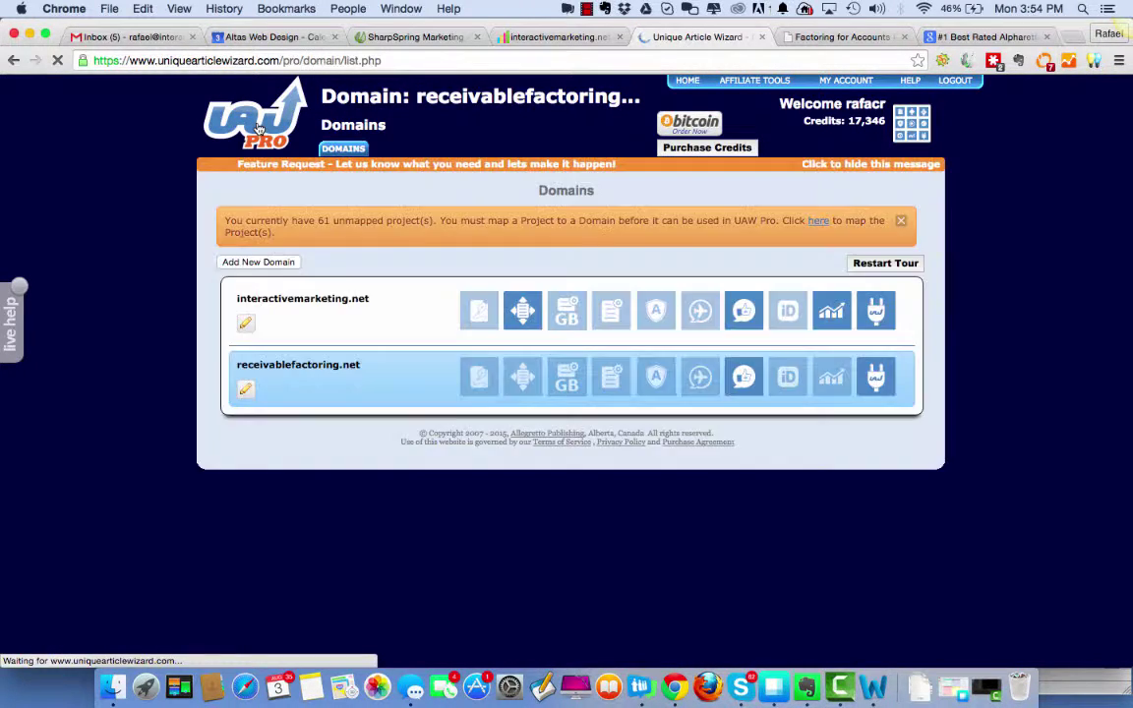
left_click(303, 307)
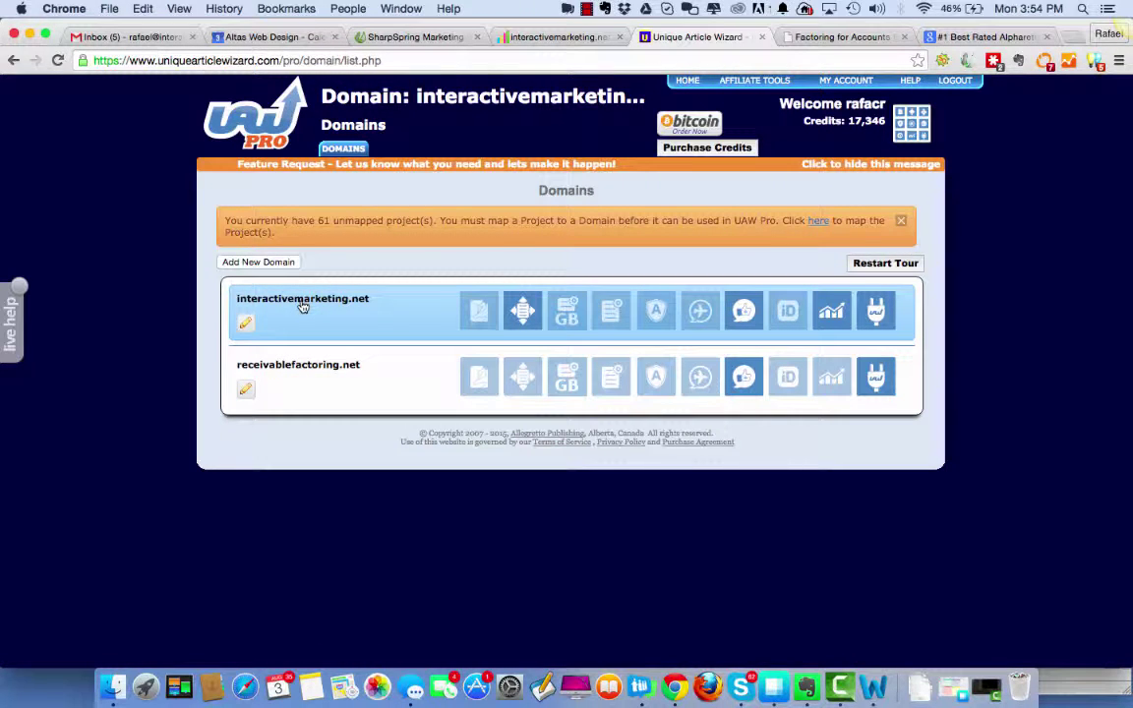
left_click(521, 312)
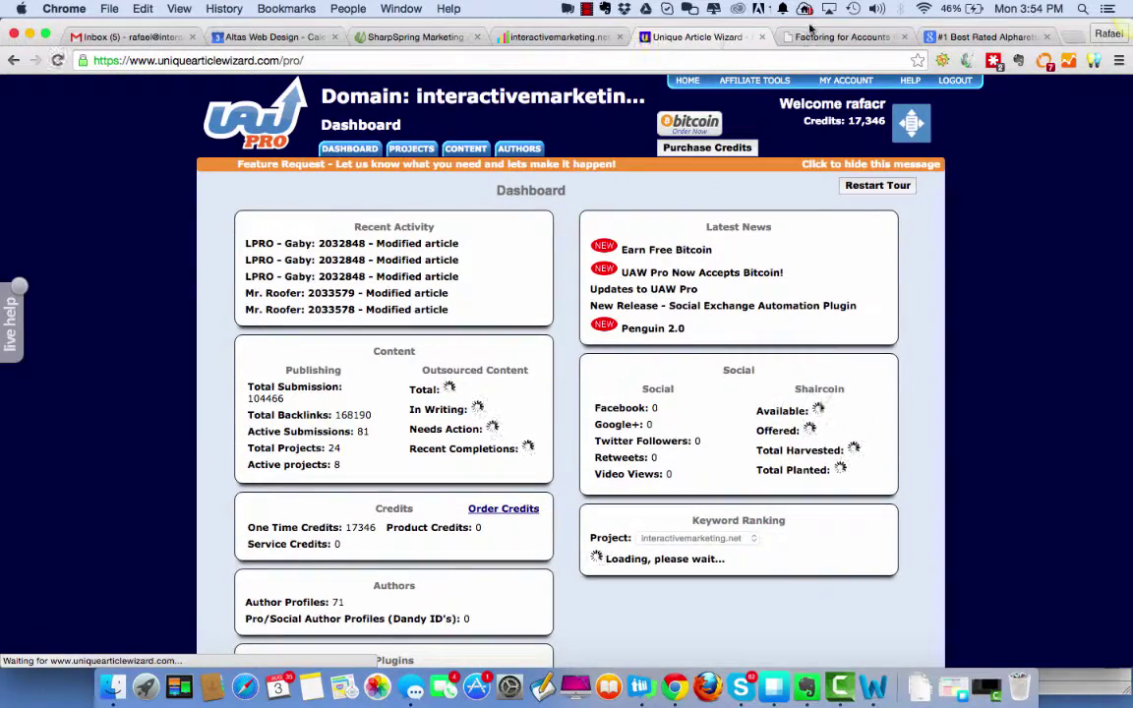
left_click(969, 39)
Scroll through the Alpharetta SEO page and briefly check the Factoring for Accounts site.
scroll(944, 346, "up", 10)
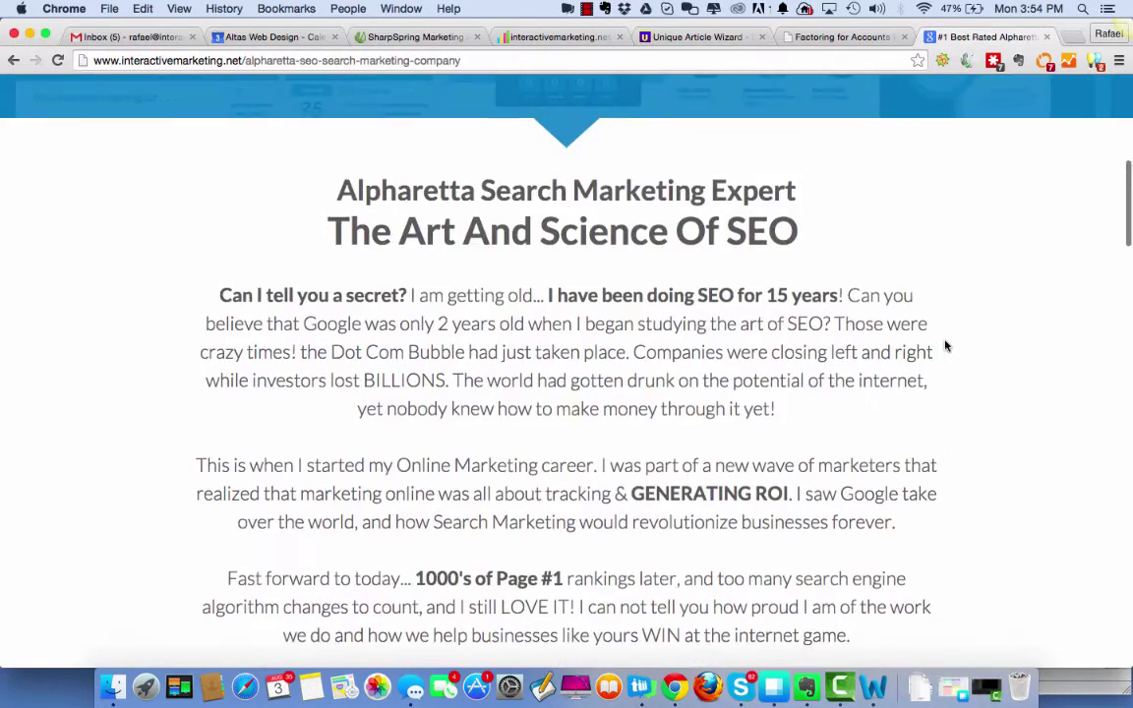
scroll(945, 333, "down", 10)
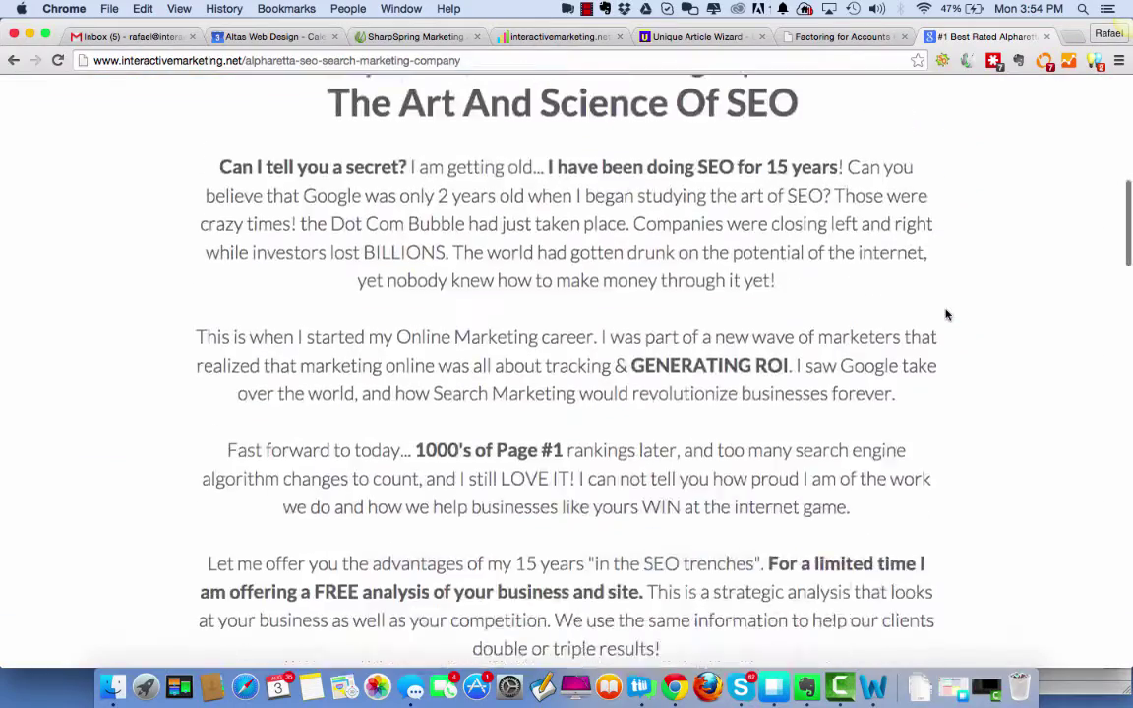
scroll(946, 314, "up", 10)
scroll(946, 313, "up", 2)
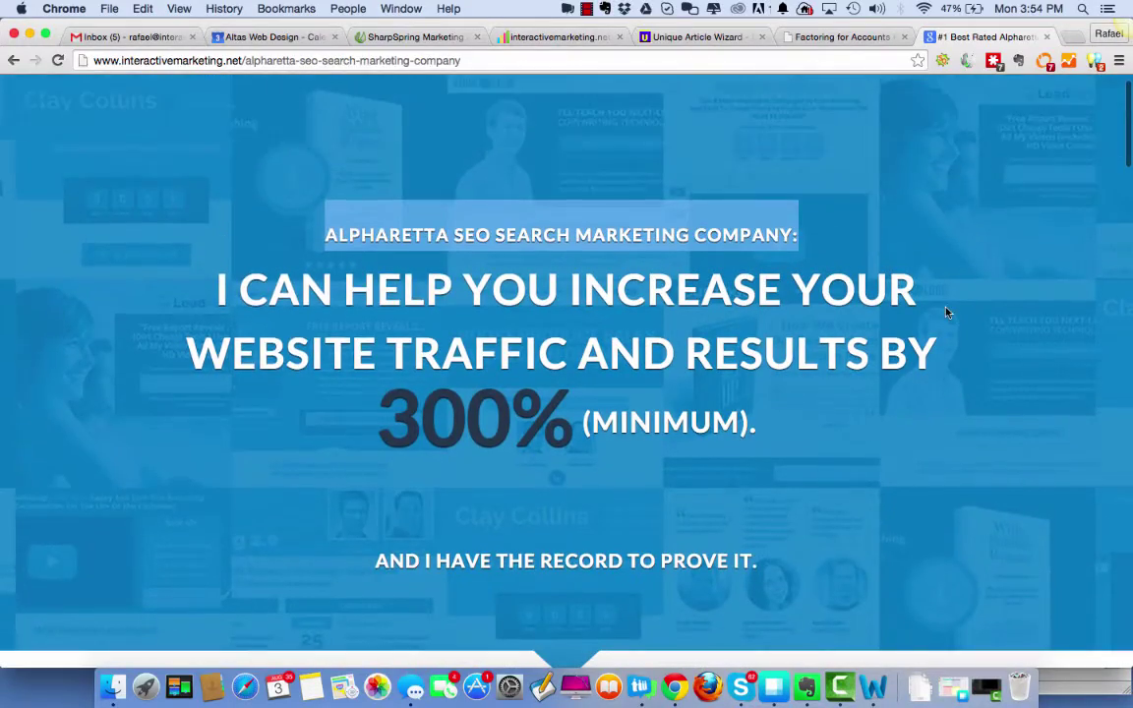
left_click(818, 44)
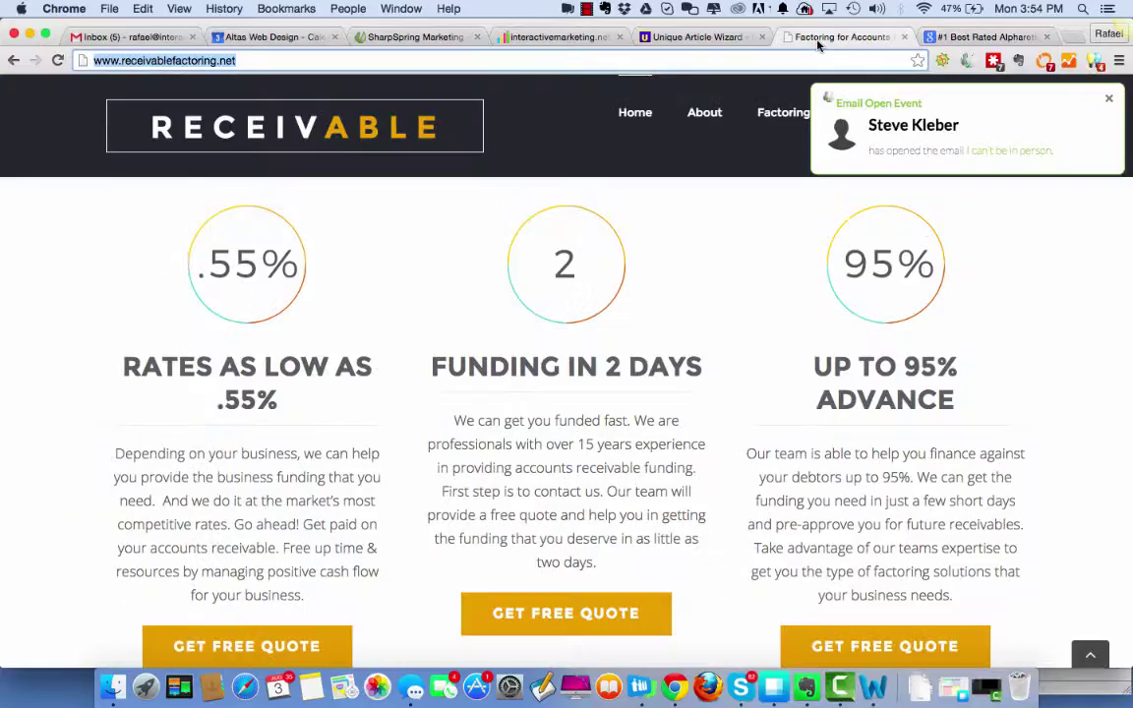
left_click(961, 38)
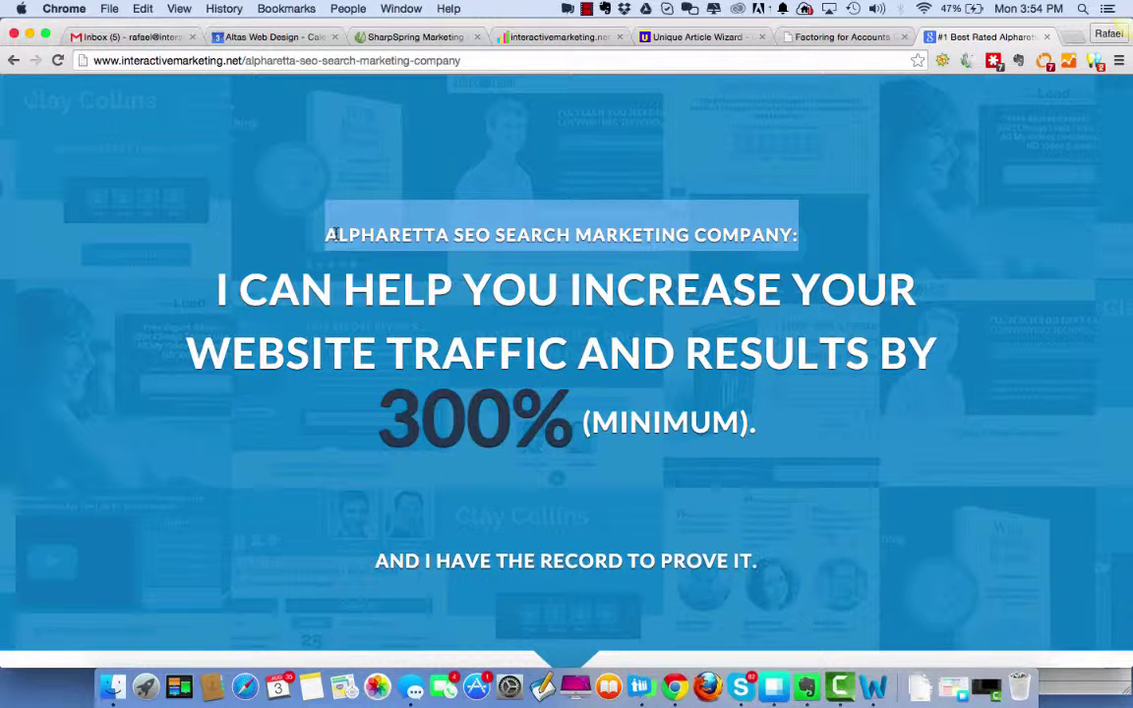
left_click(332, 229)
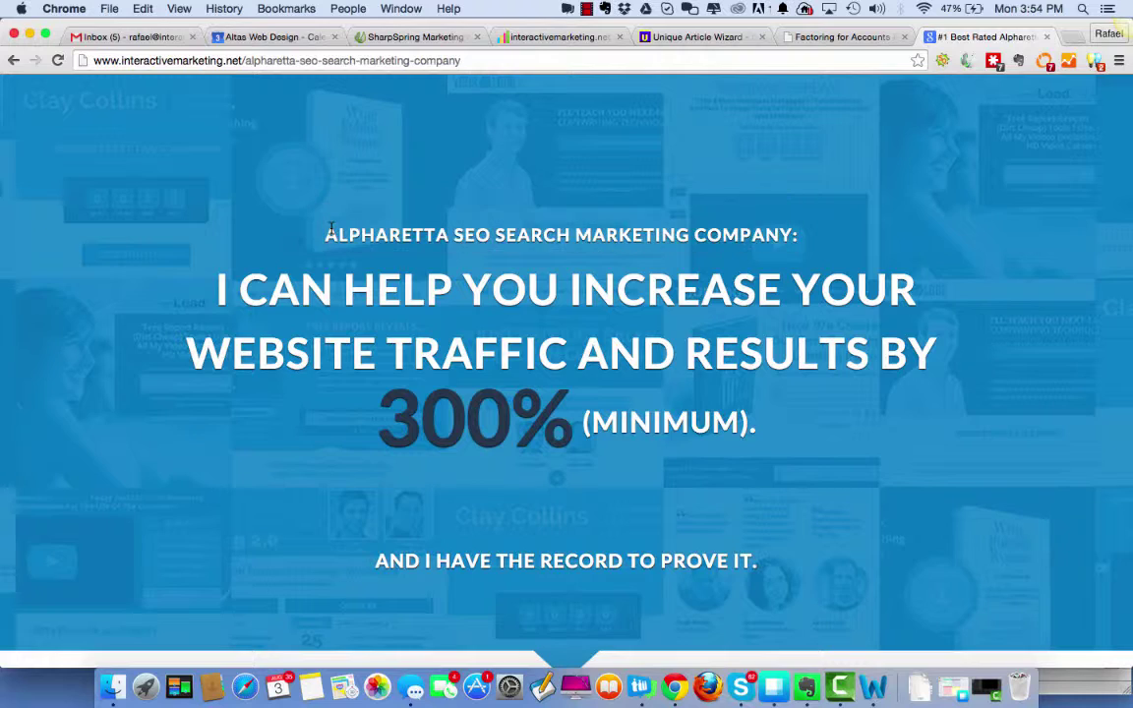
In Factoring Copy 1, select the {Keyword Driven} title placeholder and the Rates paragraph.
left_click(873, 686)
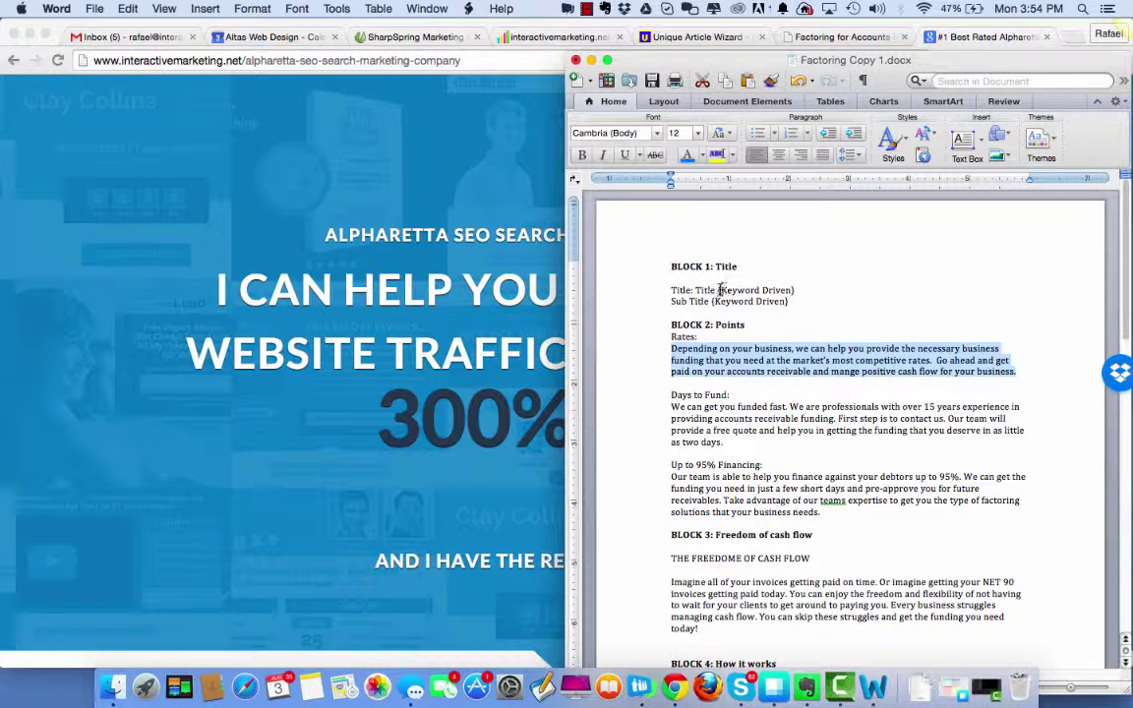
left_click_drag(719, 290, 795, 290)
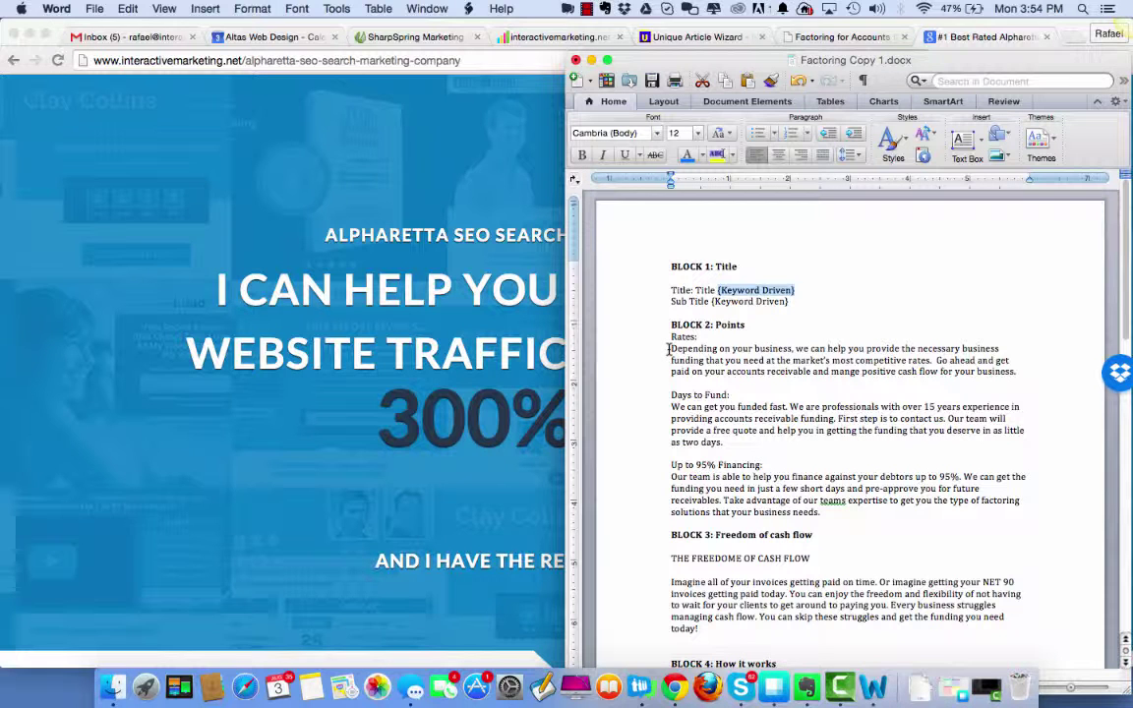
left_click_drag(669, 348, 1018, 381)
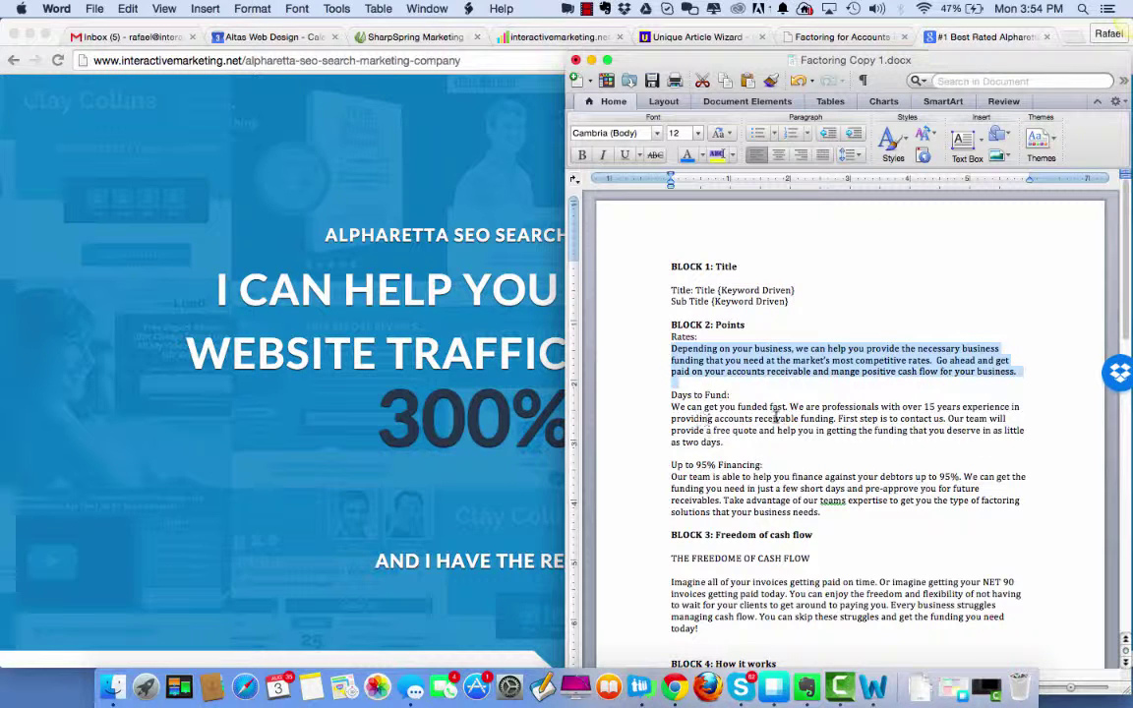
Select the 'Alpharetta Search Marketing Expert' and 'The Art And Science Of SEO' headings on the live page.
left_click(460, 501)
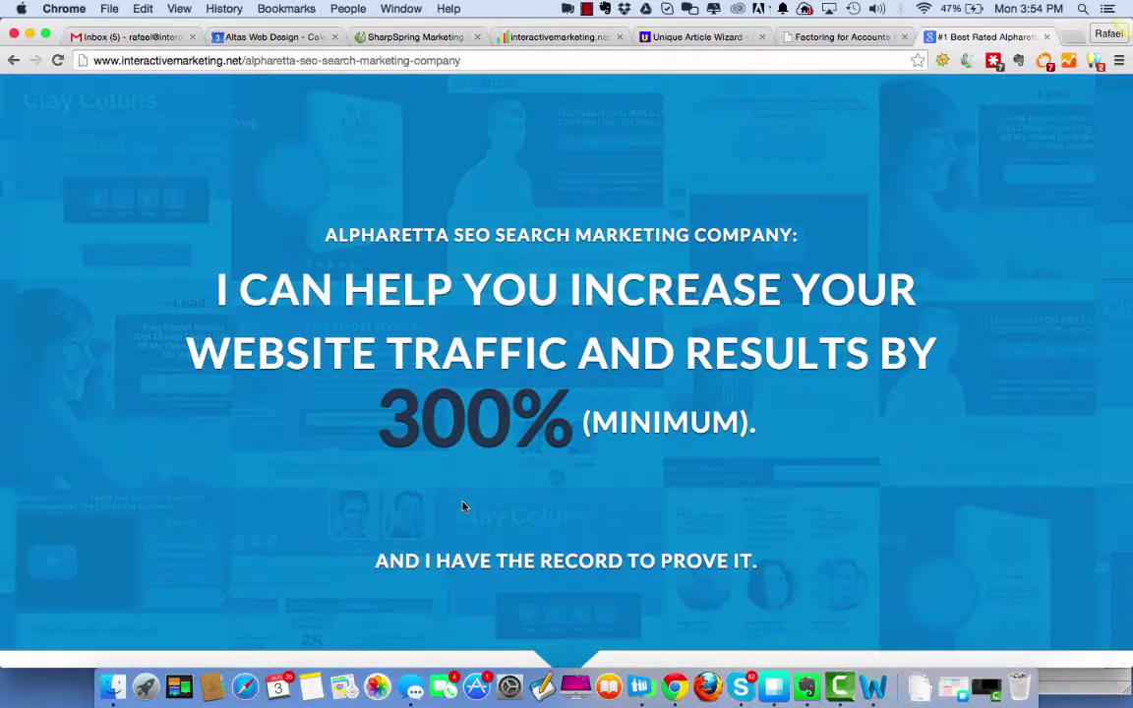
scroll(531, 560, "down", 10)
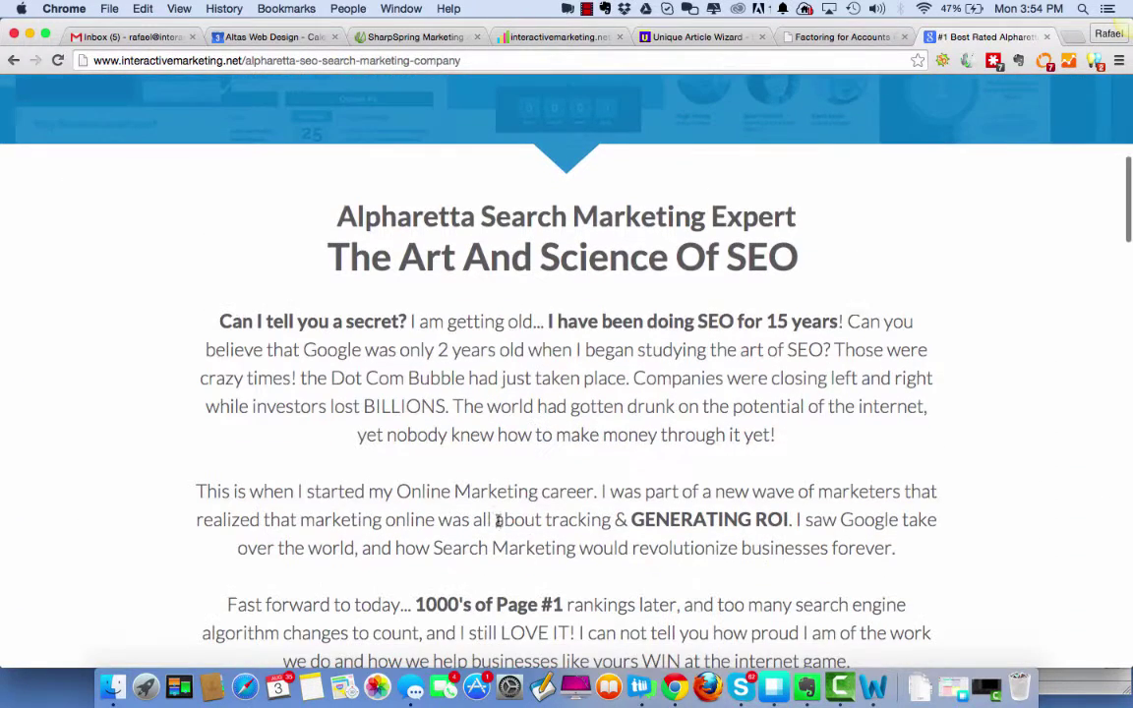
left_click_drag(337, 216, 812, 216)
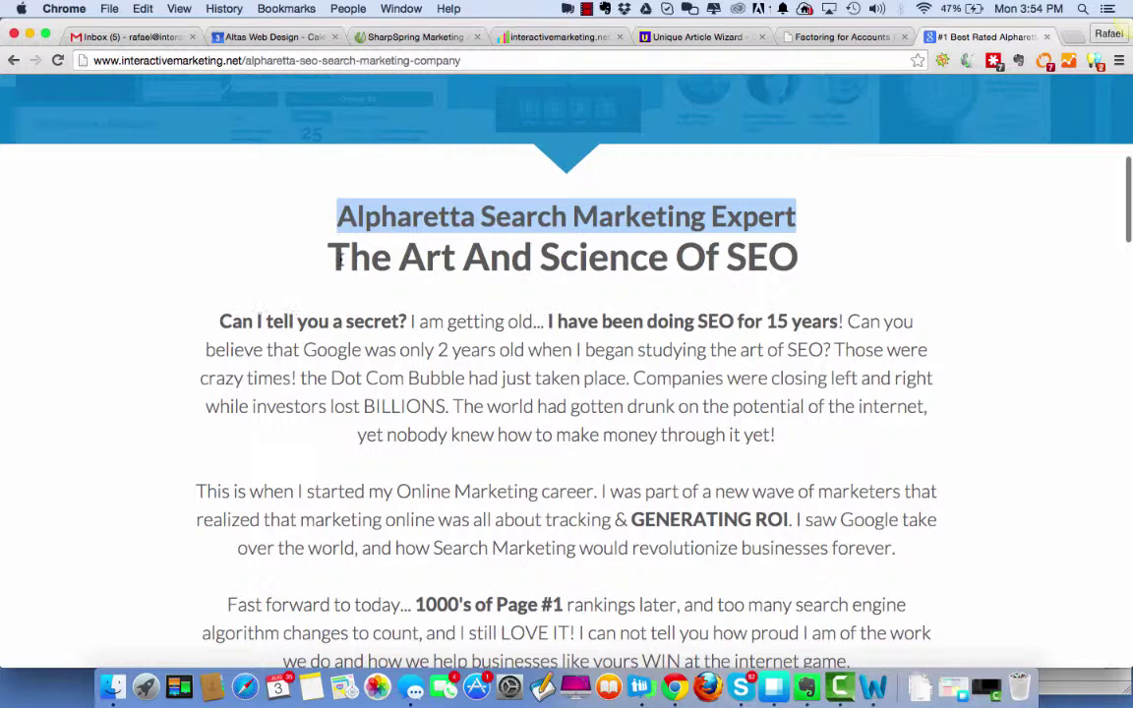
left_click_drag(332, 261, 846, 252)
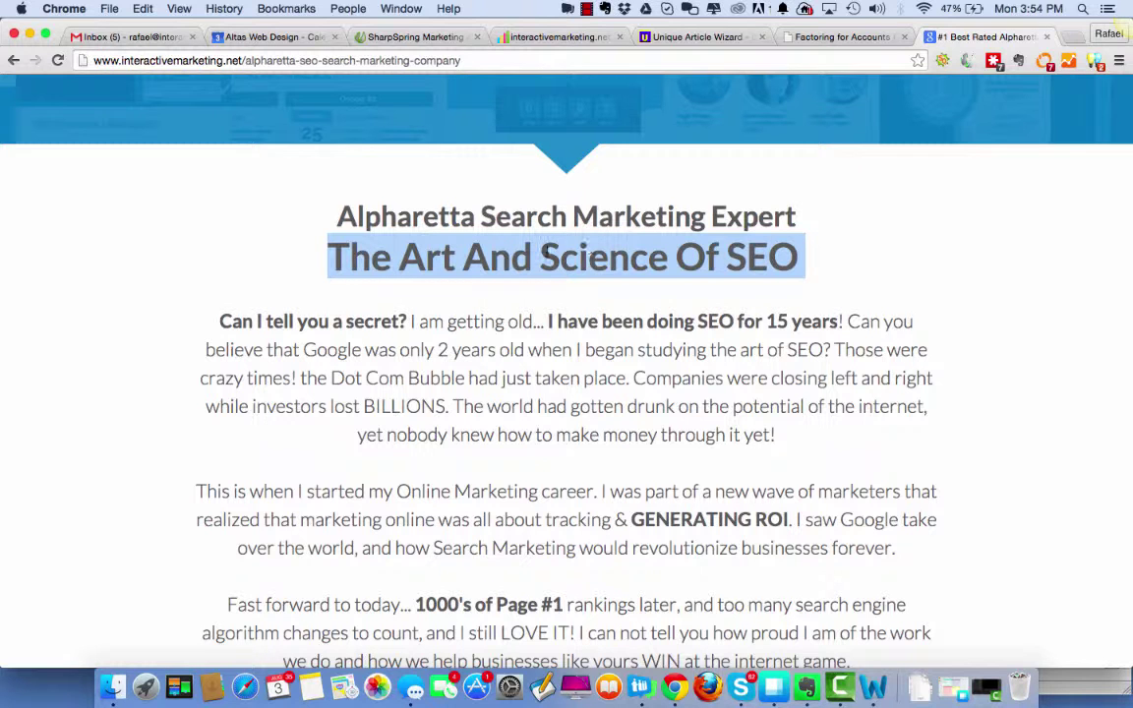
left_click(698, 36)
Preview the interactivemarketing.net article '15 Years Of Delivering SEO Excellence!' from the project list.
mouse_move(411, 148)
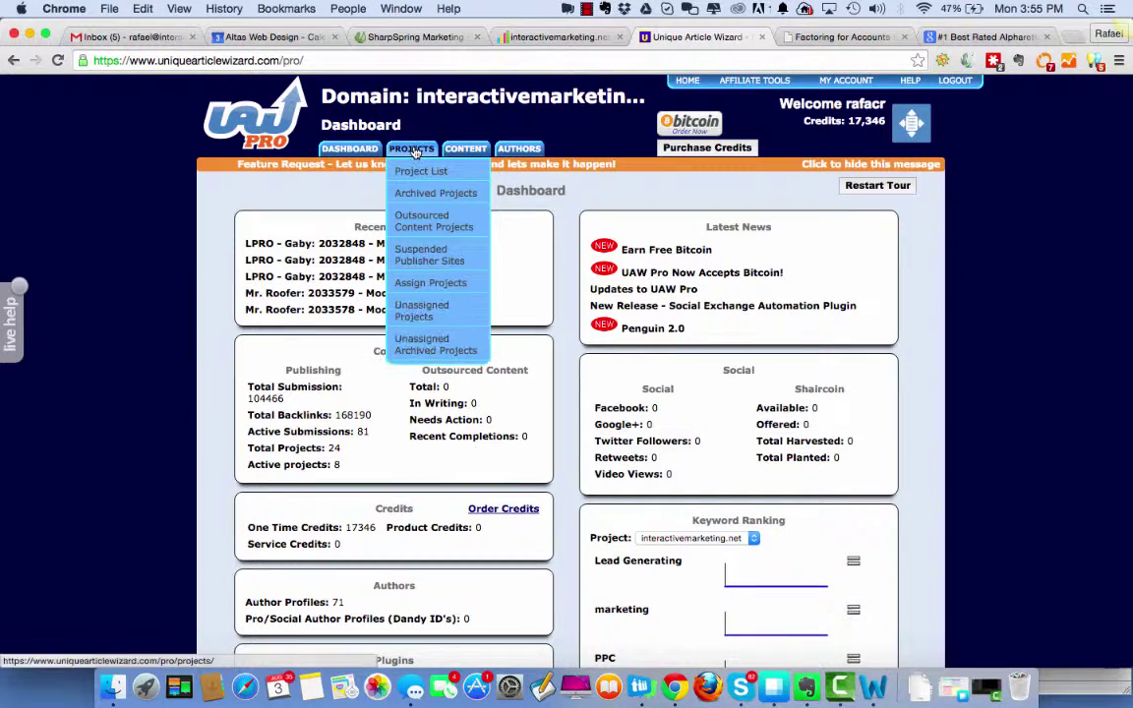
left_click(416, 172)
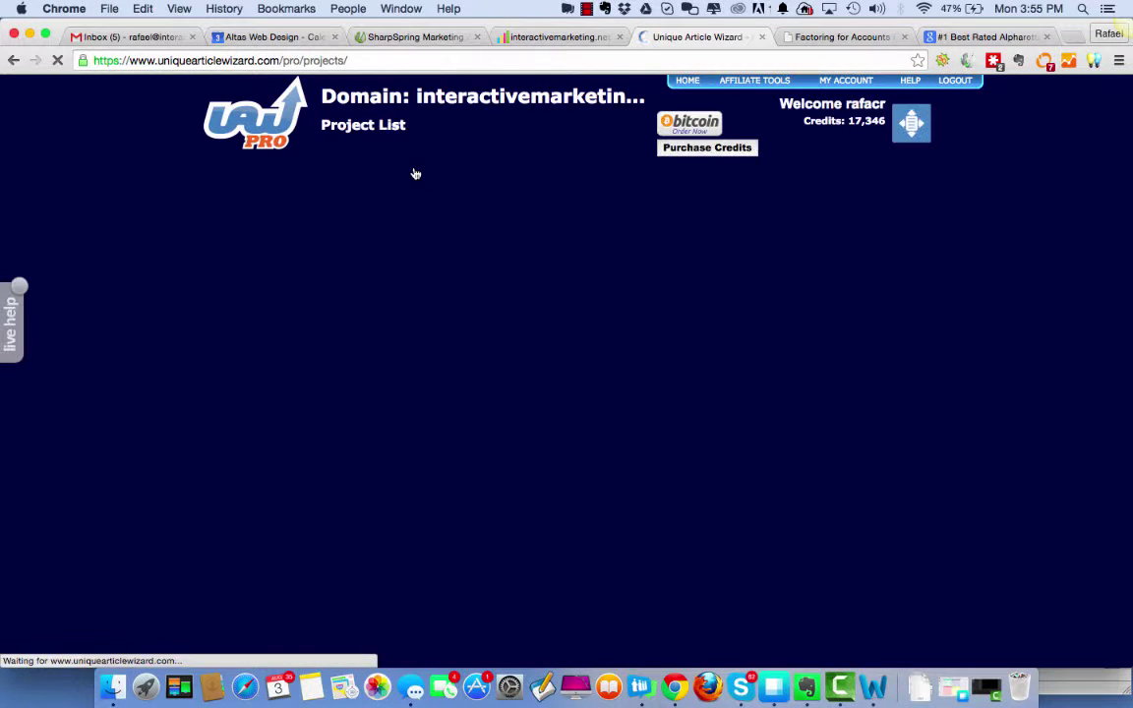
scroll(343, 434, "down", 5)
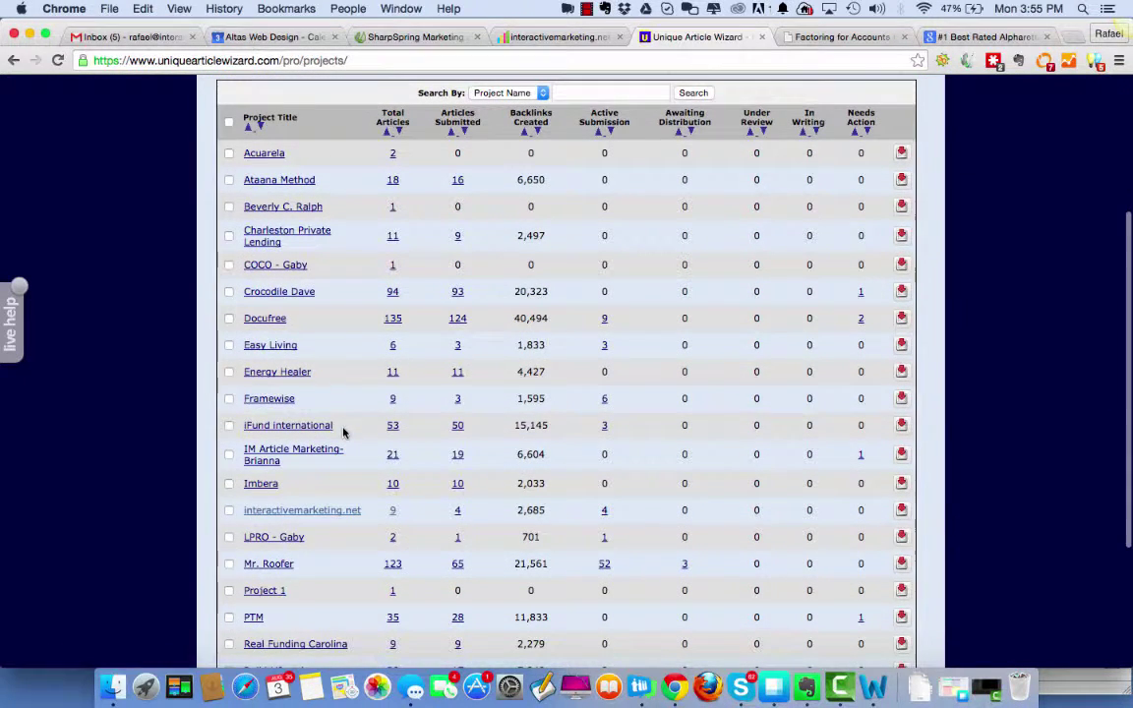
left_click(331, 510)
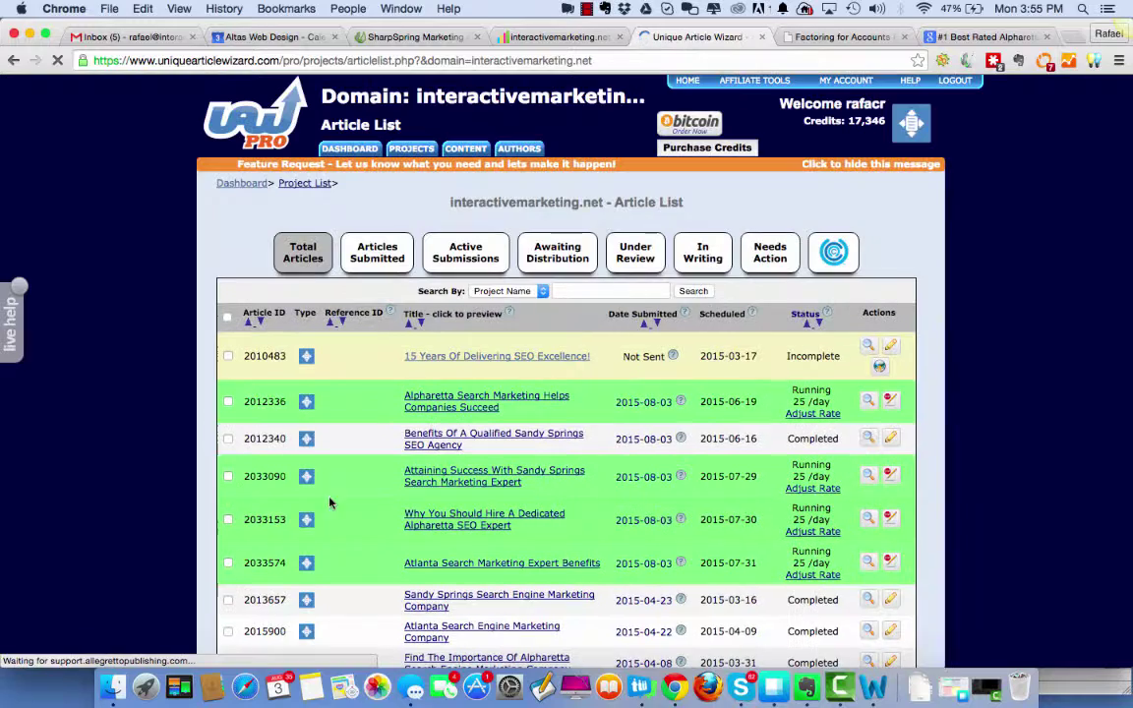
left_click(497, 356)
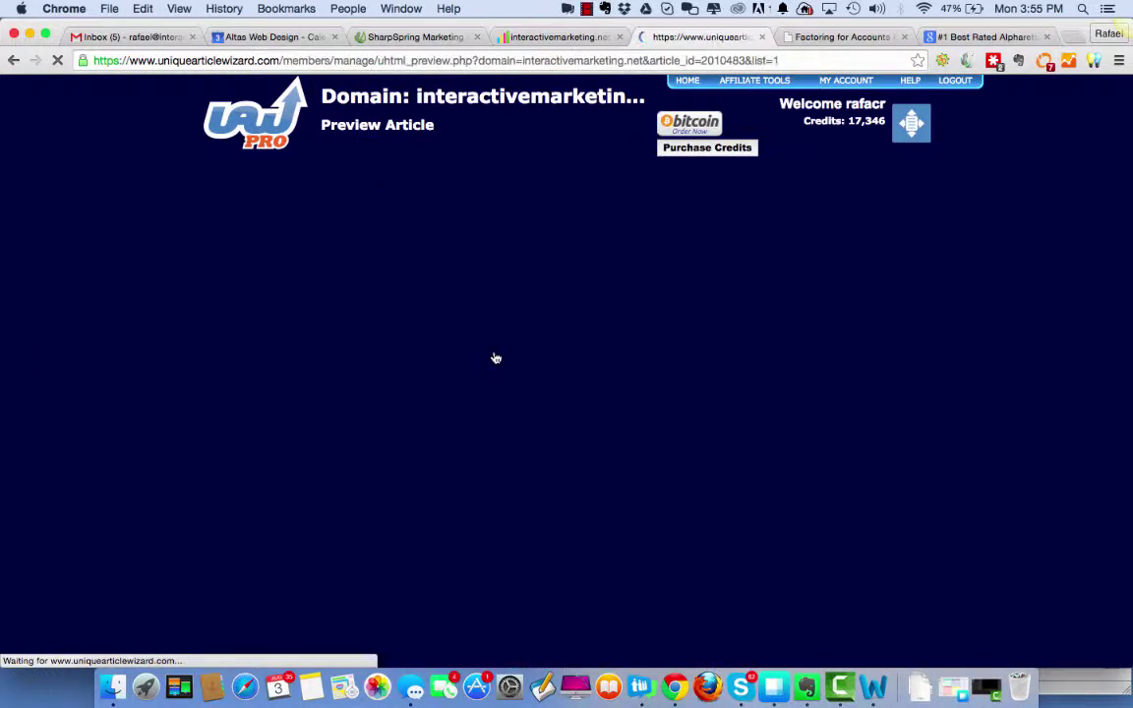
scroll(656, 425, "down", 3)
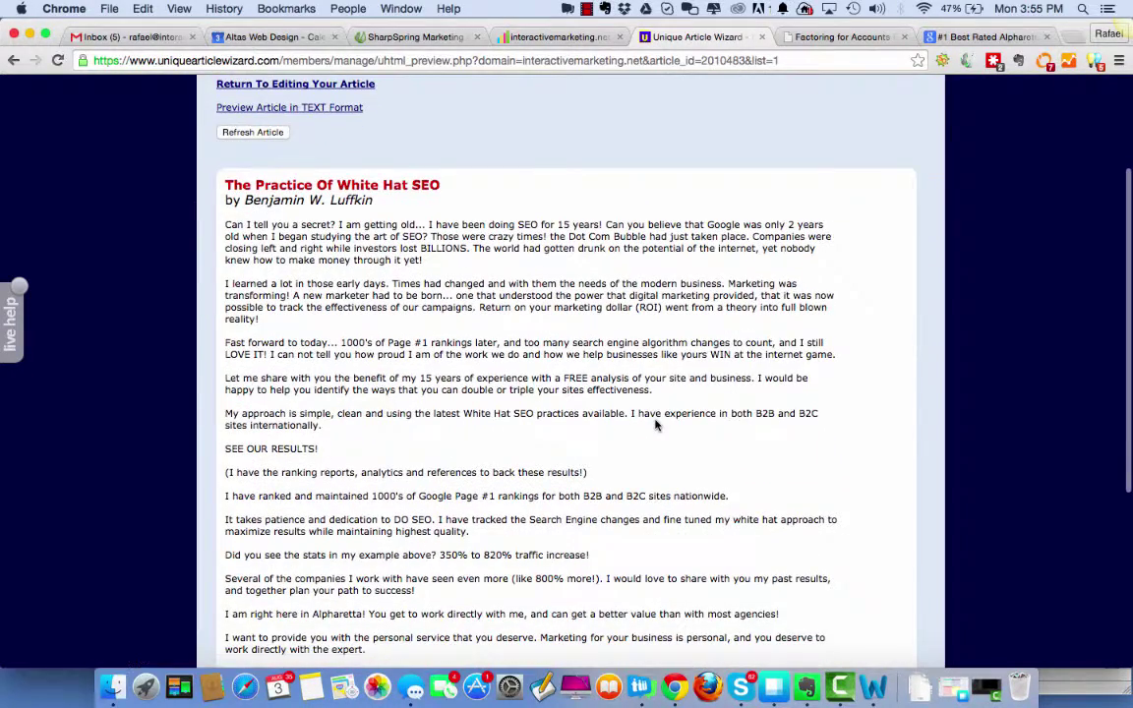
left_click(983, 37)
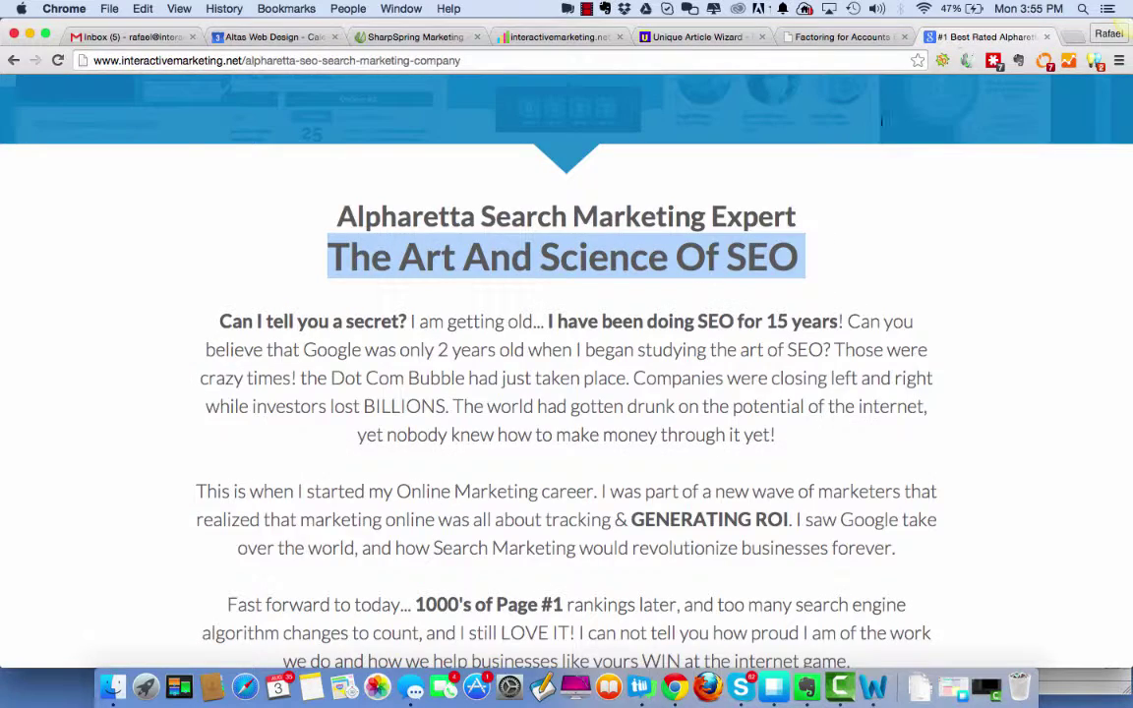
Select the title 'The Practice Of White Hat SEO' in the article preview.
scroll(565, 413, "up", 1)
scroll(564, 413, "down", 1)
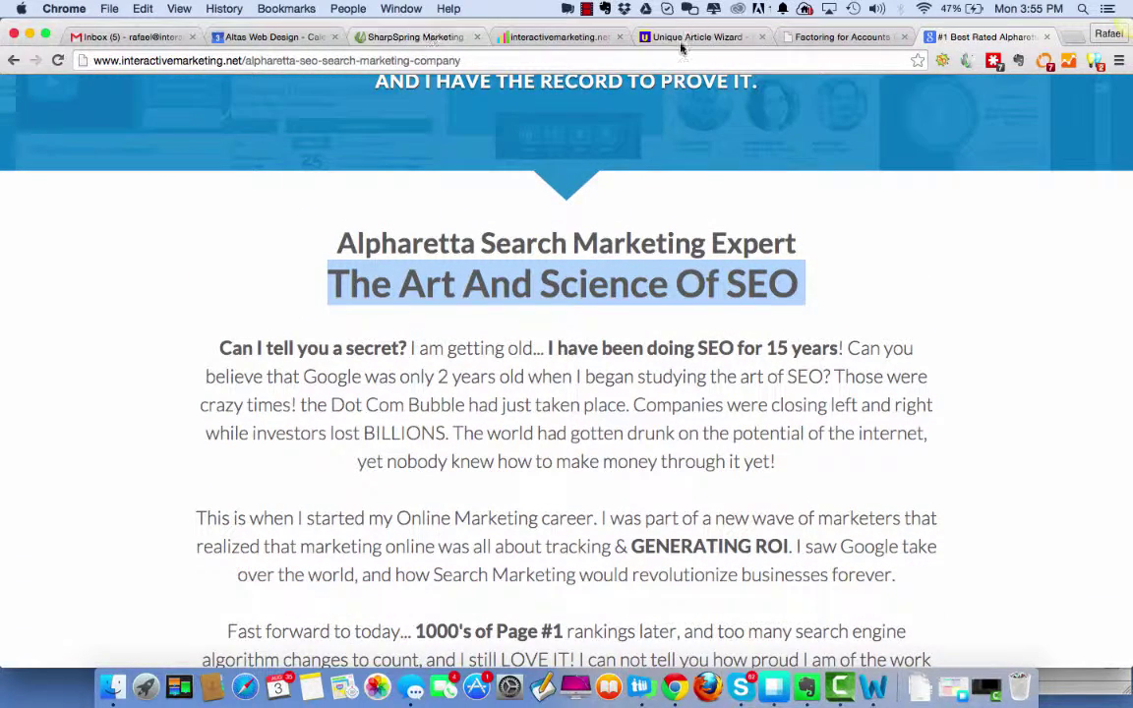
left_click(679, 37)
scroll(659, 418, "up", 1)
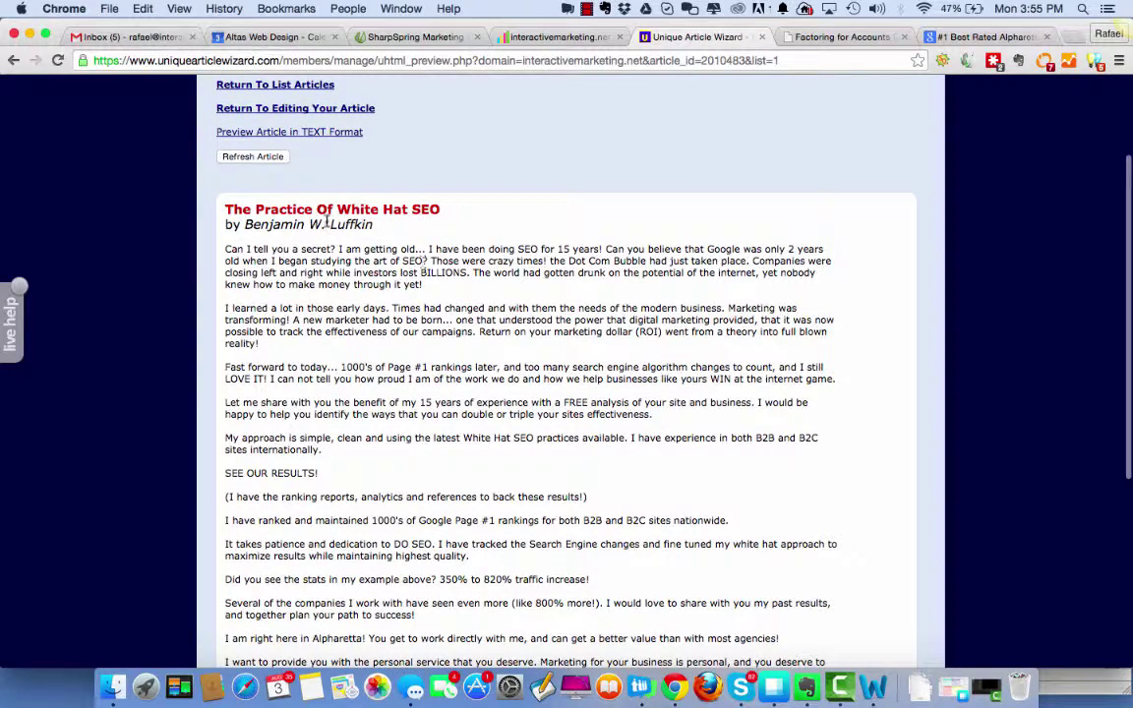
left_click_drag(227, 209, 443, 203)
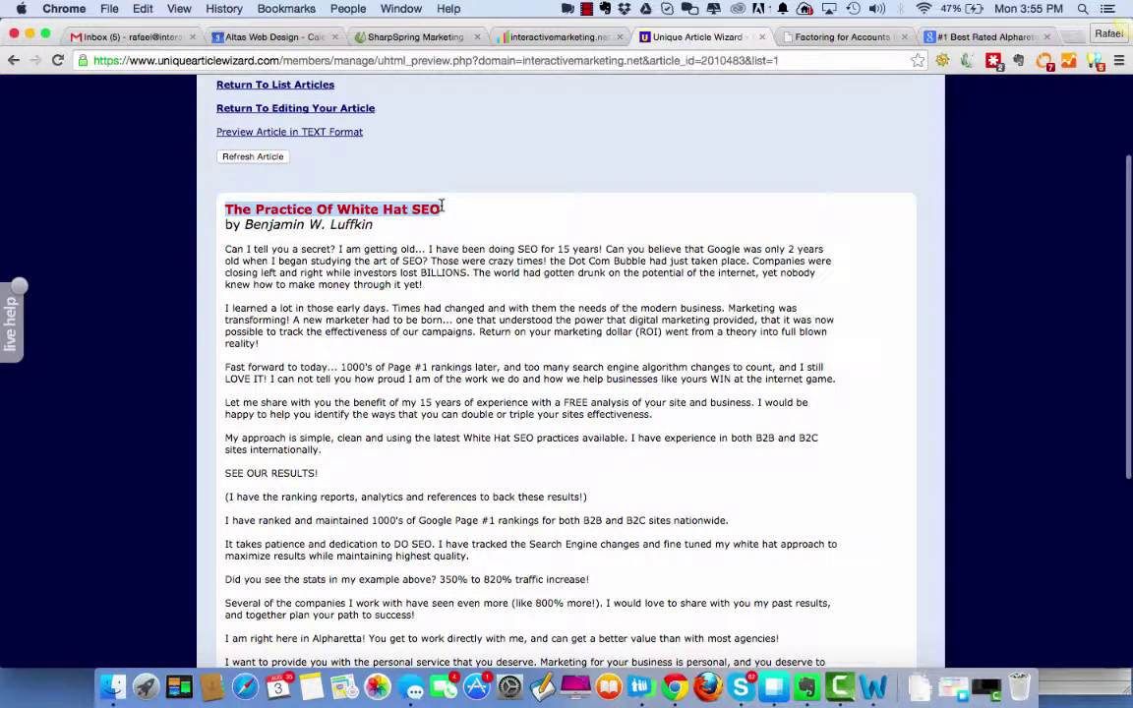
Select both live Alpharetta headings, 'Alpharetta Search Marketing Expert' and 'The Art And Science Of SEO'.
left_click(978, 37)
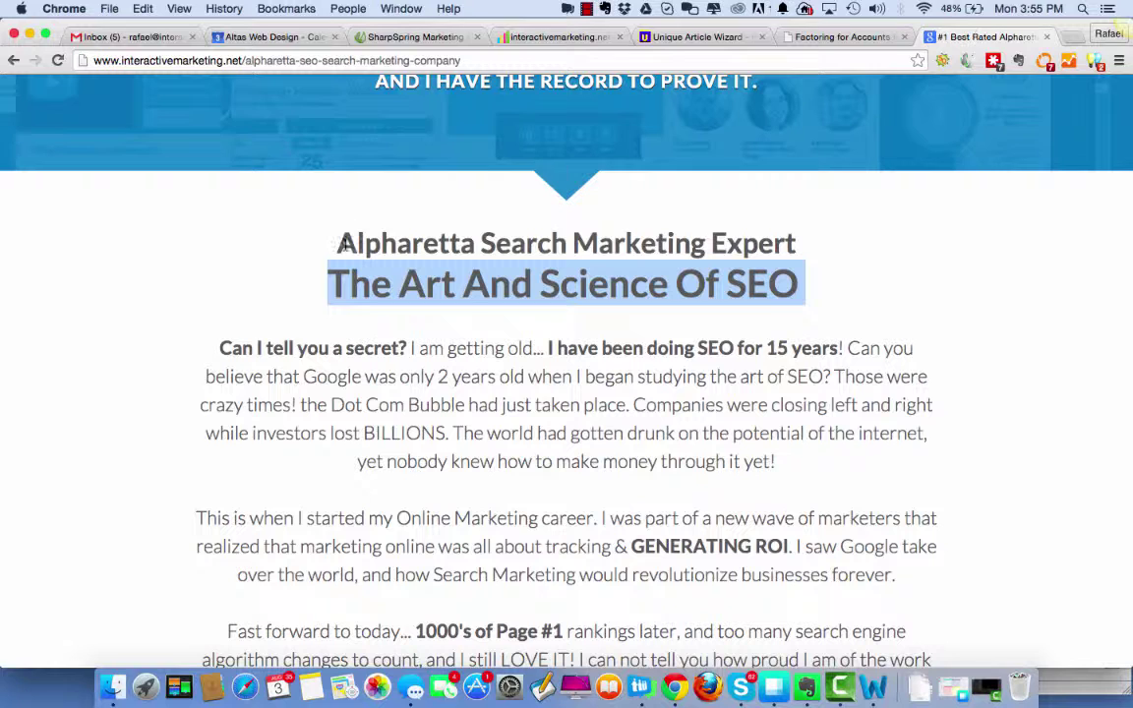
left_click(333, 303)
left_click_drag(333, 285, 812, 298)
left_click(799, 248)
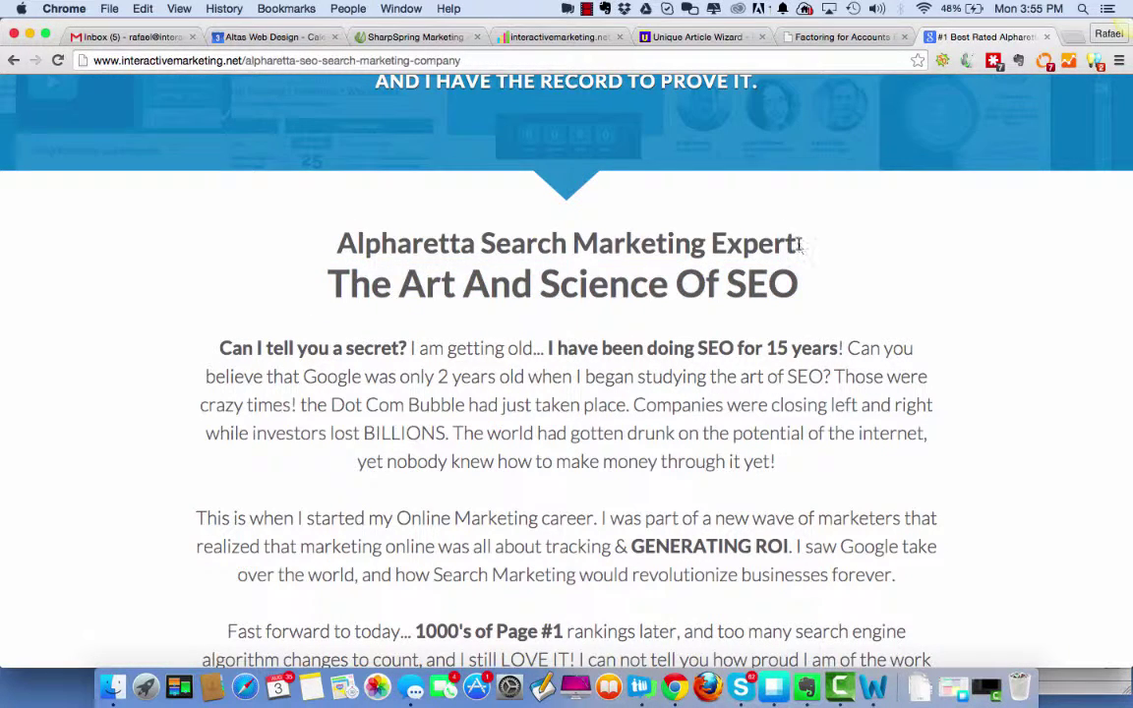
left_click_drag(799, 246, 369, 200)
left_click_drag(332, 245, 810, 299)
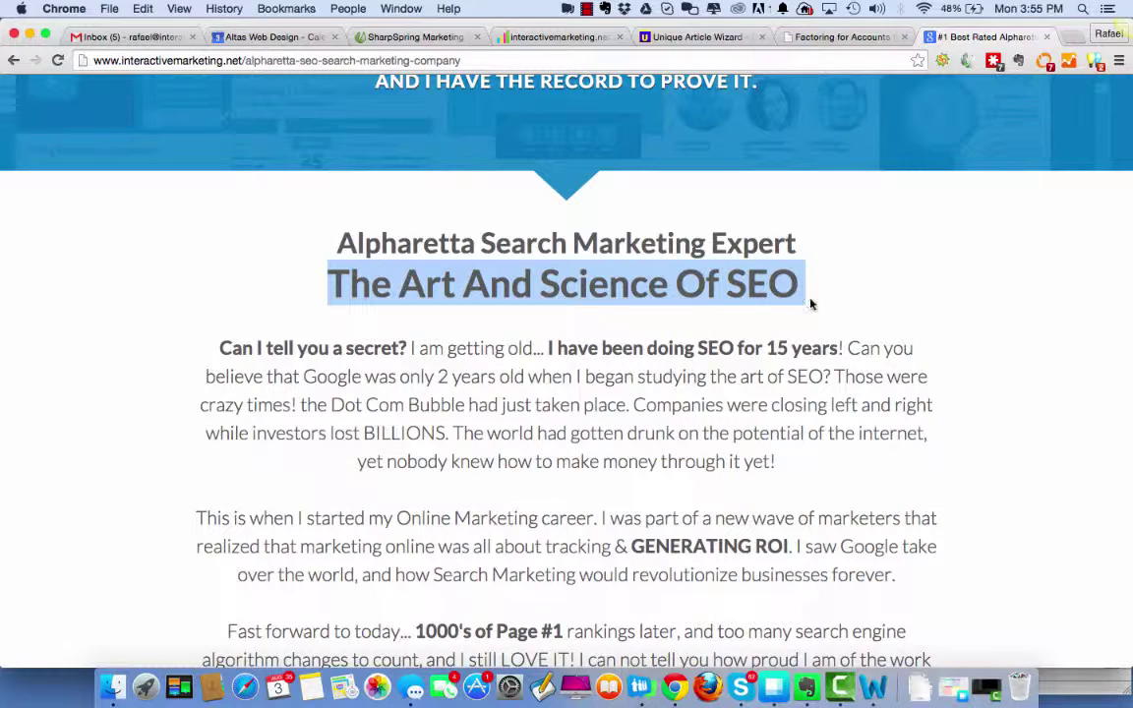
Return to the article preview and go back to the interactivemarketing.net article list.
left_click(815, 40)
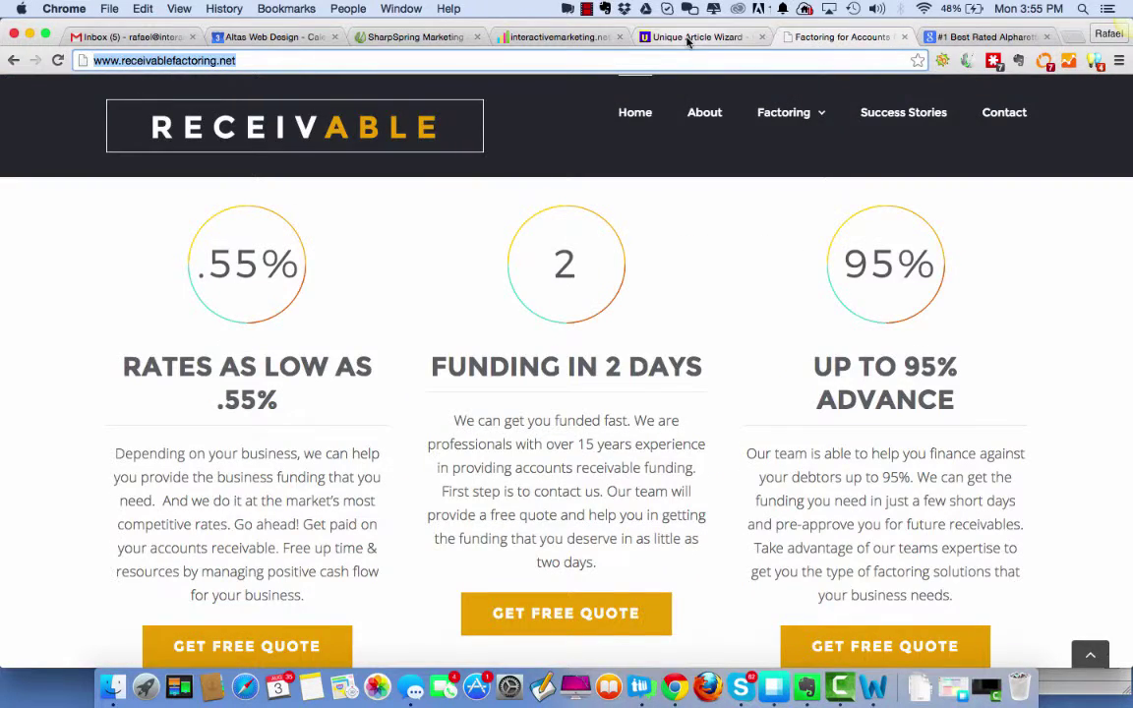
left_click(688, 37)
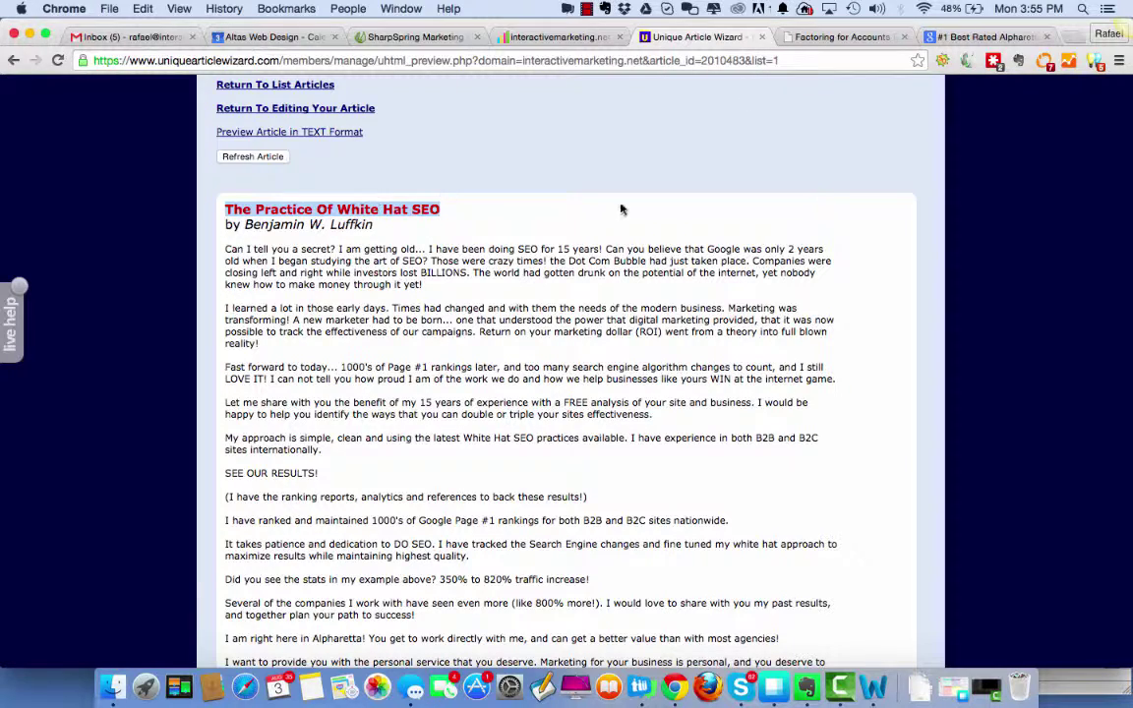
scroll(815, 322, "up", 3)
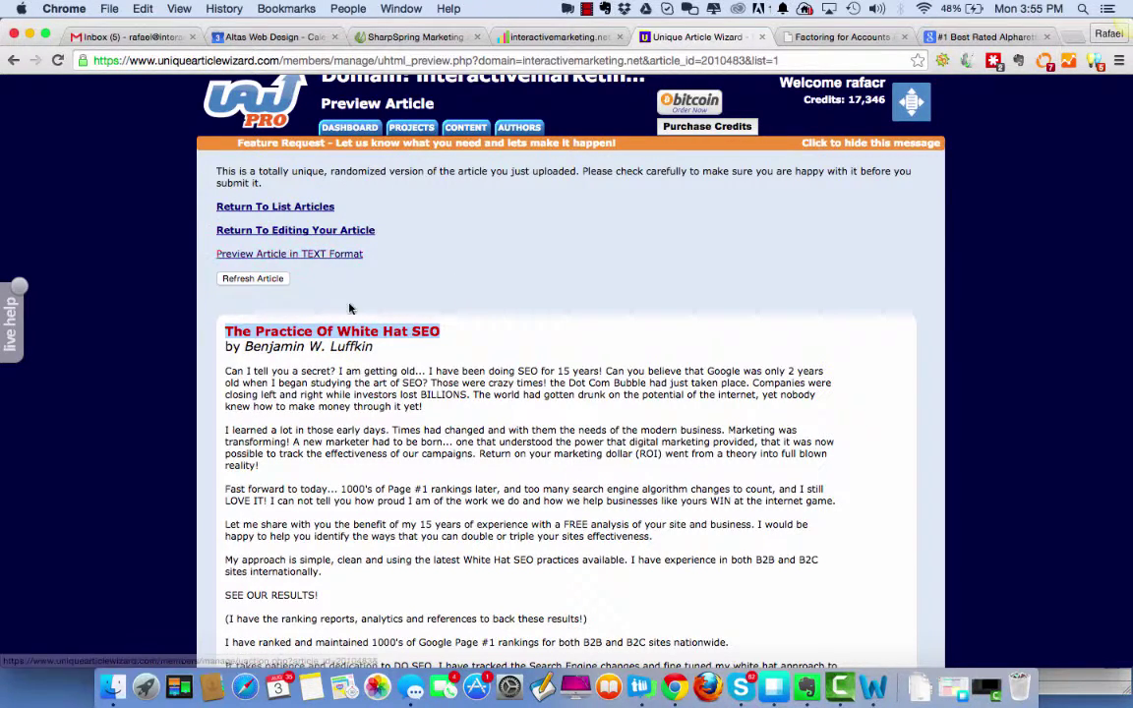
left_click(57, 62)
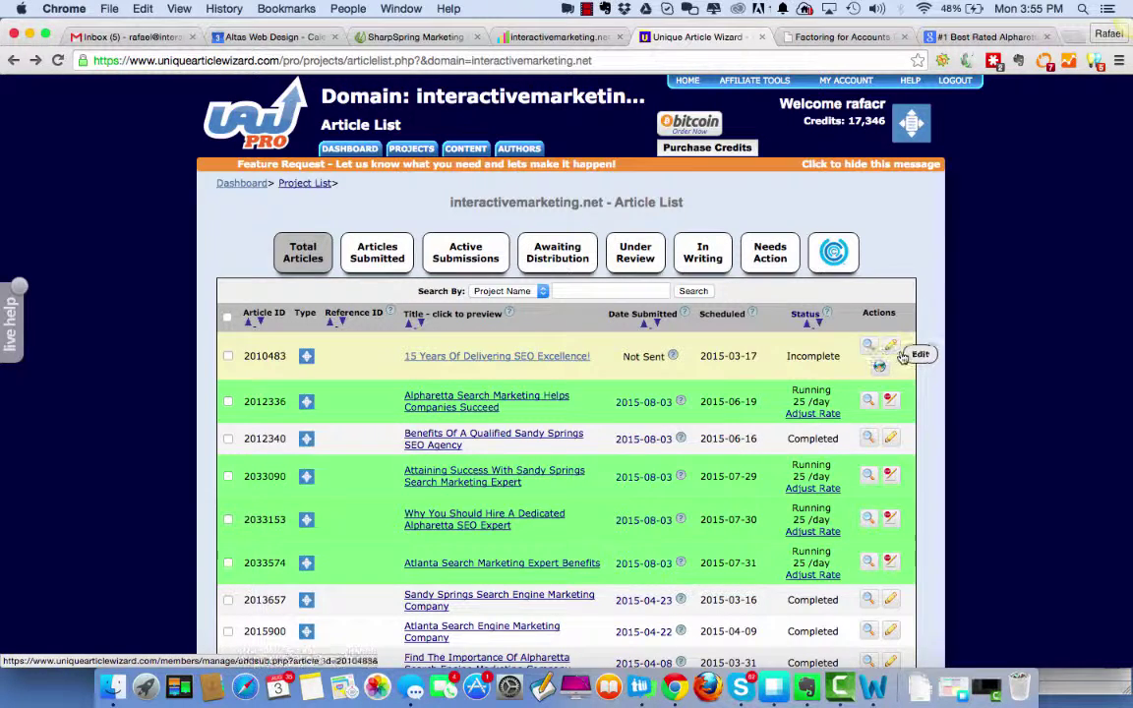
left_click(889, 354)
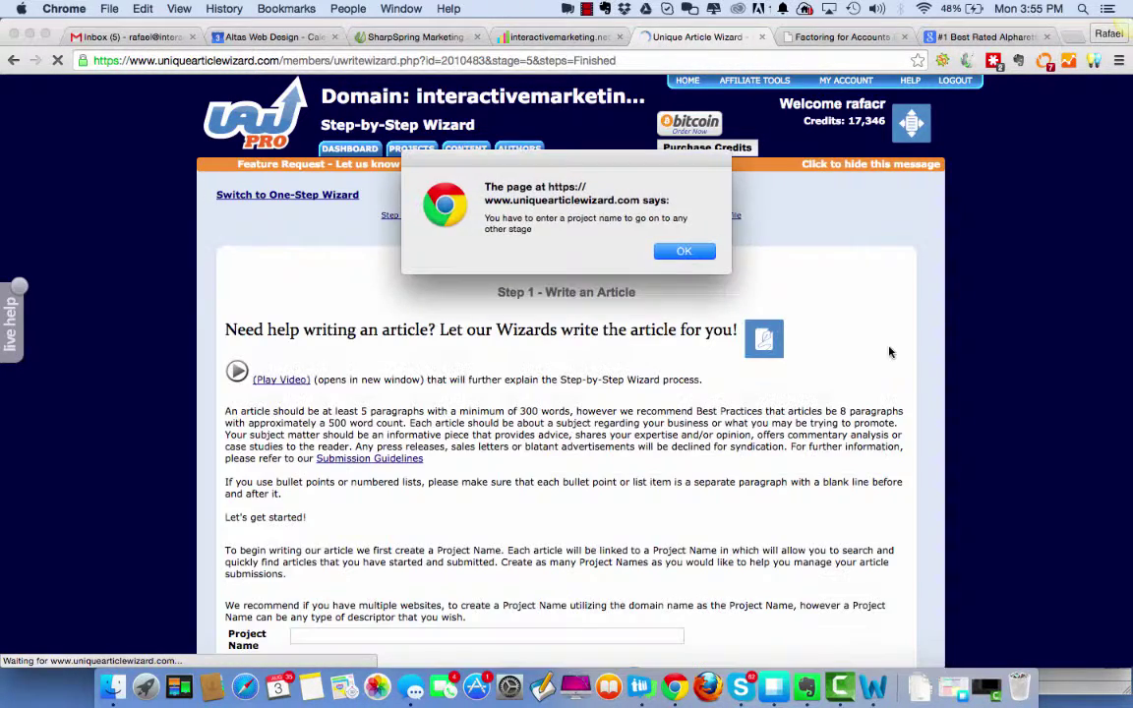
left_click(684, 251)
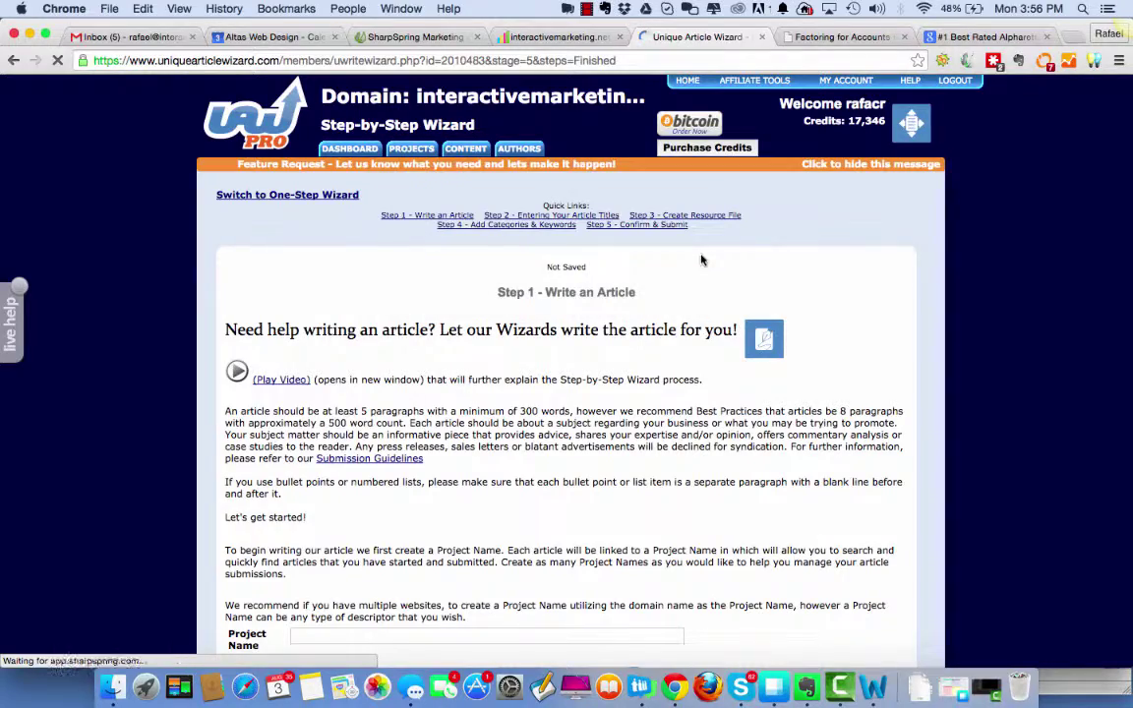
scroll(699, 464, "down", 5)
scroll(699, 464, "down", 5)
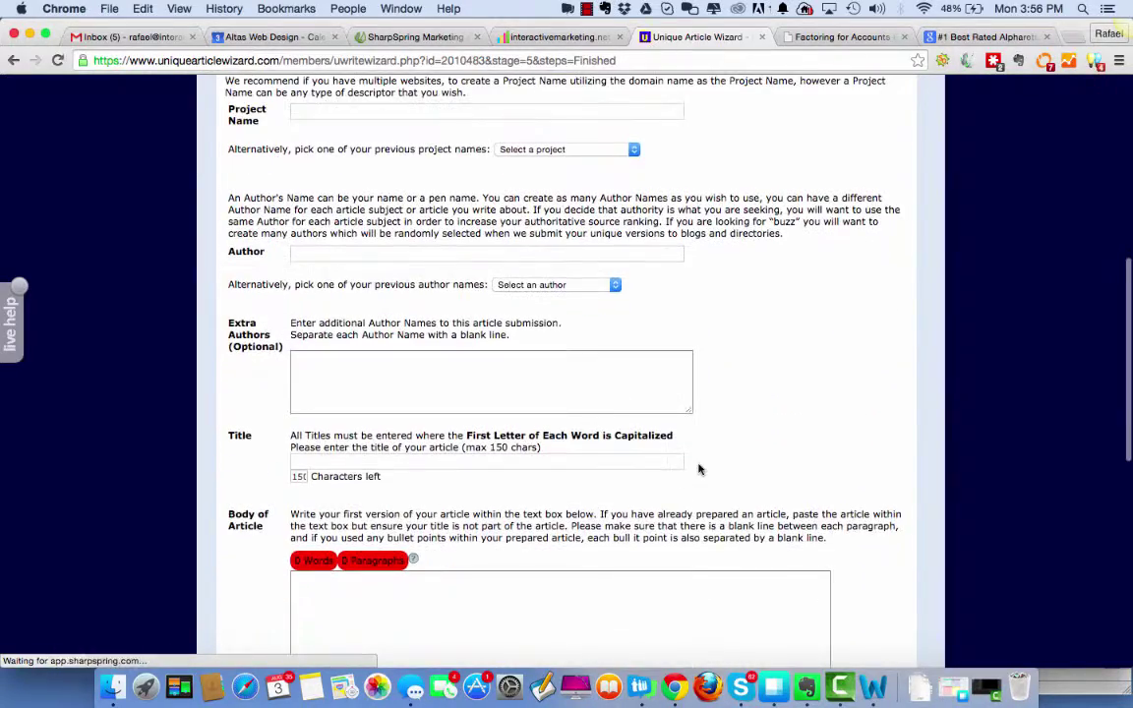
scroll(699, 465, "down", 10)
scroll(698, 464, "up", 3)
scroll(698, 464, "up", 13)
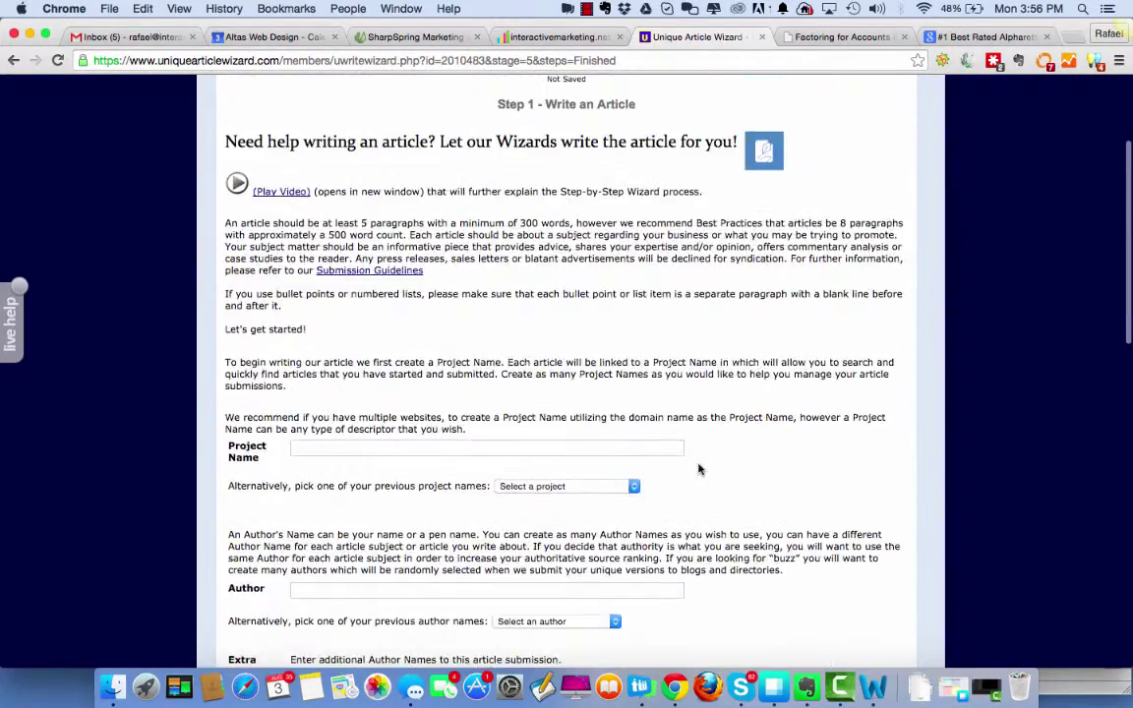
scroll(698, 464, "down", 3)
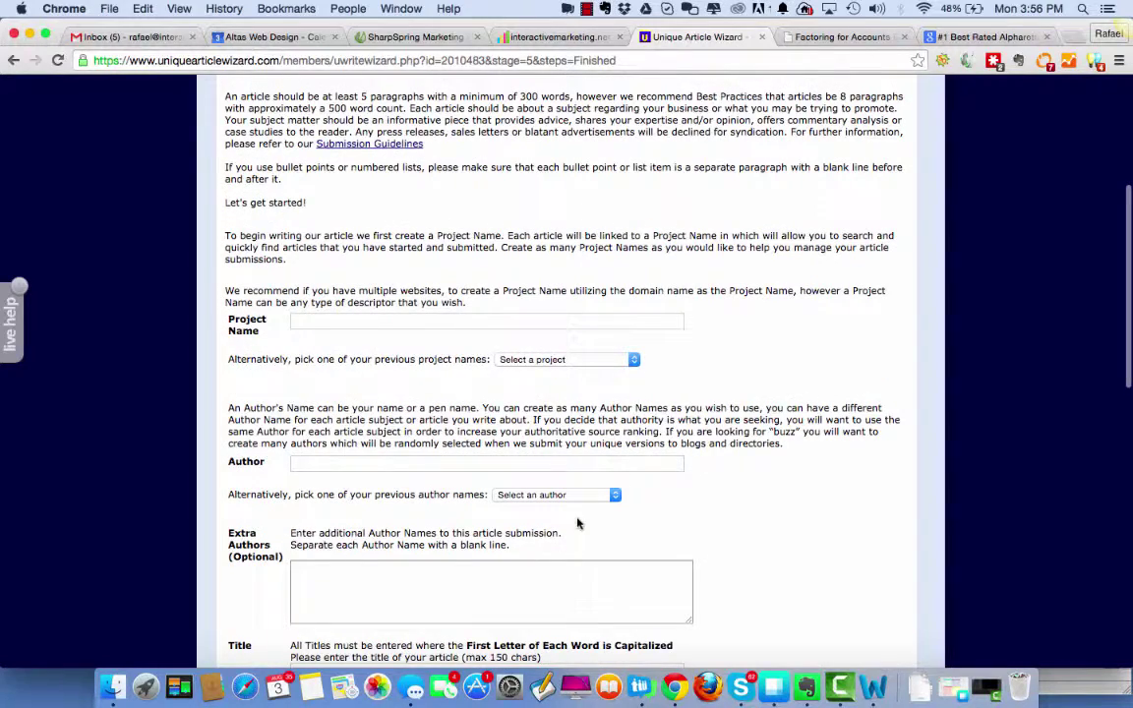
scroll(849, 475, "down", 3)
scroll(848, 467, "down", 10)
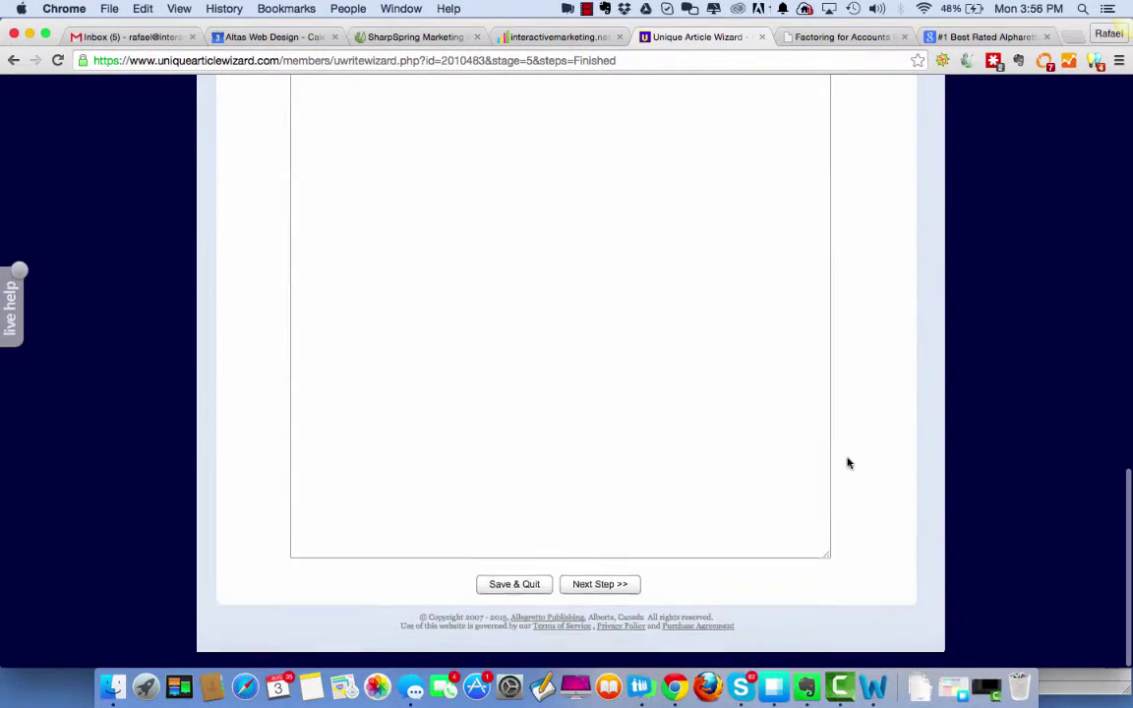
scroll(849, 463, "up", 1)
left_click(597, 606)
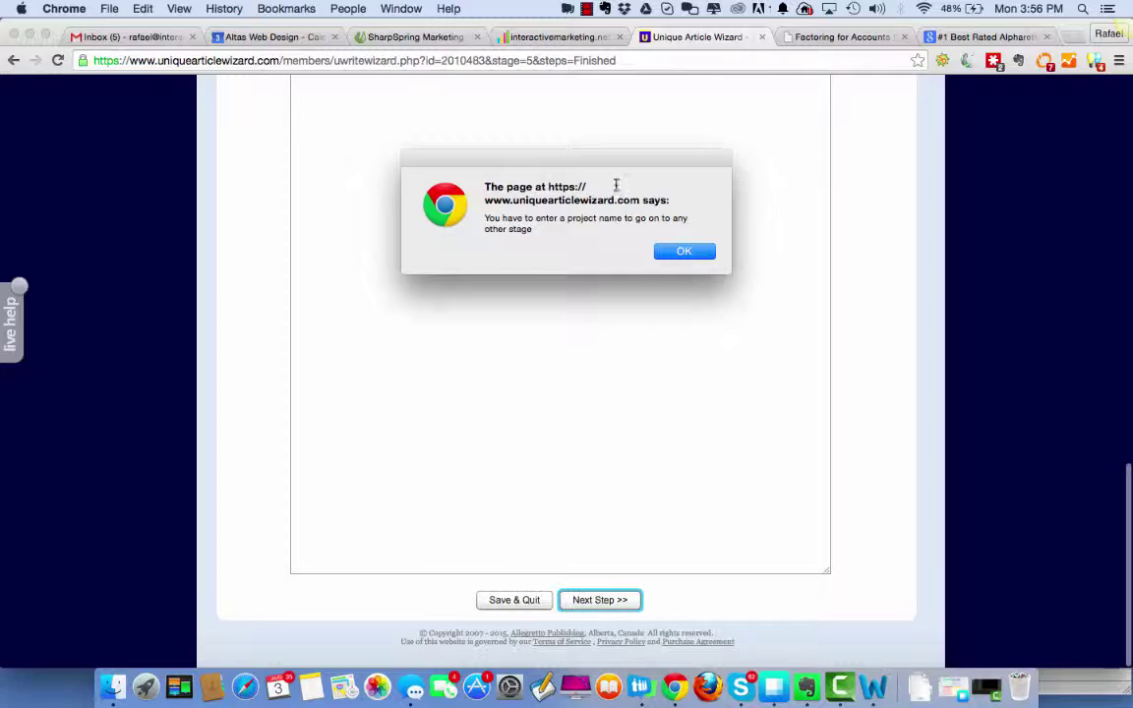
left_click(683, 252)
scroll(682, 314, "up", 10)
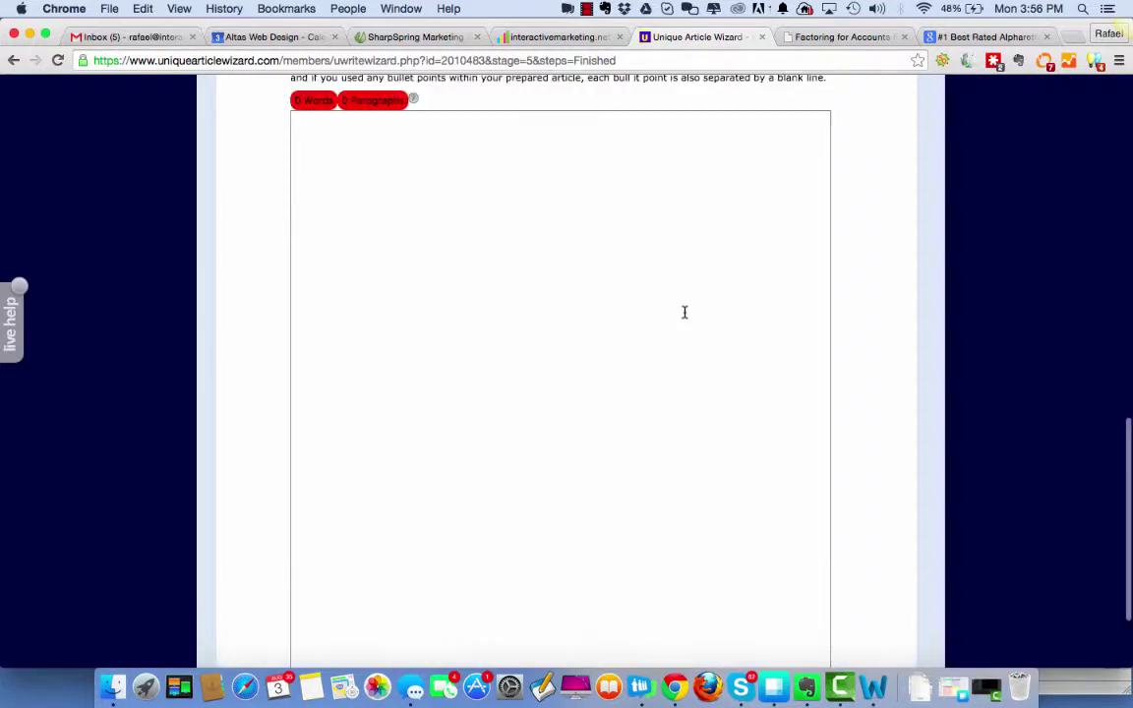
scroll(686, 317, "down", 10)
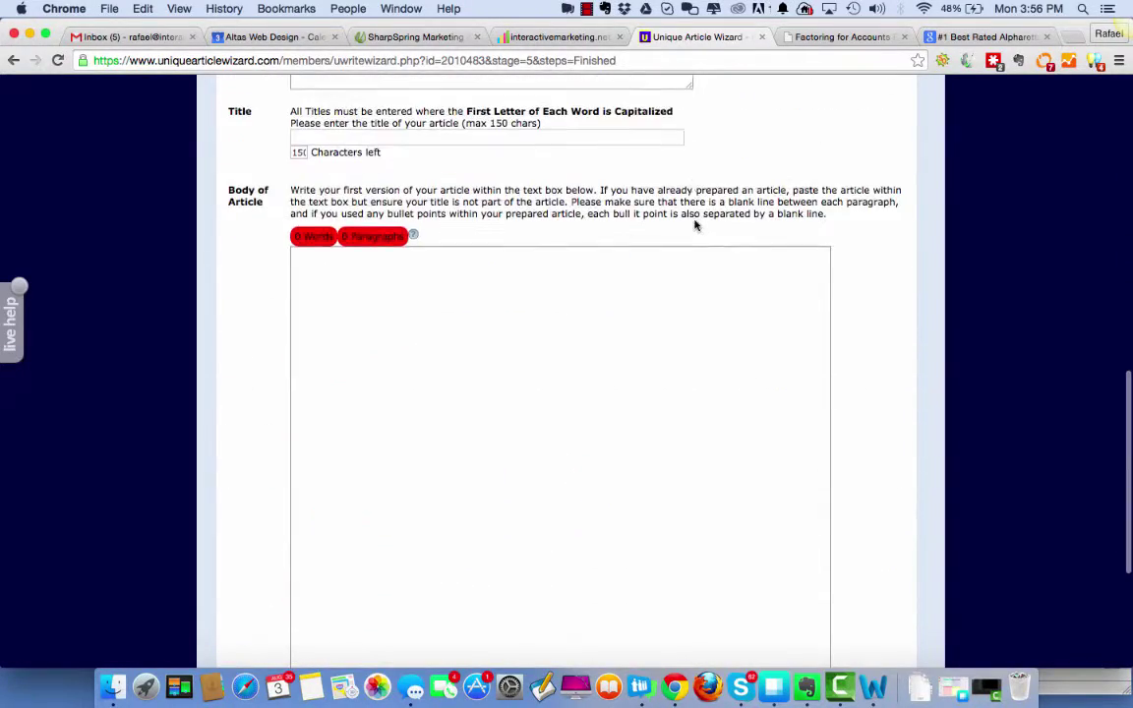
scroll(695, 220, "up", 15)
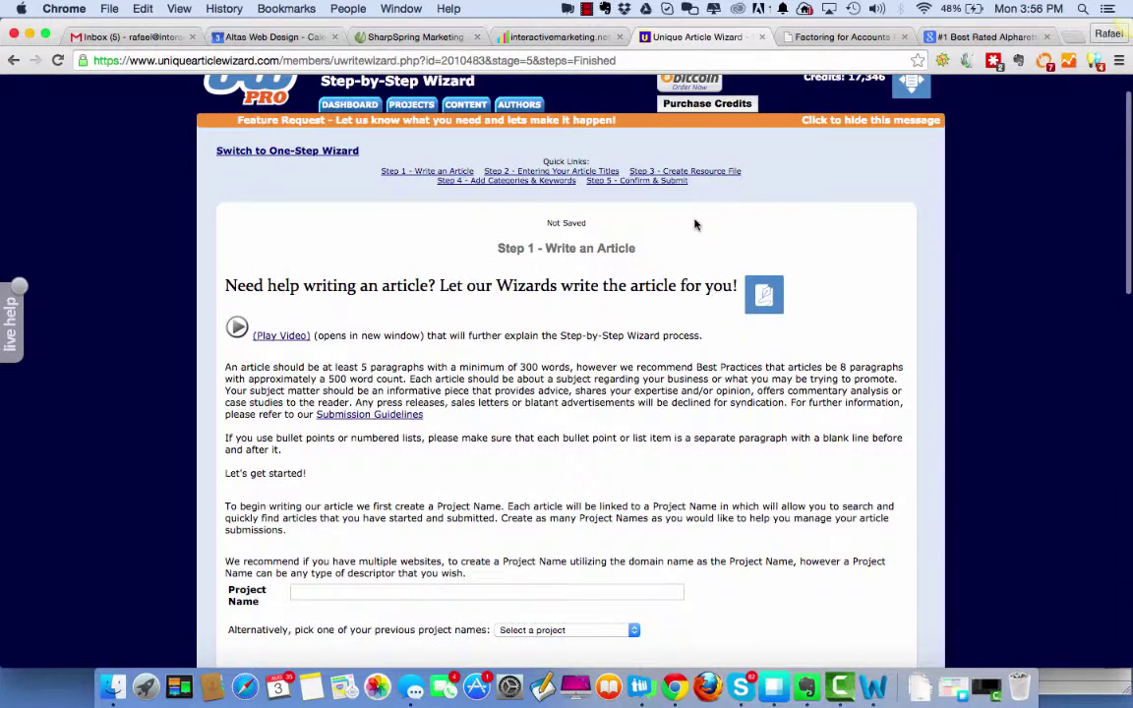
left_click(524, 171)
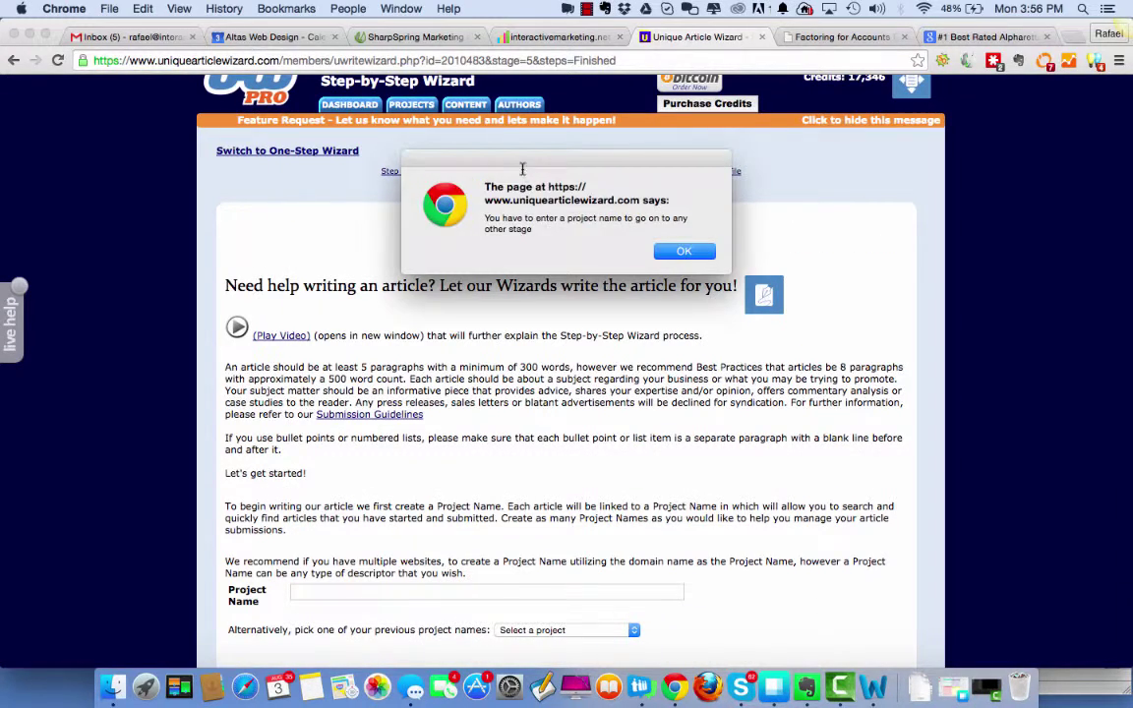
left_click(683, 253)
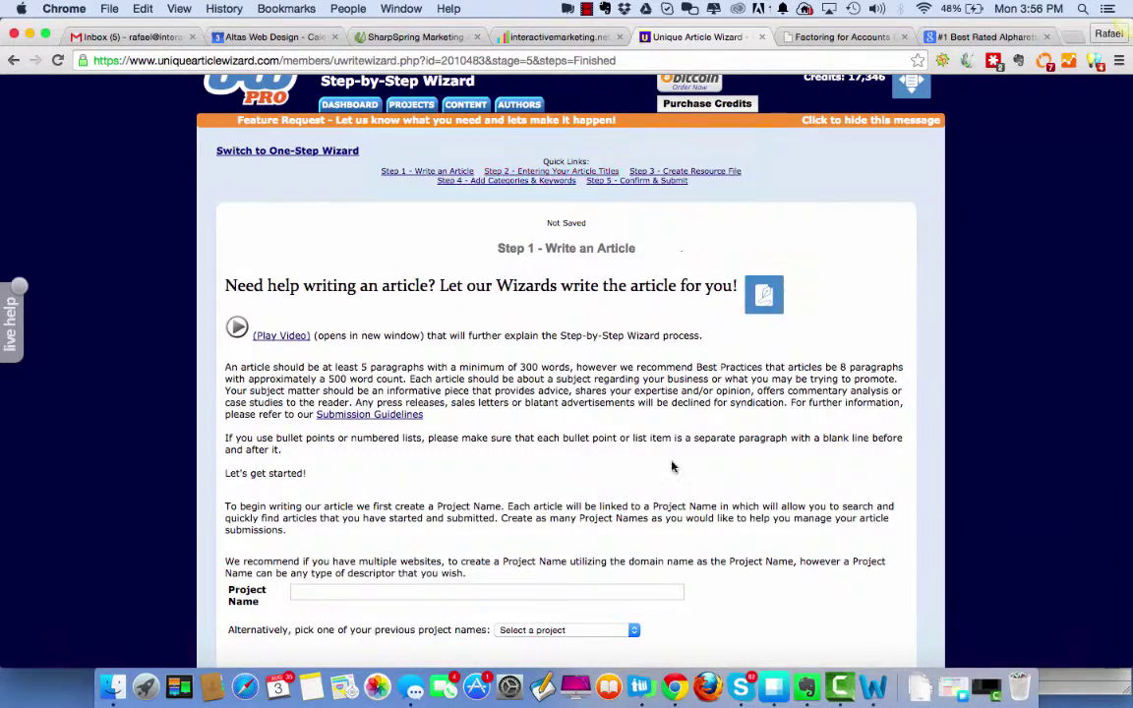
scroll(669, 465, "down", 3)
scroll(672, 462, "up", 4)
scroll(672, 457, "down", 15)
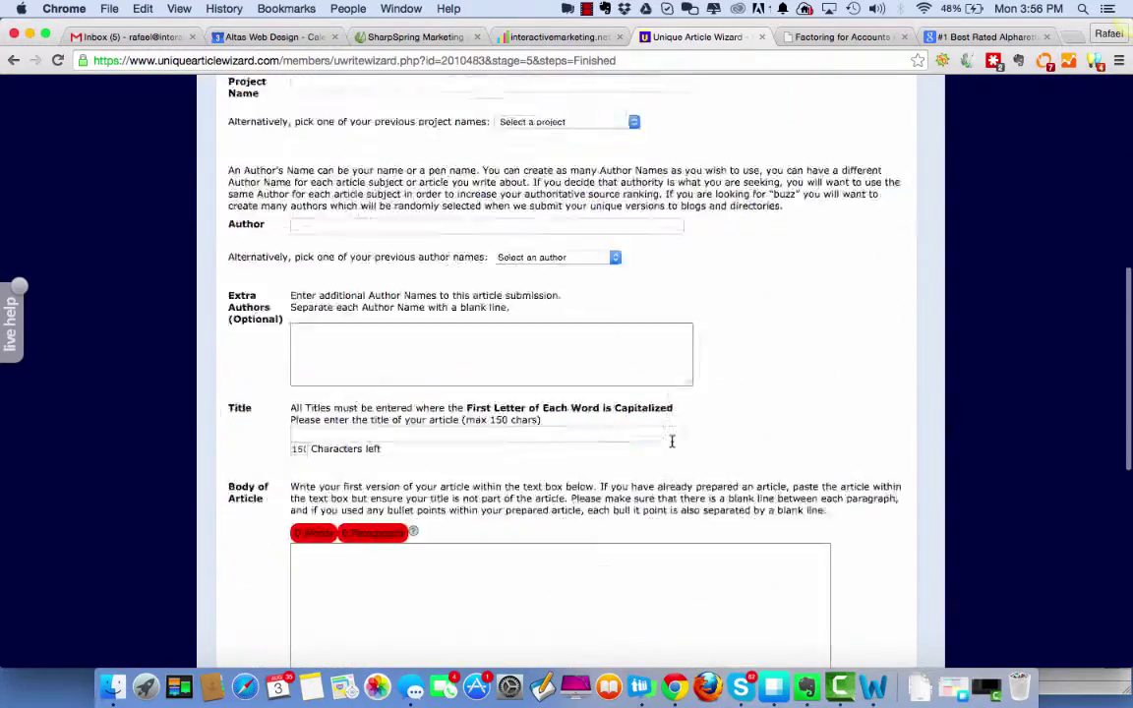
scroll(671, 441, "up", 6)
scroll(671, 442, "up", 10)
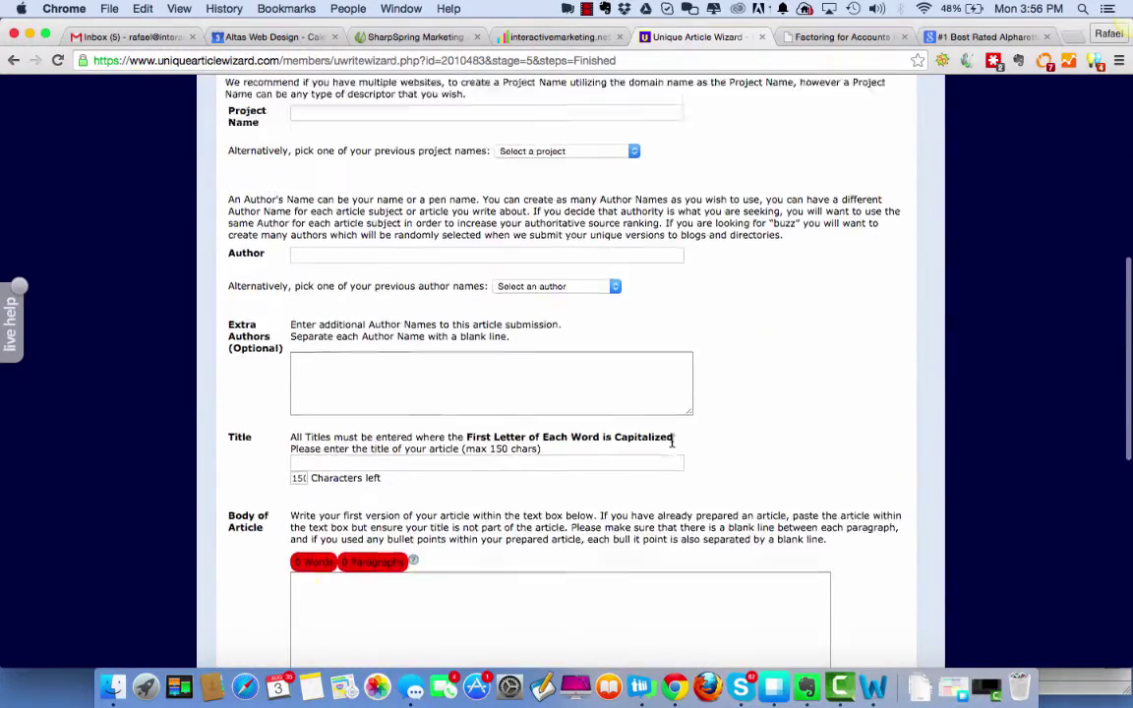
left_click(13, 60)
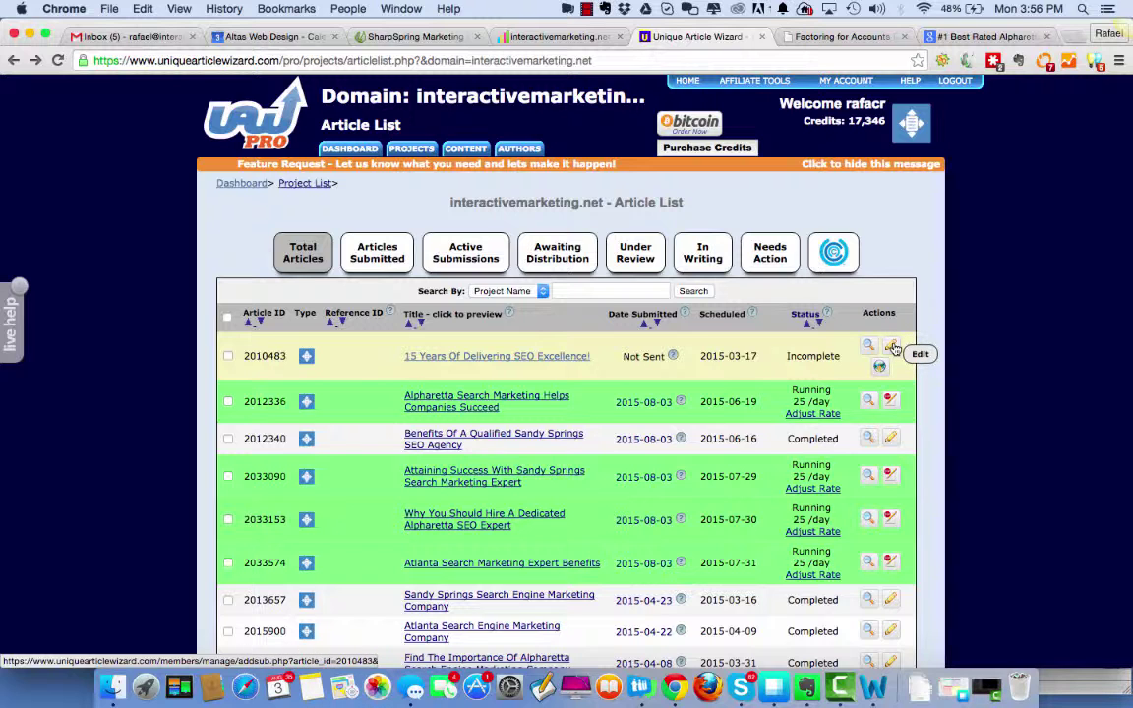
Reopen the unfinished SEO article in the wizard and scroll through its versions.
left_click(891, 350)
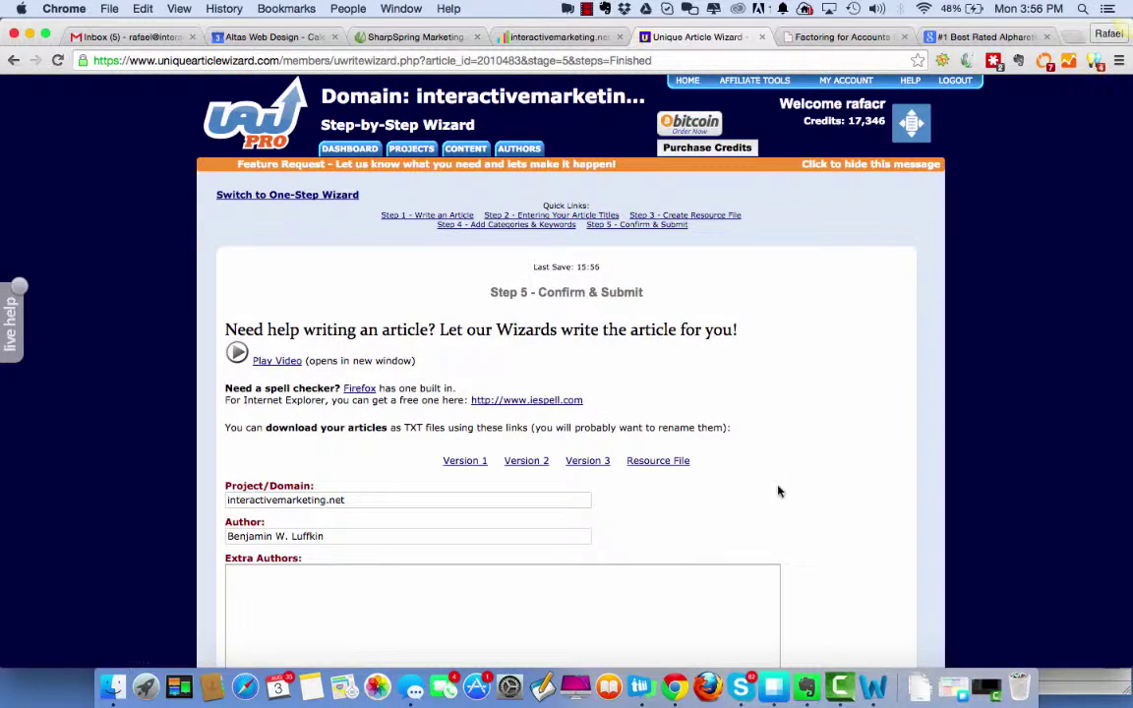
scroll(776, 491, "down", 5)
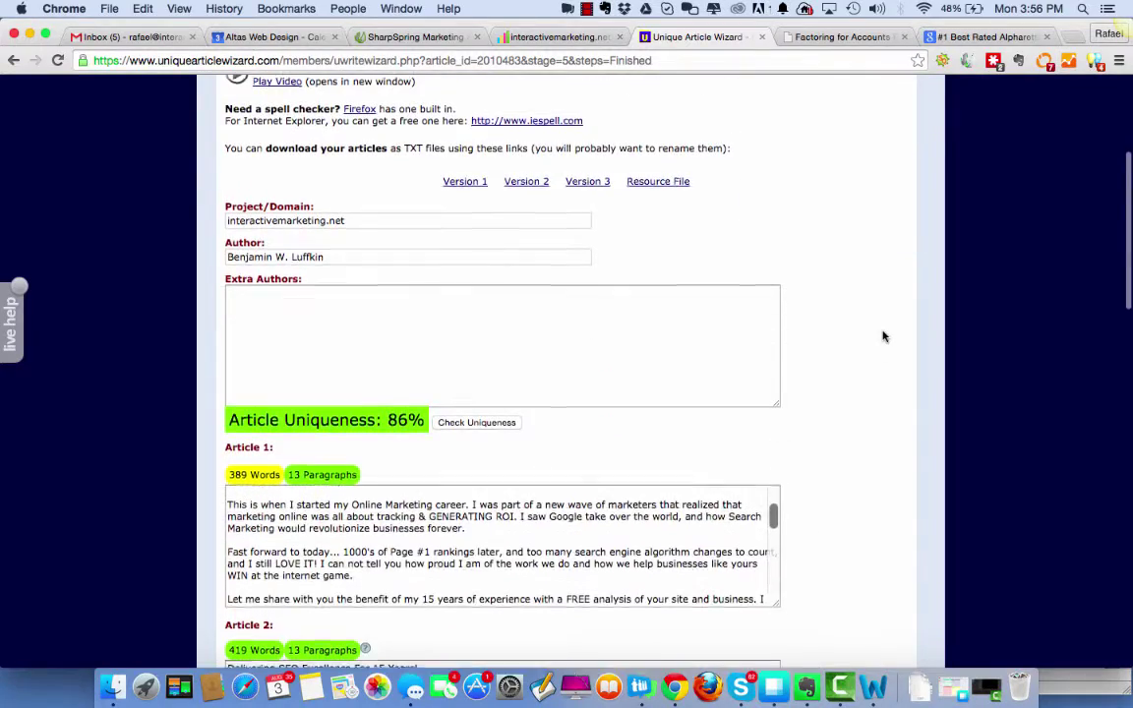
scroll(882, 336, "down", 8)
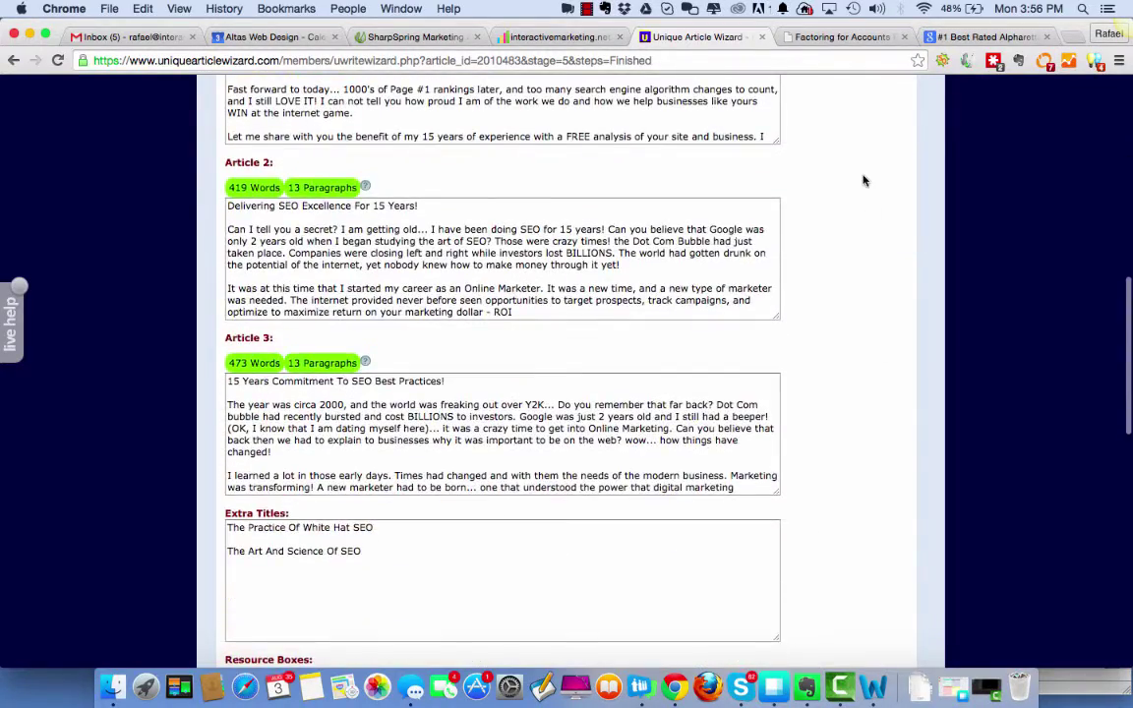
scroll(863, 180, "up", 3)
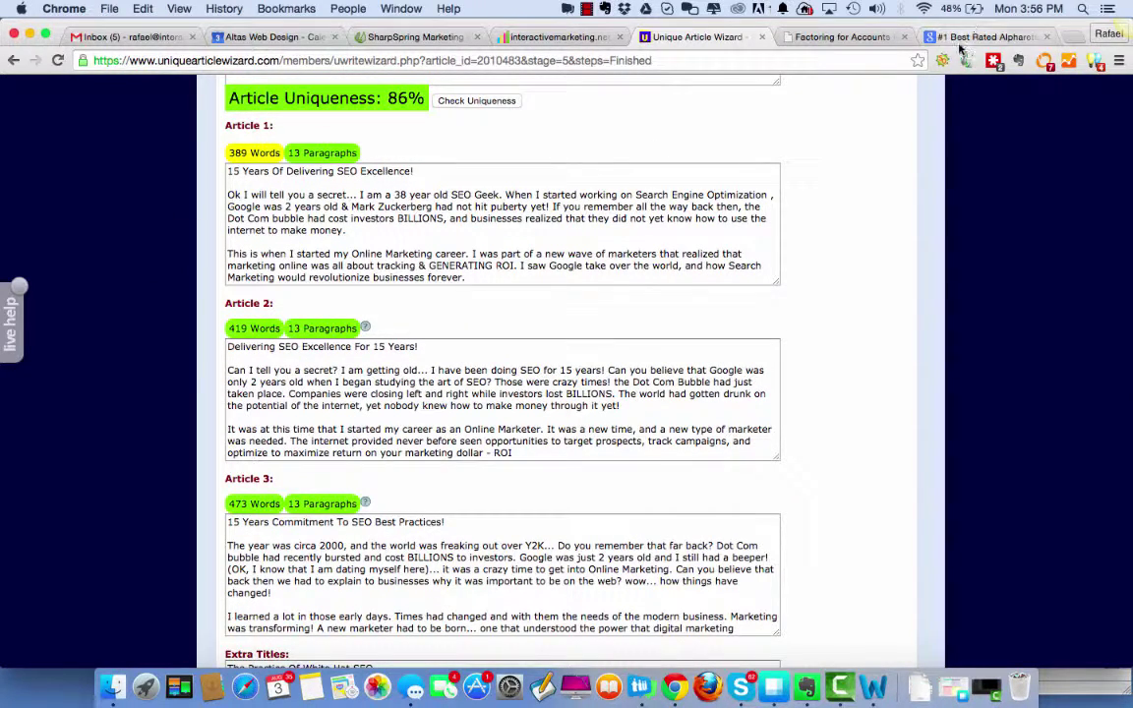
Review Articles 1–3 and the Extra Titles box, then return to the top of the review step.
left_click(926, 37)
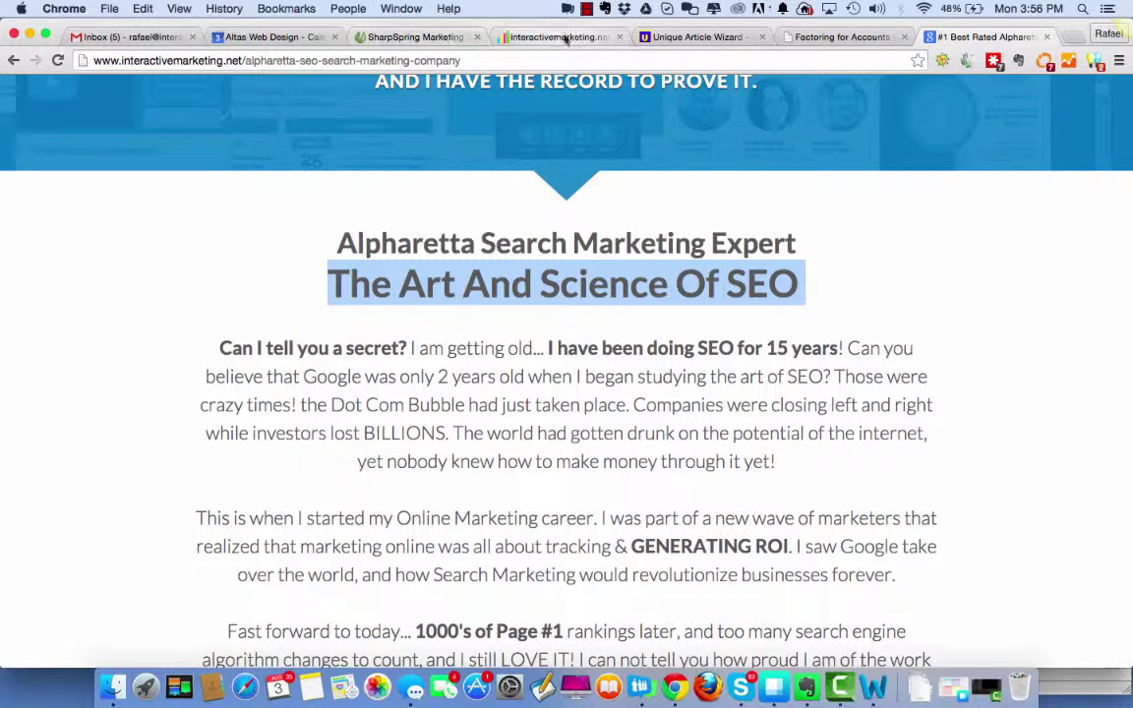
left_click(674, 39)
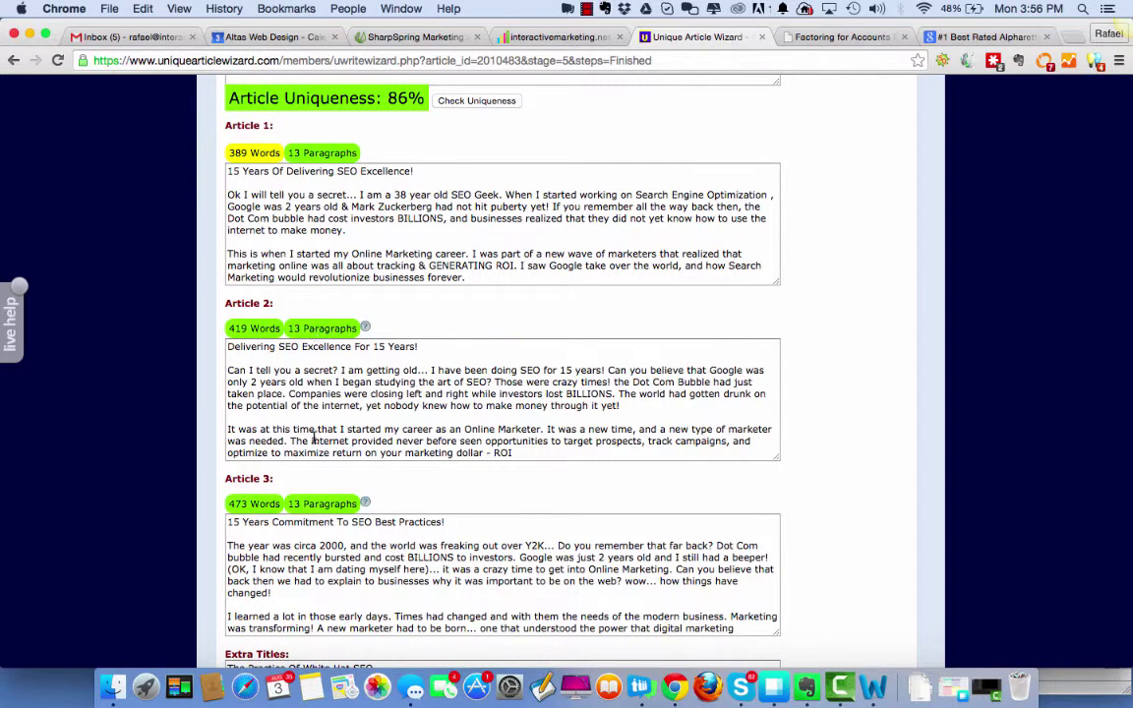
scroll(461, 355, "down", 2)
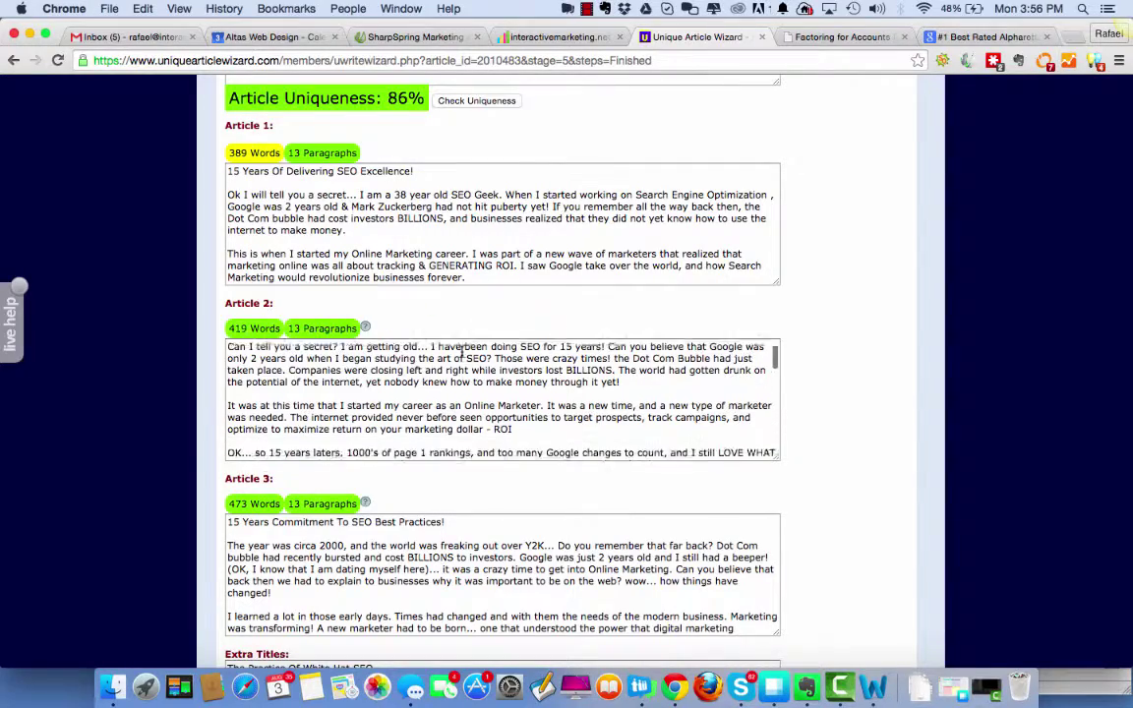
scroll(462, 352, "up", 3)
scroll(484, 258, "down", 1)
scroll(485, 257, "down", 4)
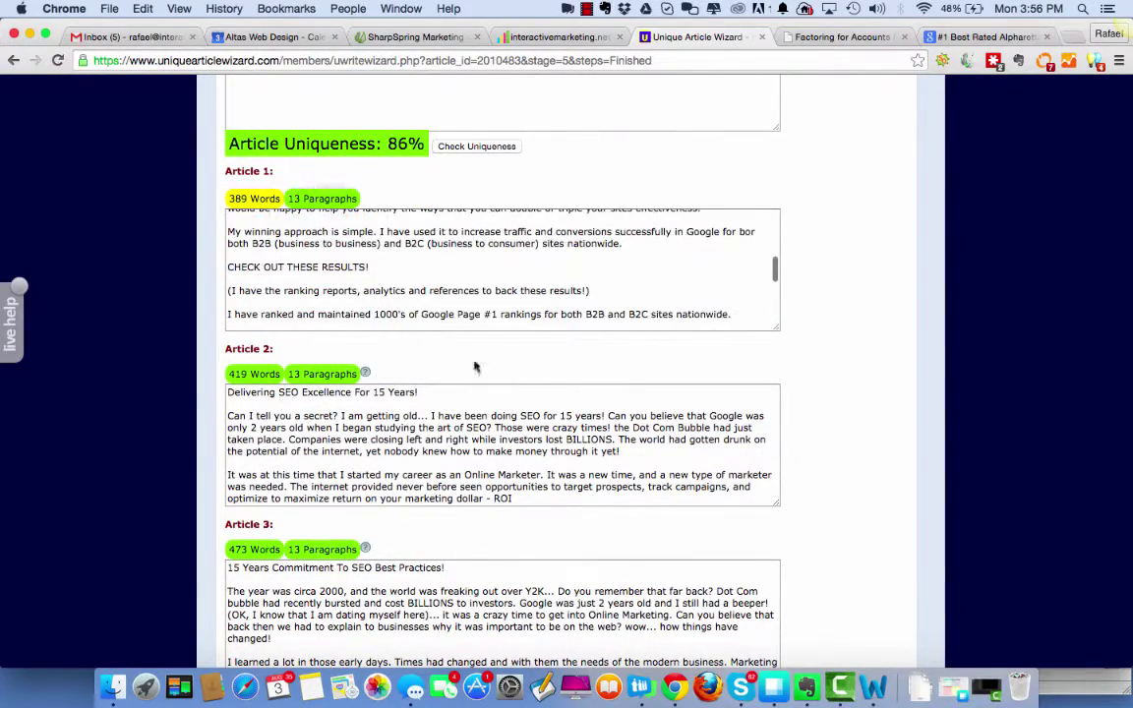
scroll(457, 536, "down", 10)
scroll(458, 536, "up", 1)
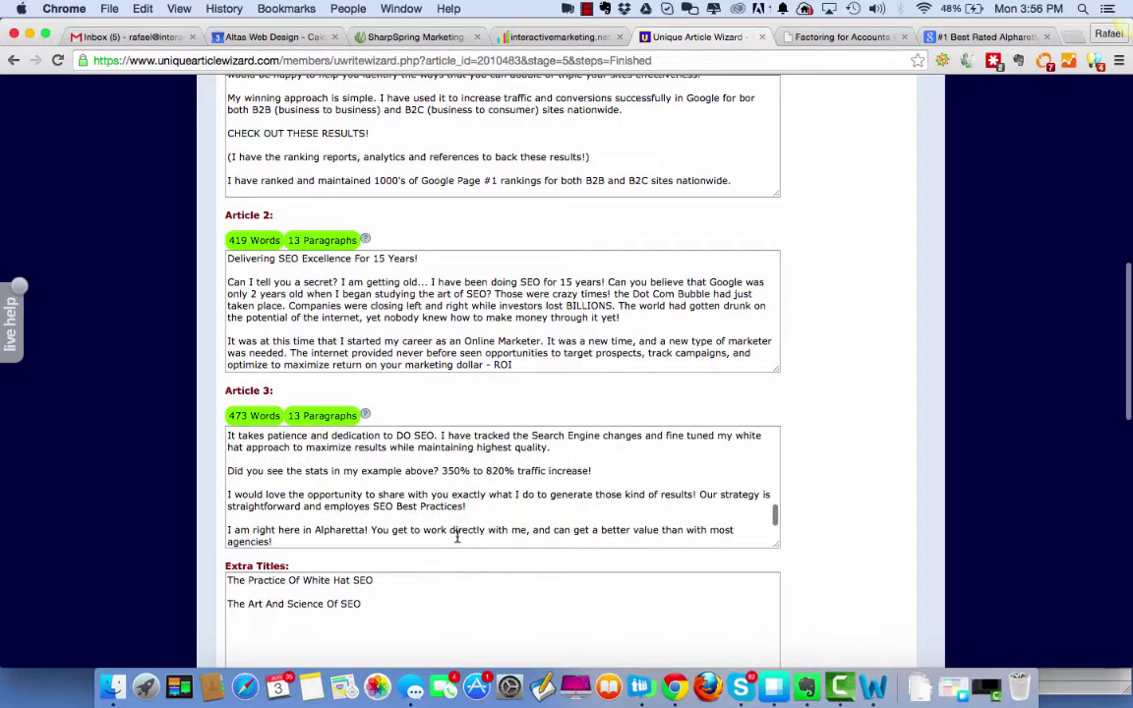
scroll(894, 377, "down", 5)
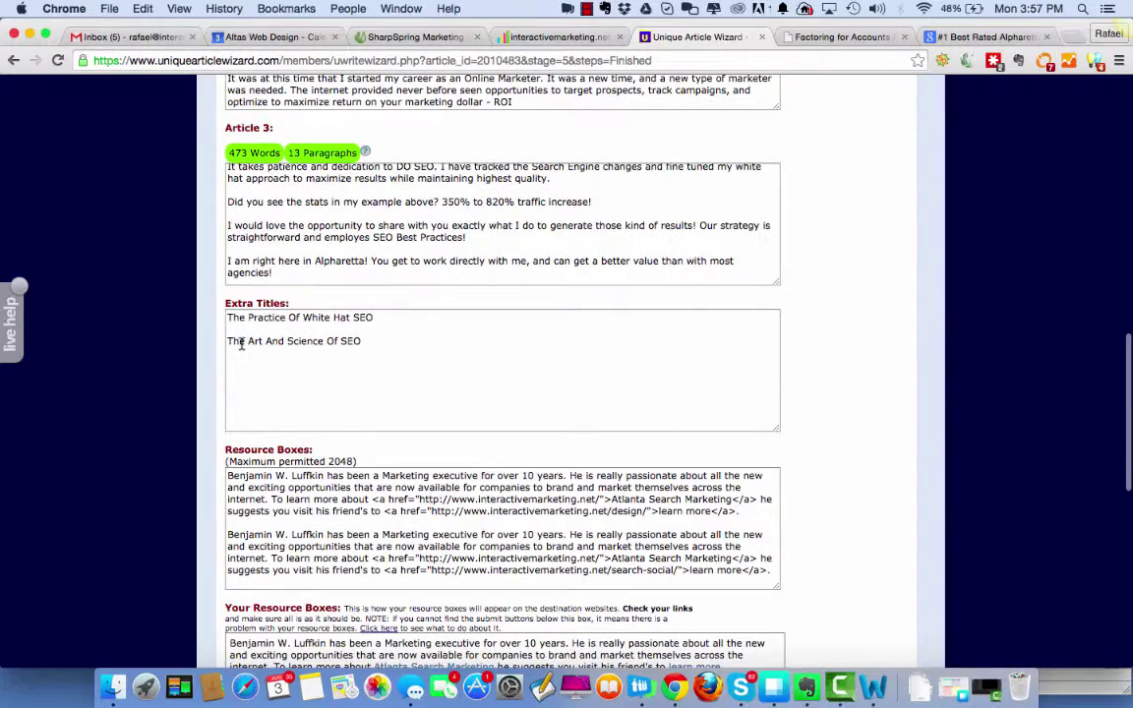
left_click_drag(367, 340, 227, 341)
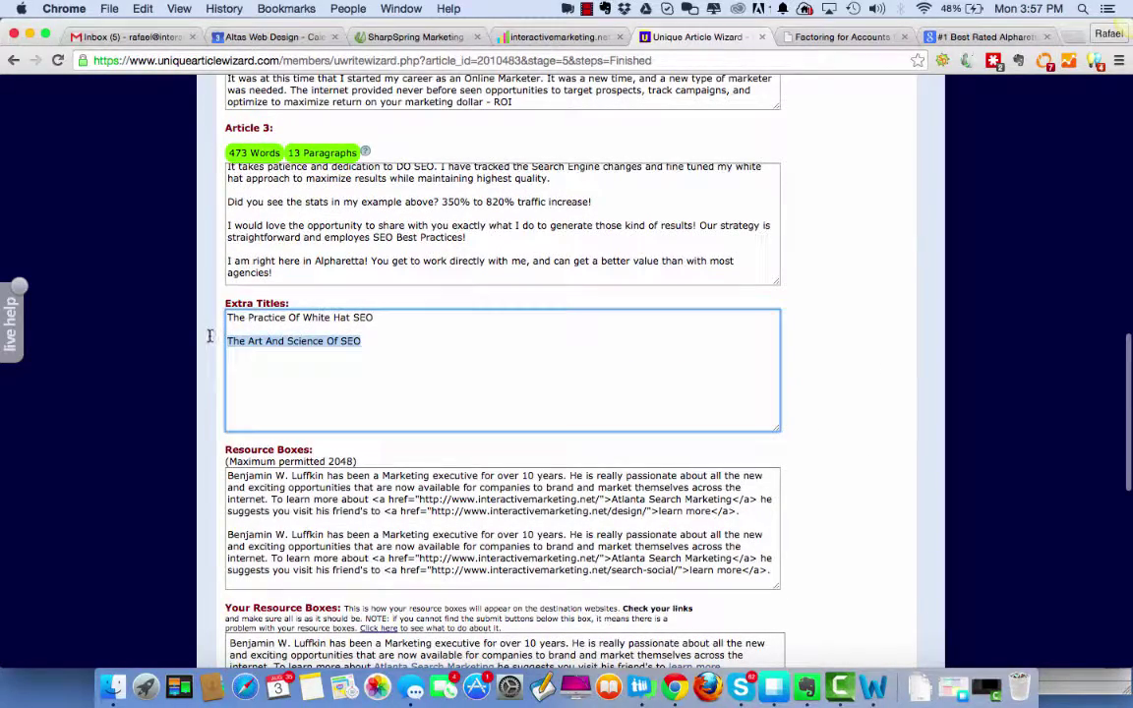
scroll(529, 351, "up", 3)
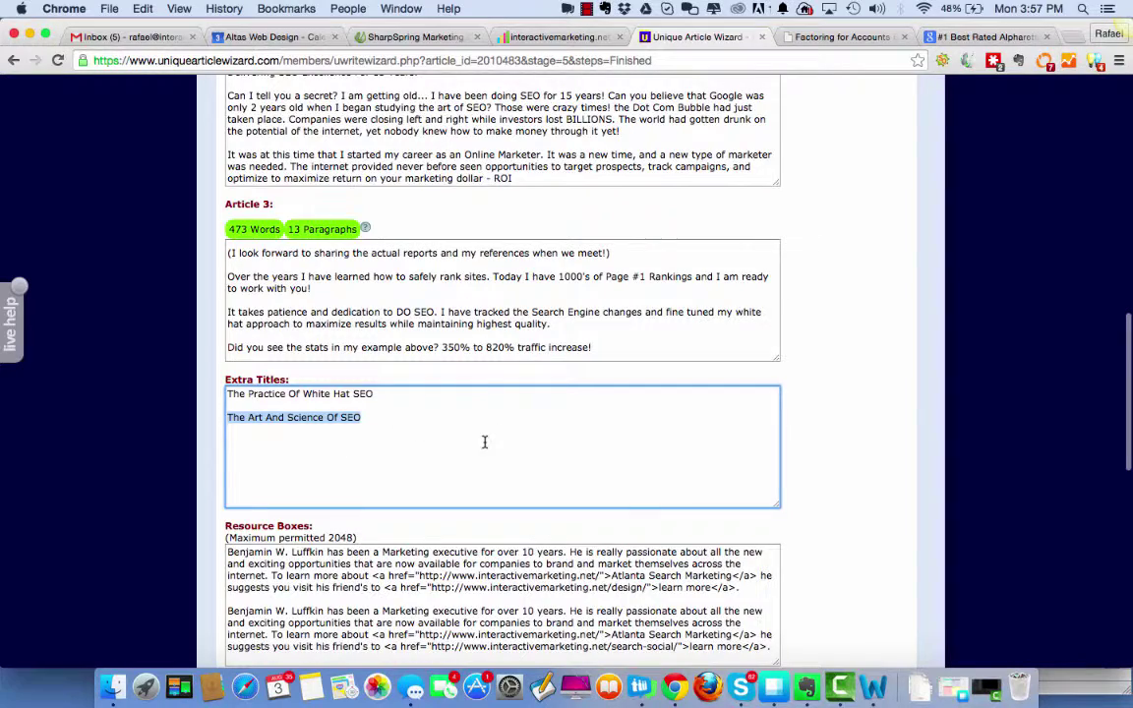
scroll(482, 442, "up", 4)
scroll(484, 442, "up", 5)
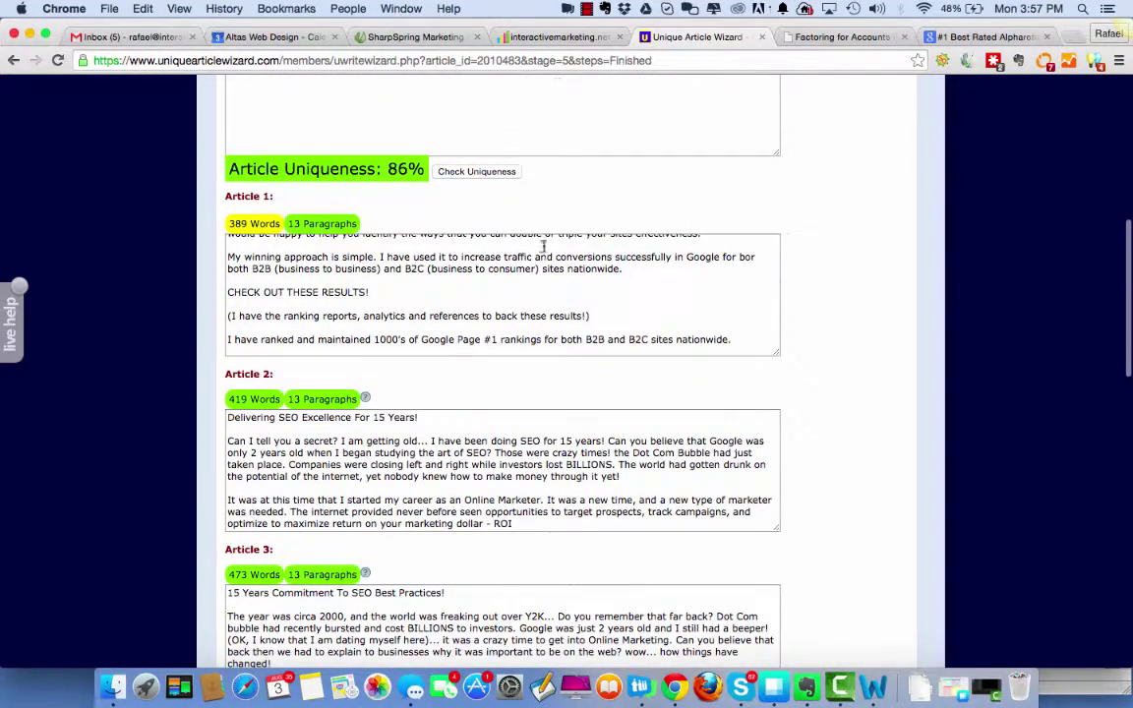
scroll(542, 246, "up", 5)
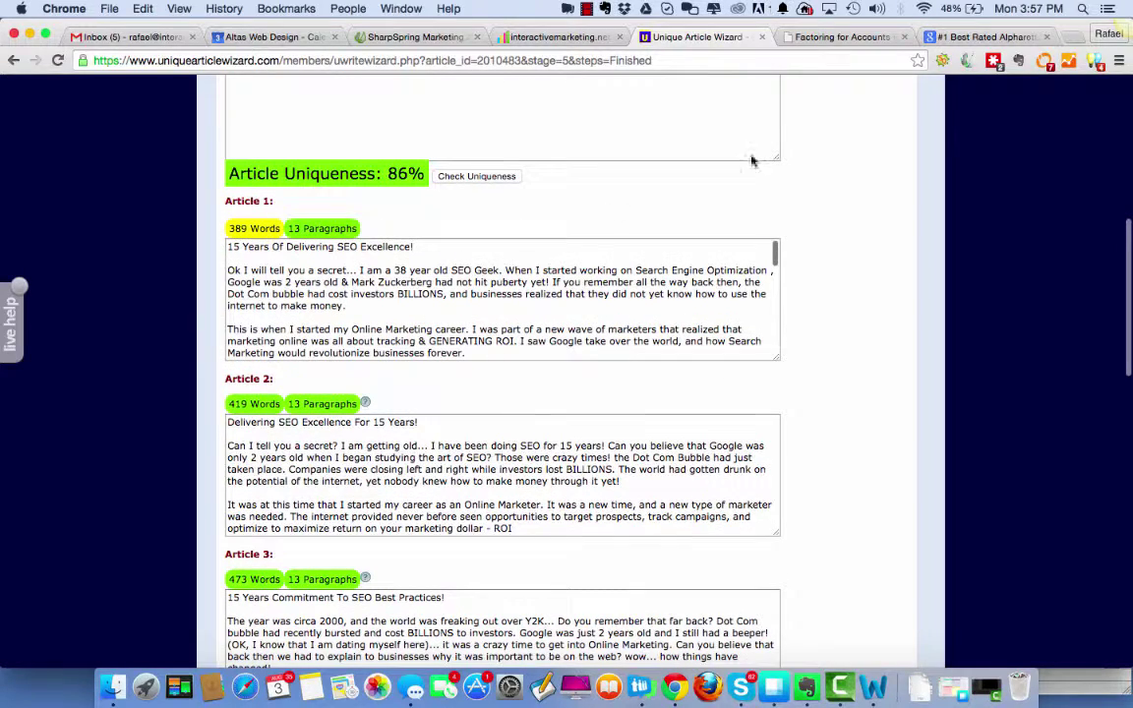
Check the Factoring Copy 1 draft against the live receivable factoring site, then start a new Chrome tab.
left_click(874, 686)
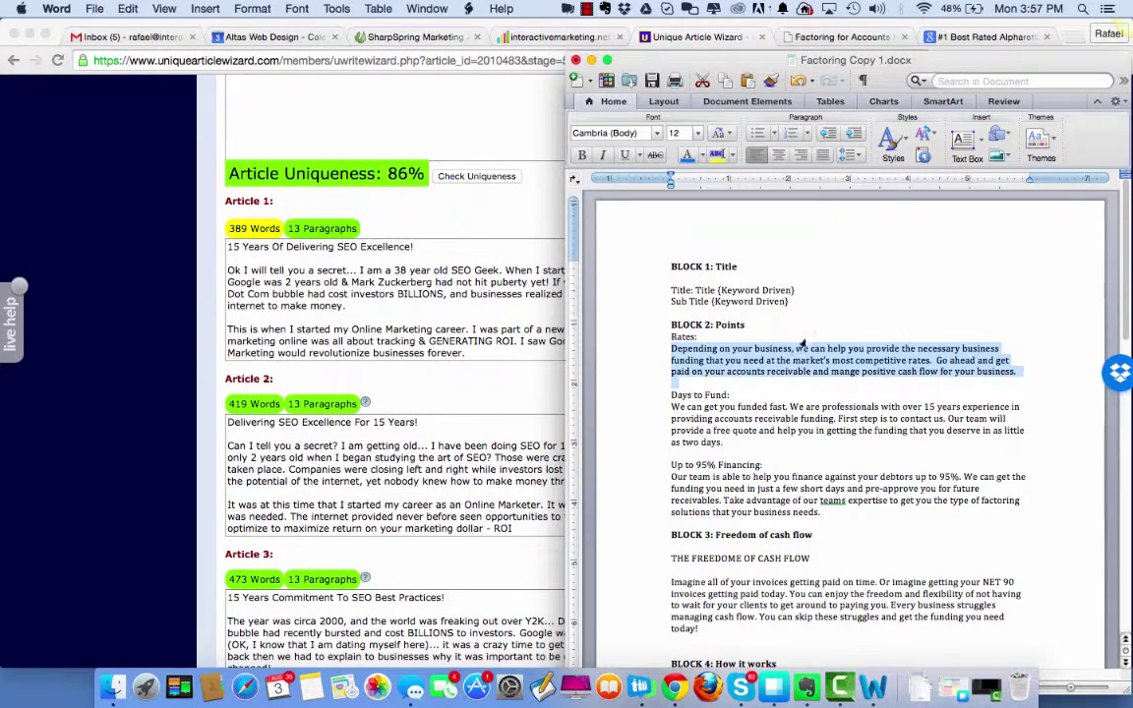
left_click(591, 61)
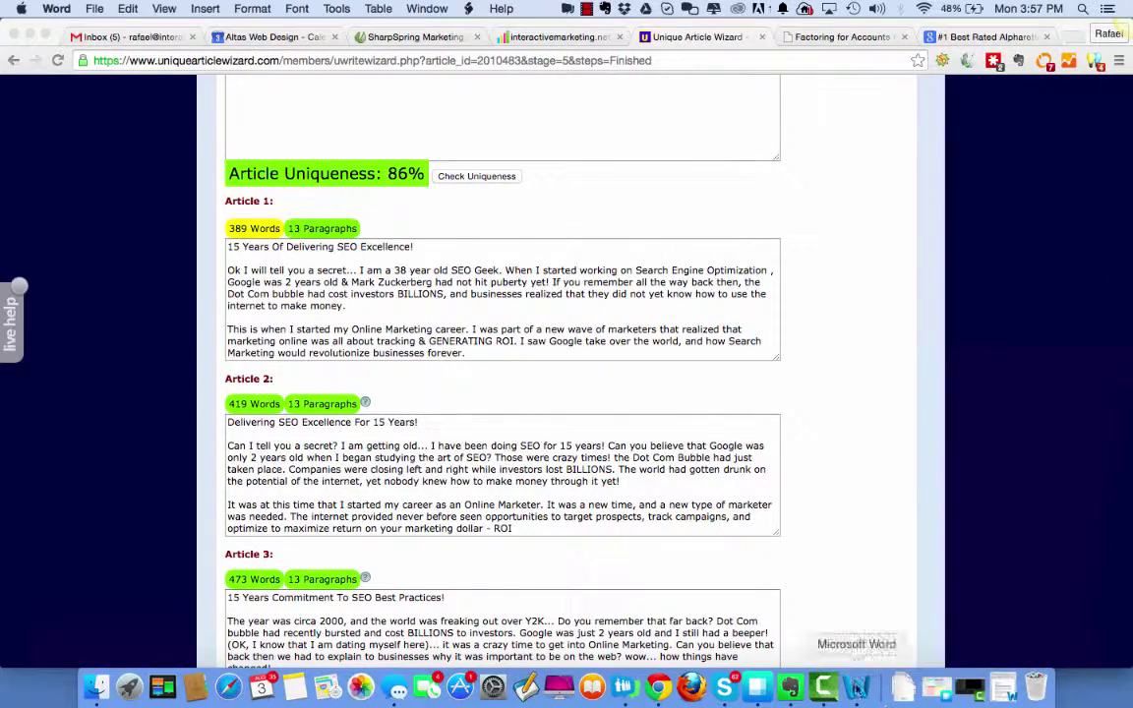
left_click(857, 689)
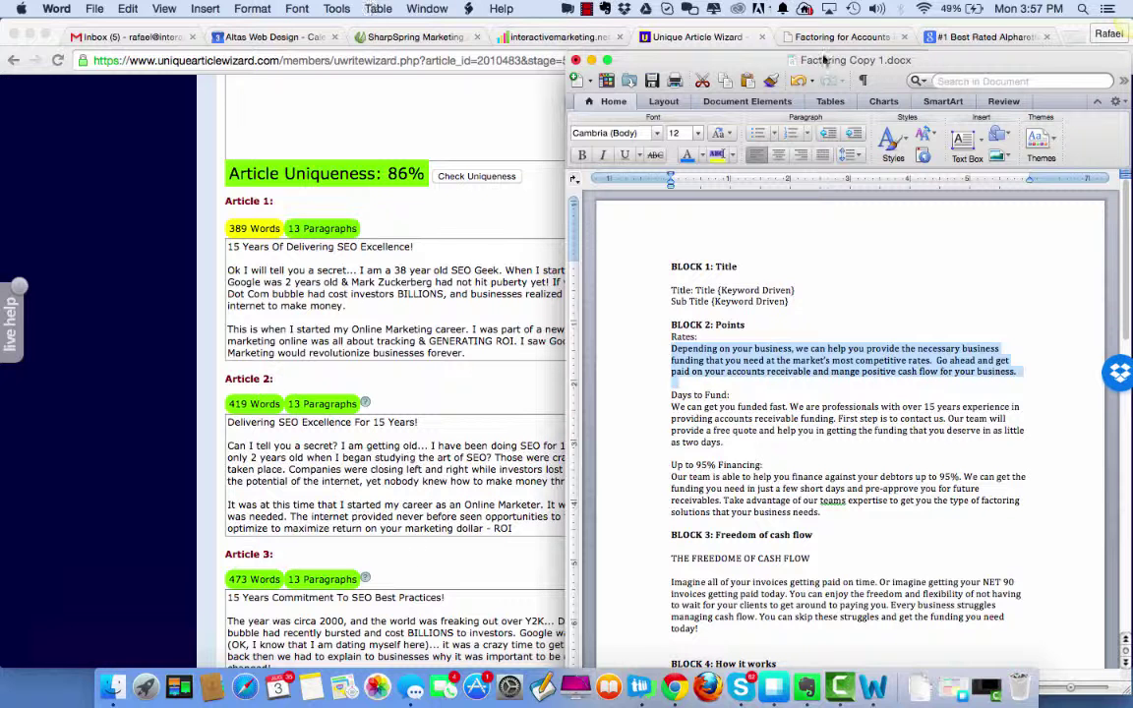
left_click(826, 38)
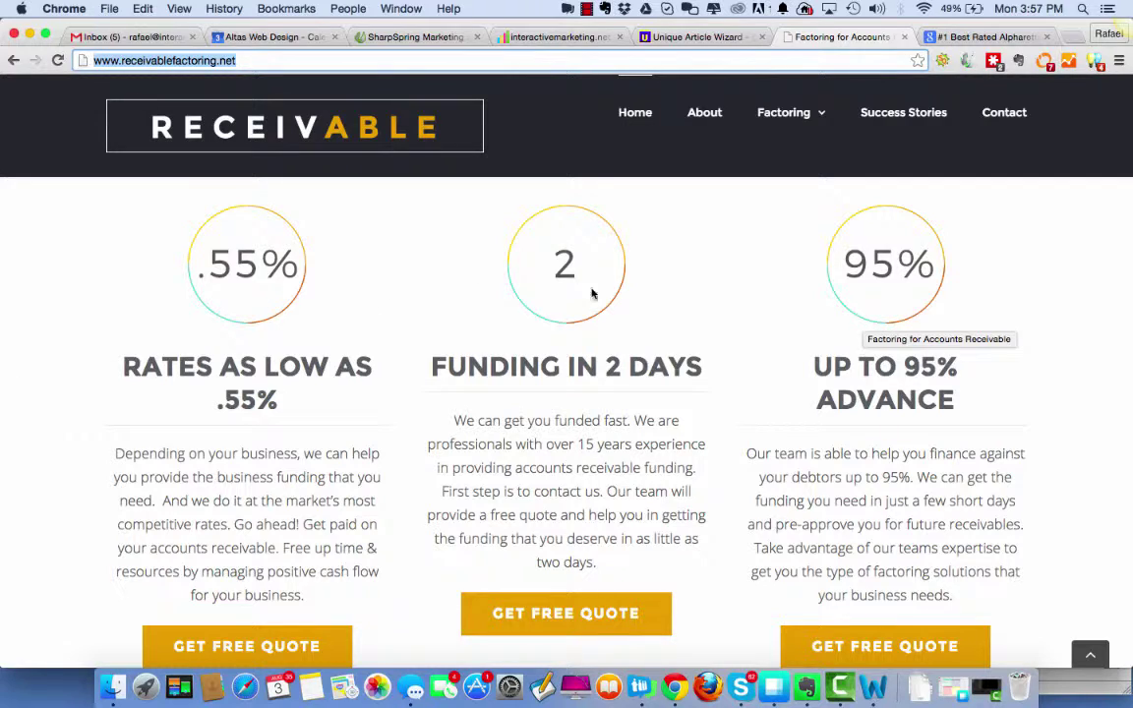
scroll(1022, 517, "up", 10)
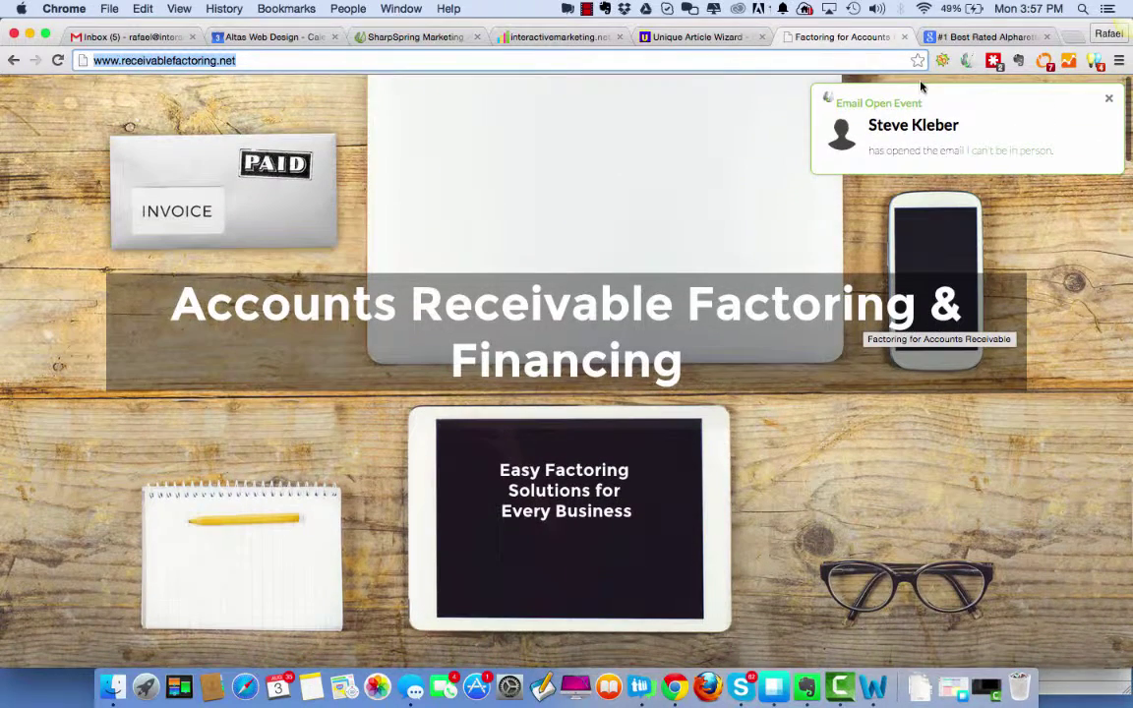
left_click(1074, 36)
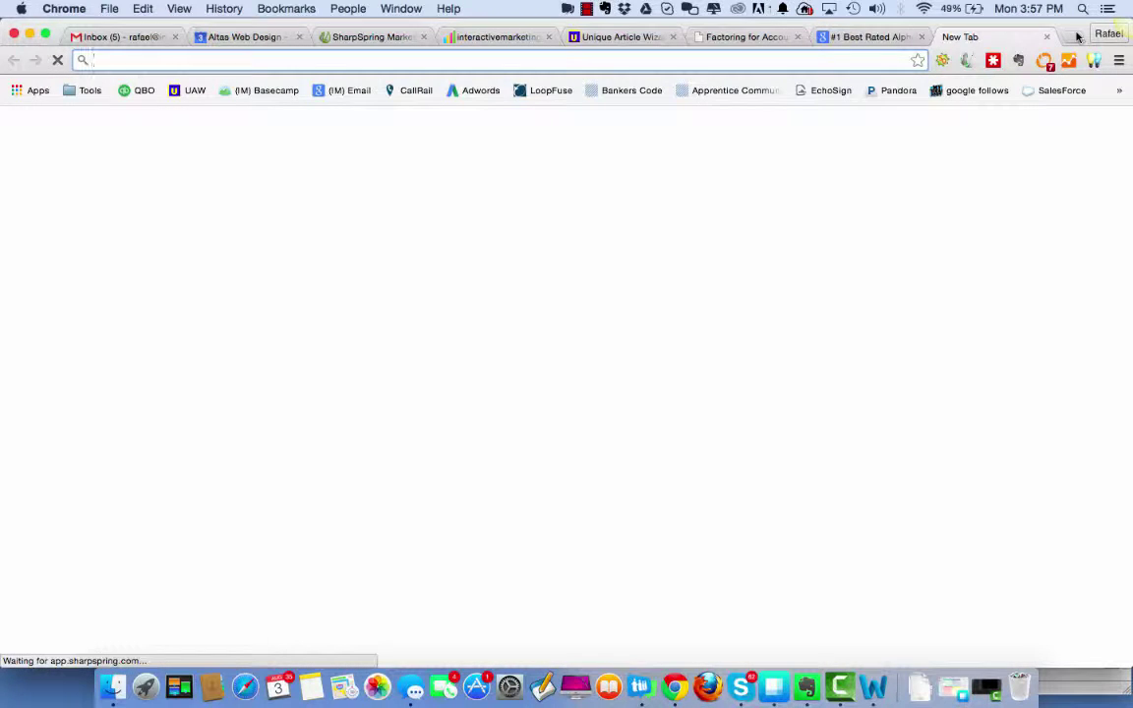
Go to my.leadpages.net/templates and log in with the saved LeadPages credentials.
type("sou")
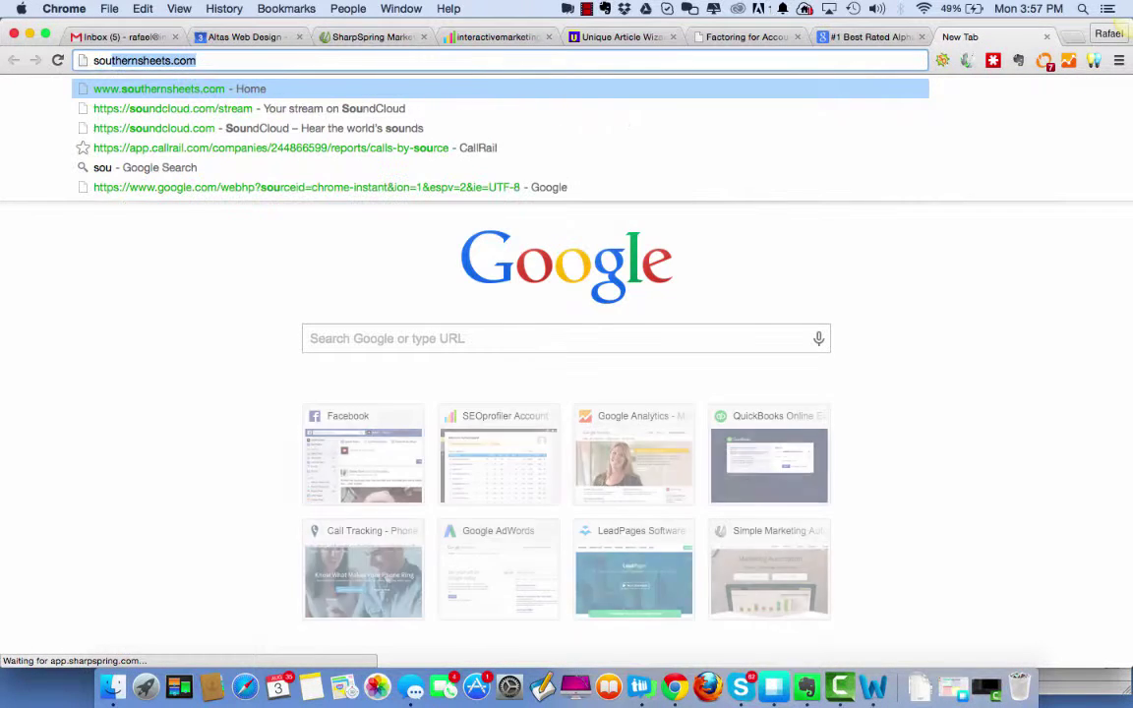
key("BackSpace")
key("BackSpace")
key("BackSpace")
key("BackSpace")
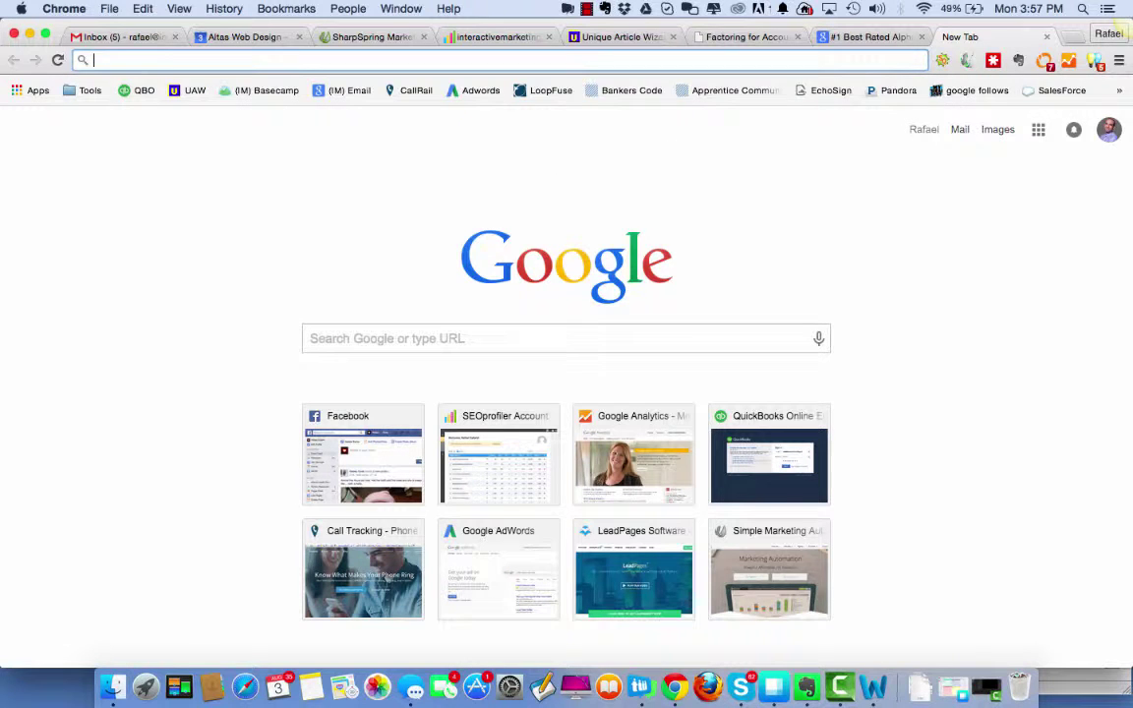
type("leadpages.net")
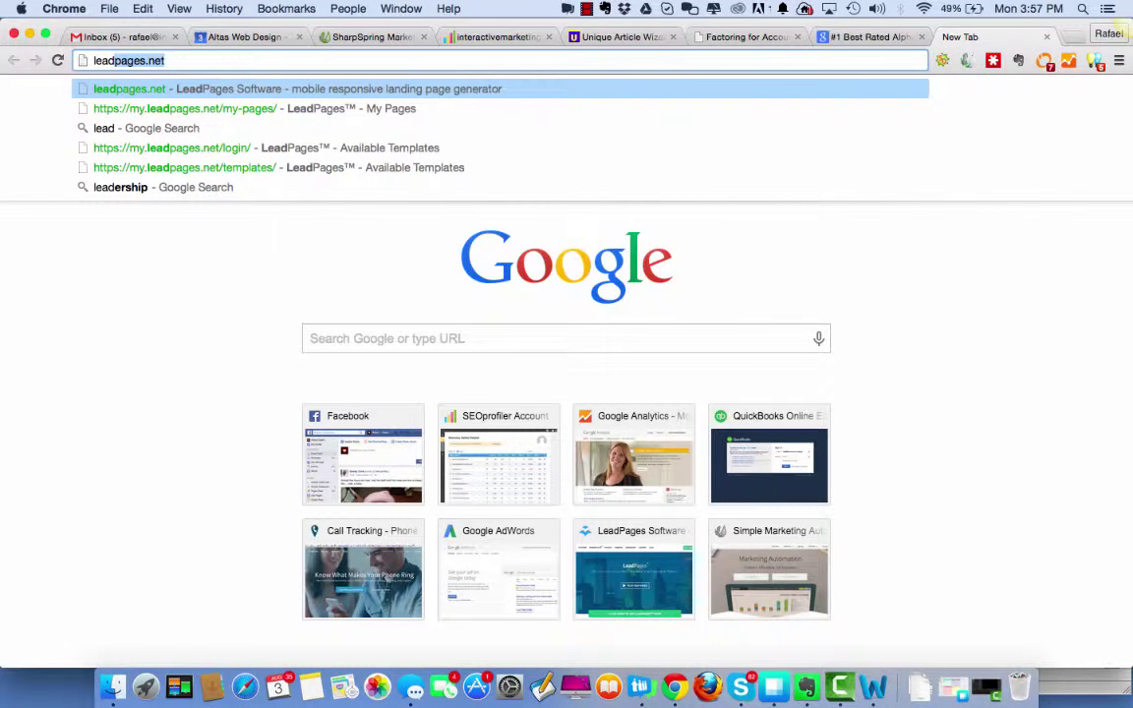
left_click(320, 168)
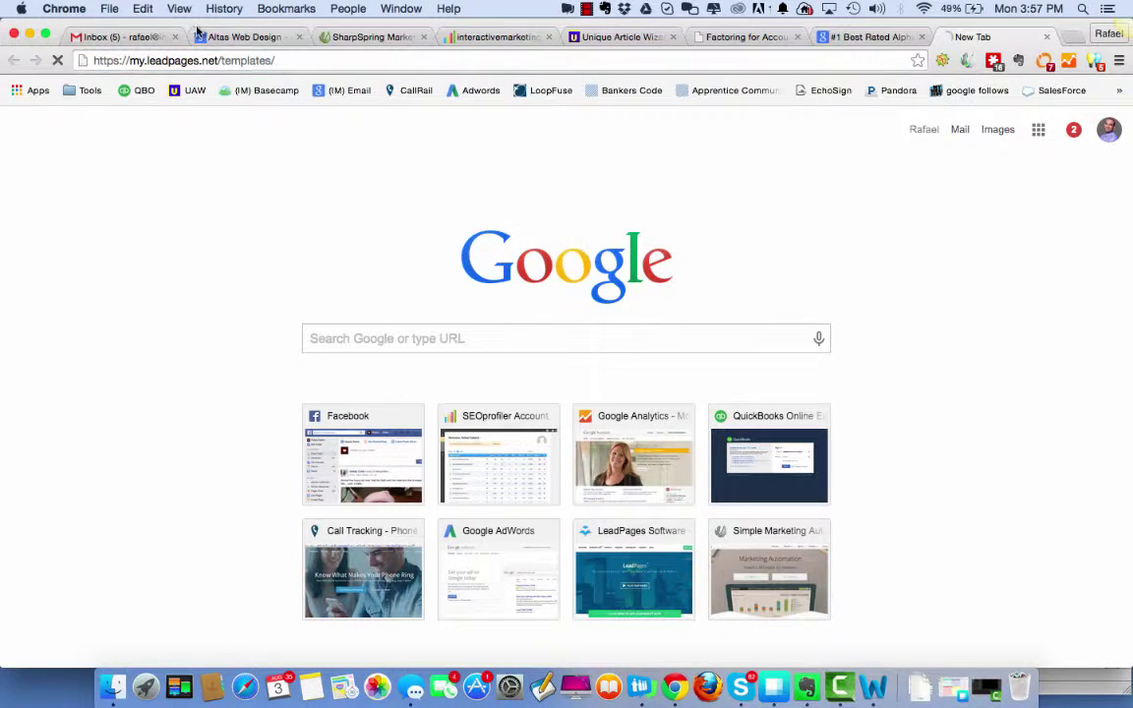
left_click(588, 9)
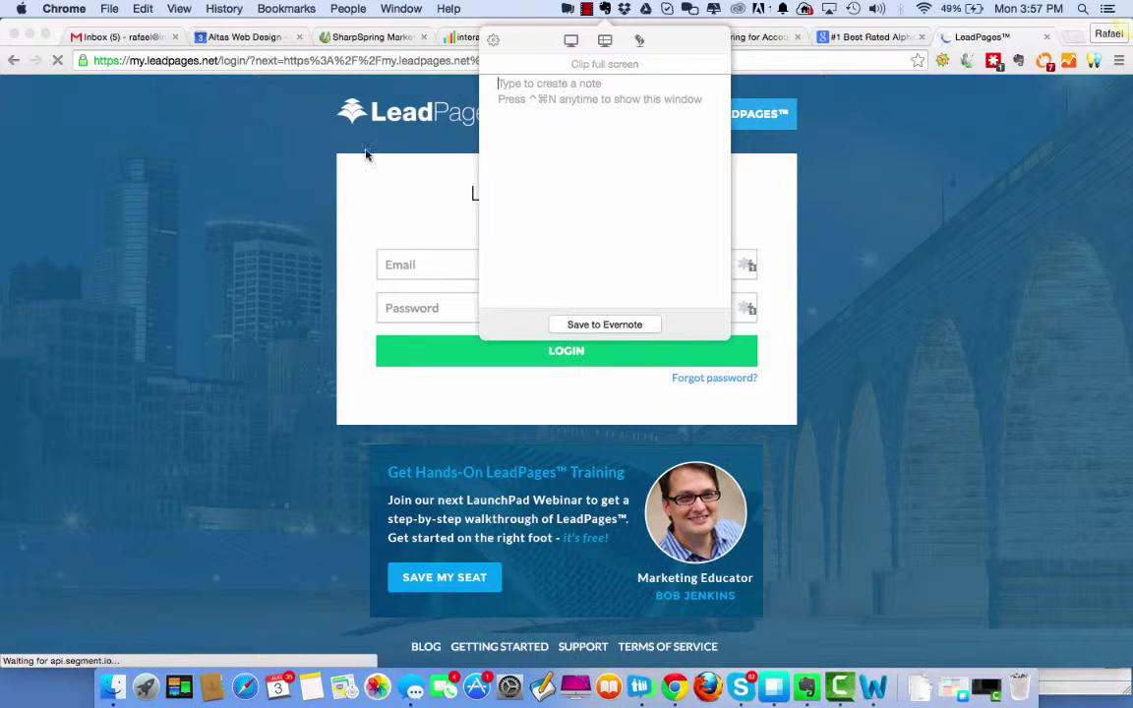
left_click(280, 181)
left_click(624, 271)
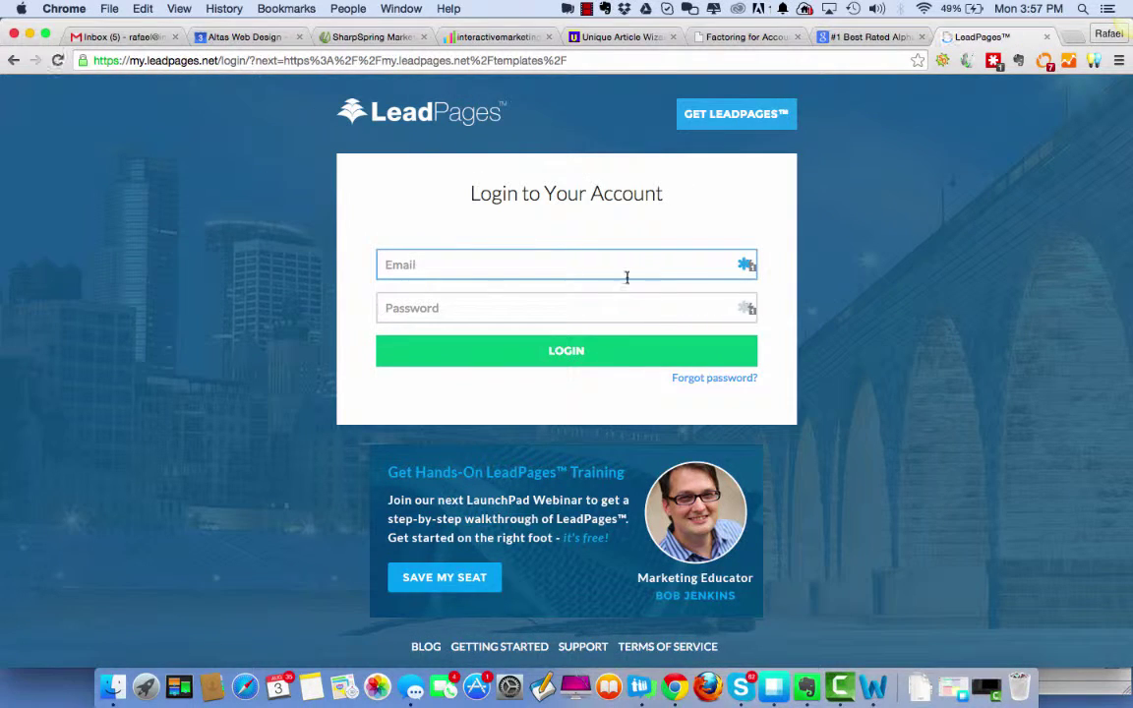
left_click(537, 356)
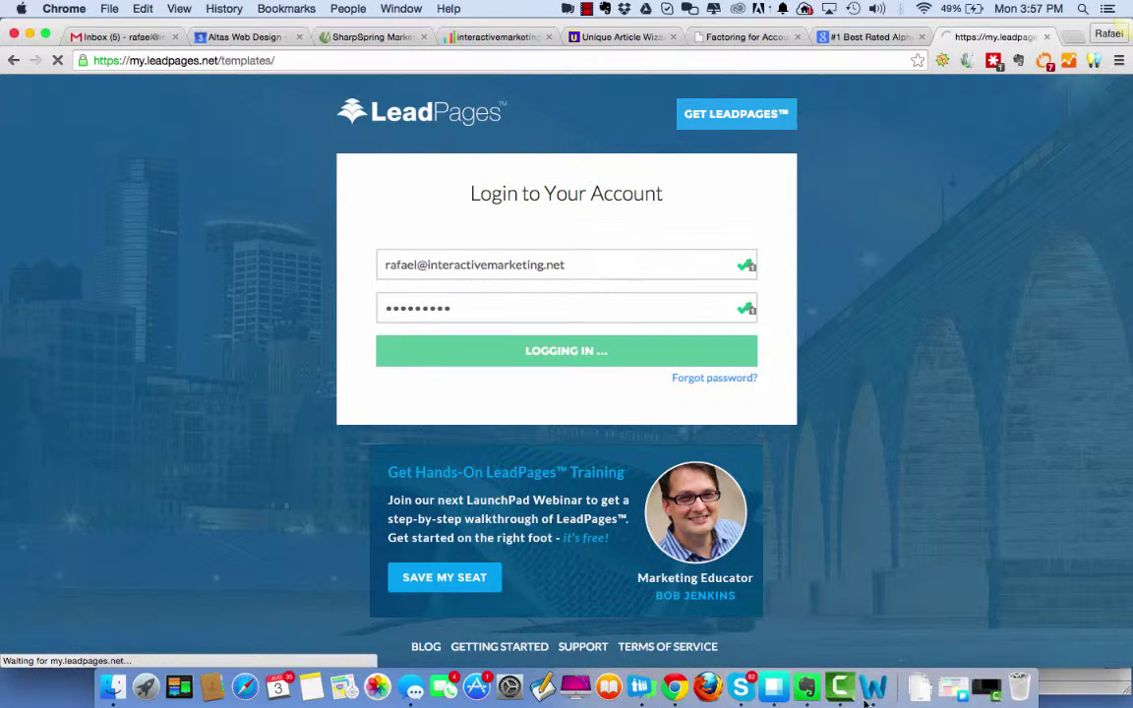
Glance at Factoring Copy 1, then open the LeadPages My Pages list.
left_click(867, 693)
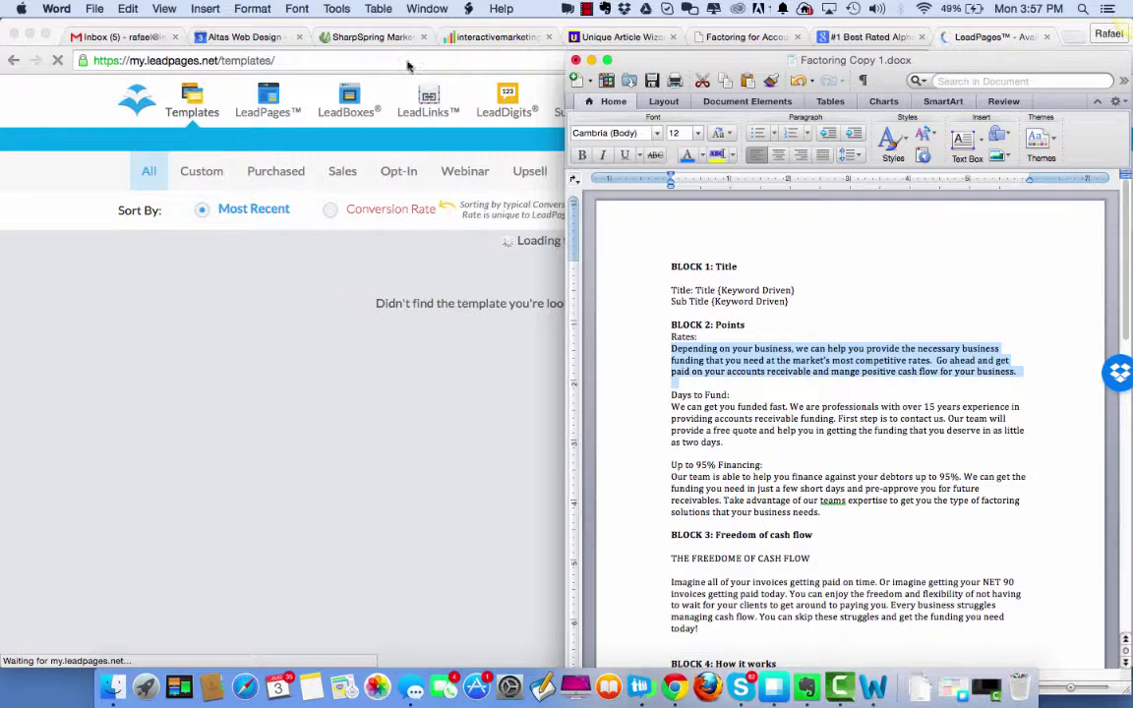
left_click(254, 131)
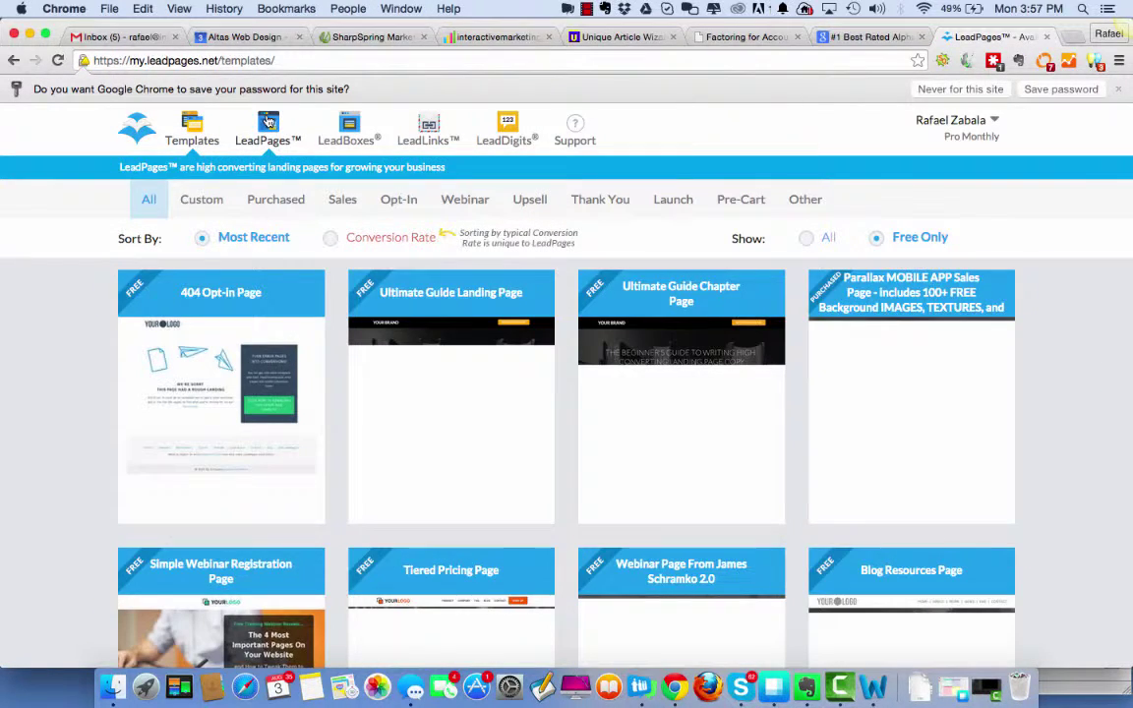
left_click(267, 121)
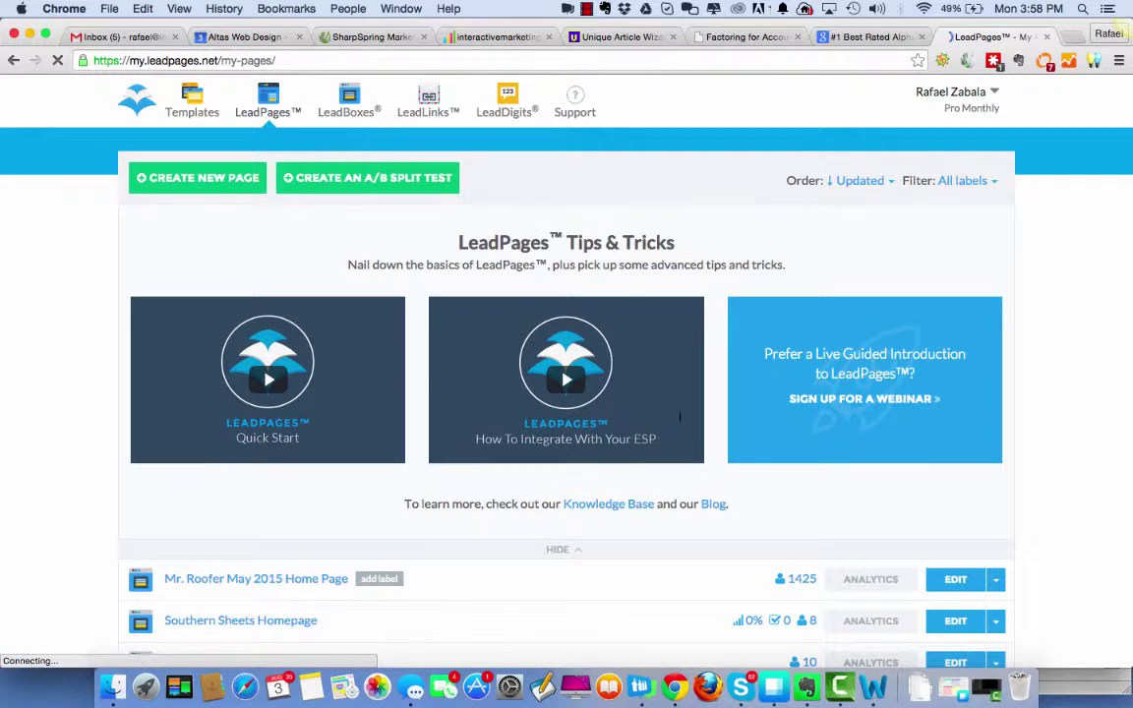
Open the live Southern Sheets Homepage in a new tab from its publishing options.
scroll(625, 398, "down", 5)
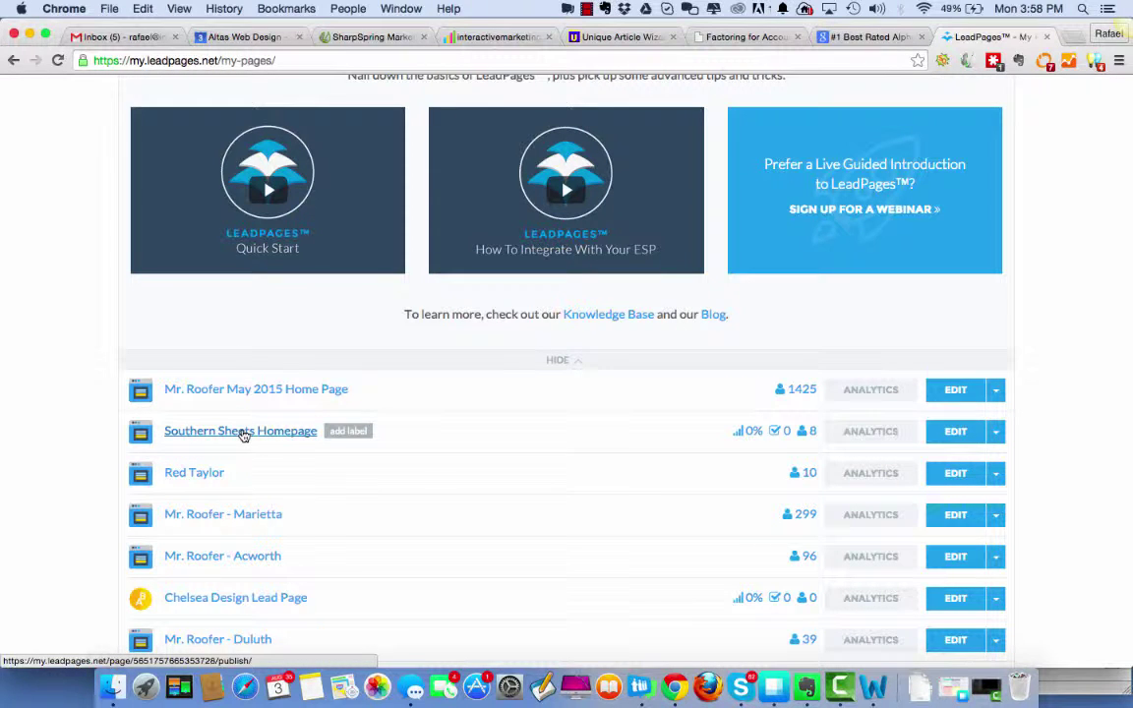
left_click(242, 435)
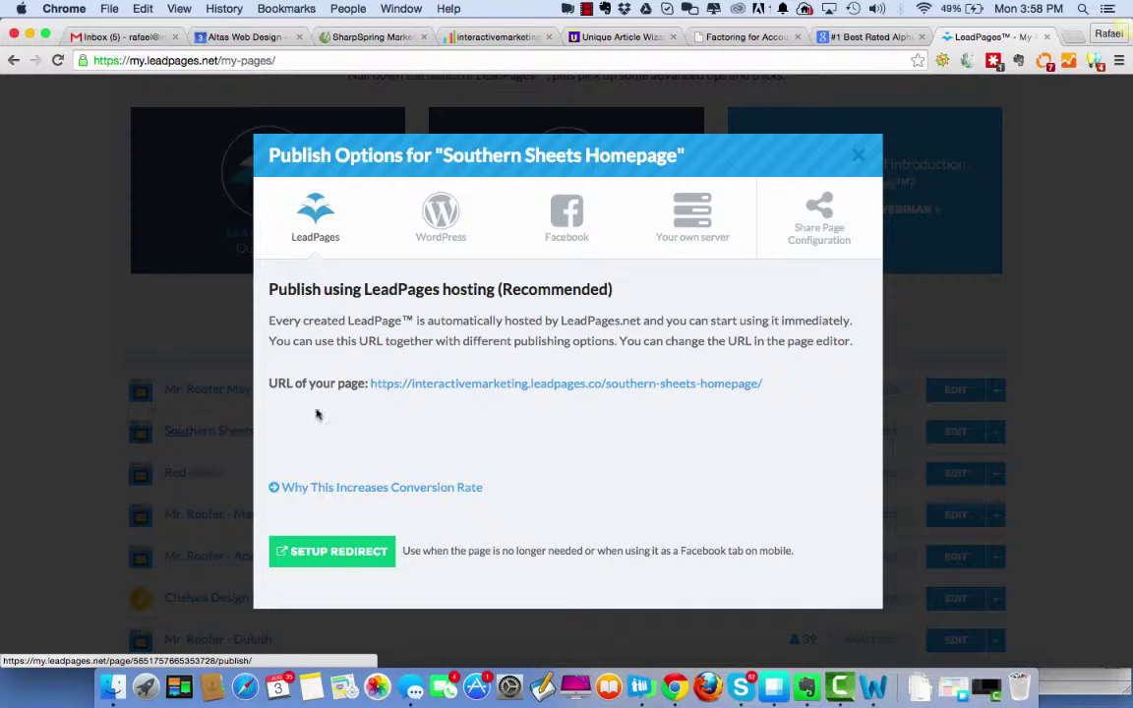
left_click(474, 348)
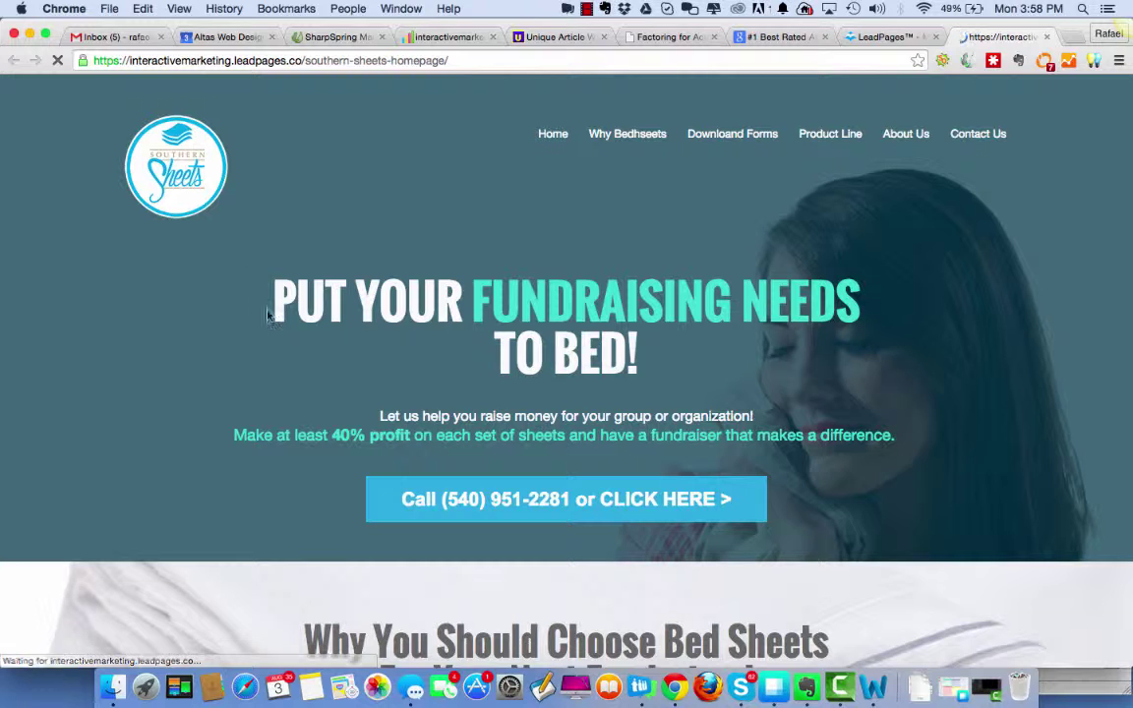
Review the hero text: the PUT YOUR FUNDRAISING NEEDS headline, raise-money subheading and 40% profit line.
left_click_drag(272, 303, 668, 327)
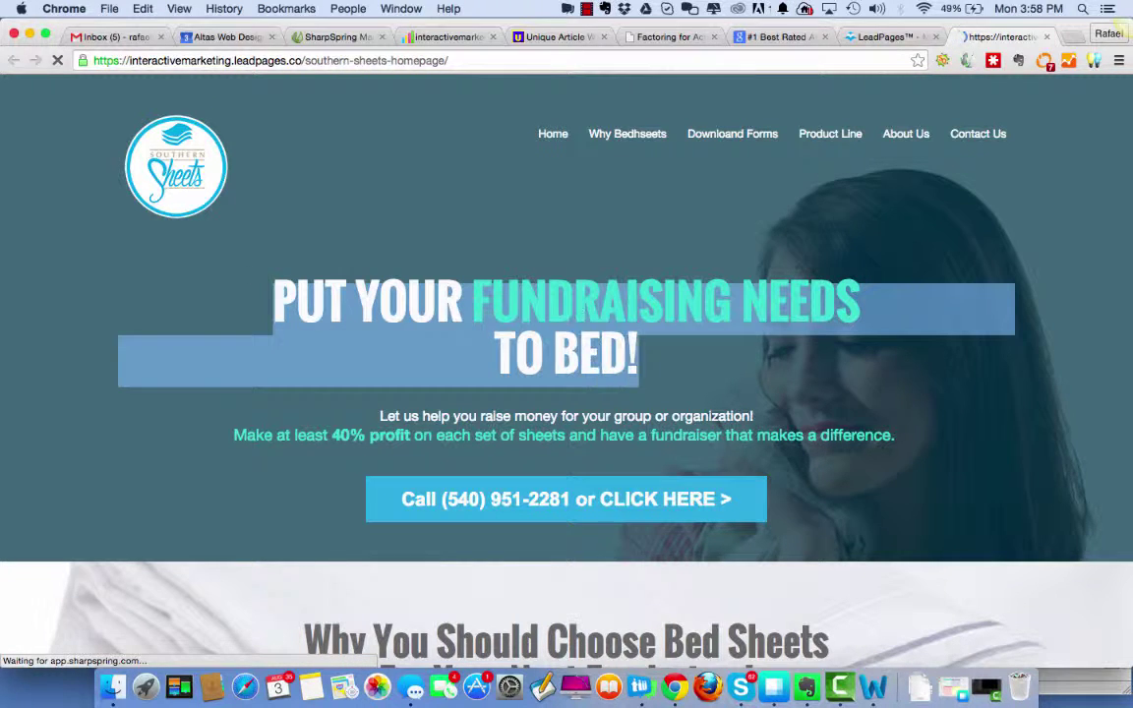
left_click(383, 417)
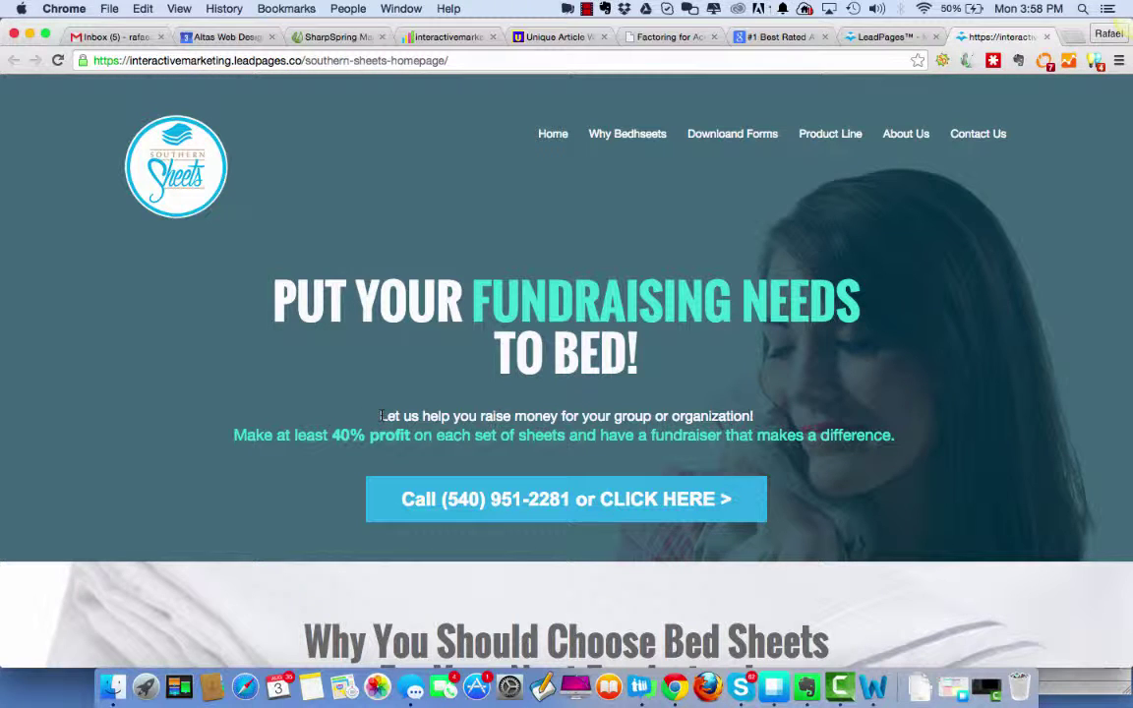
left_click_drag(377, 419, 775, 415)
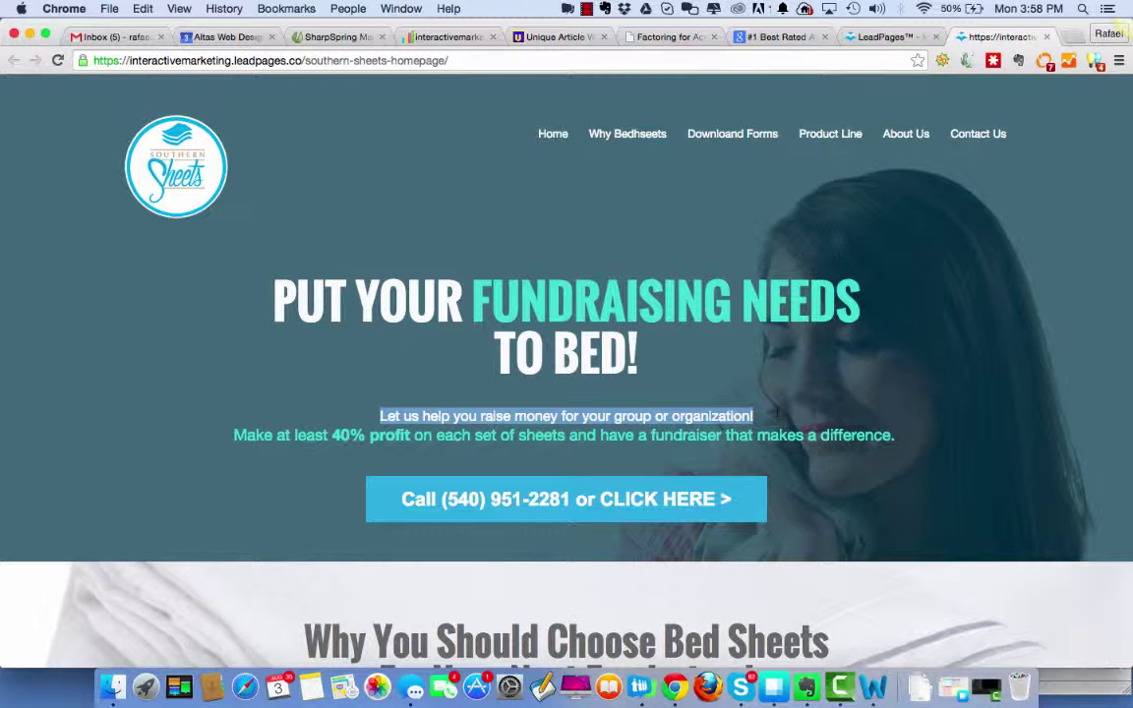
left_click(225, 436)
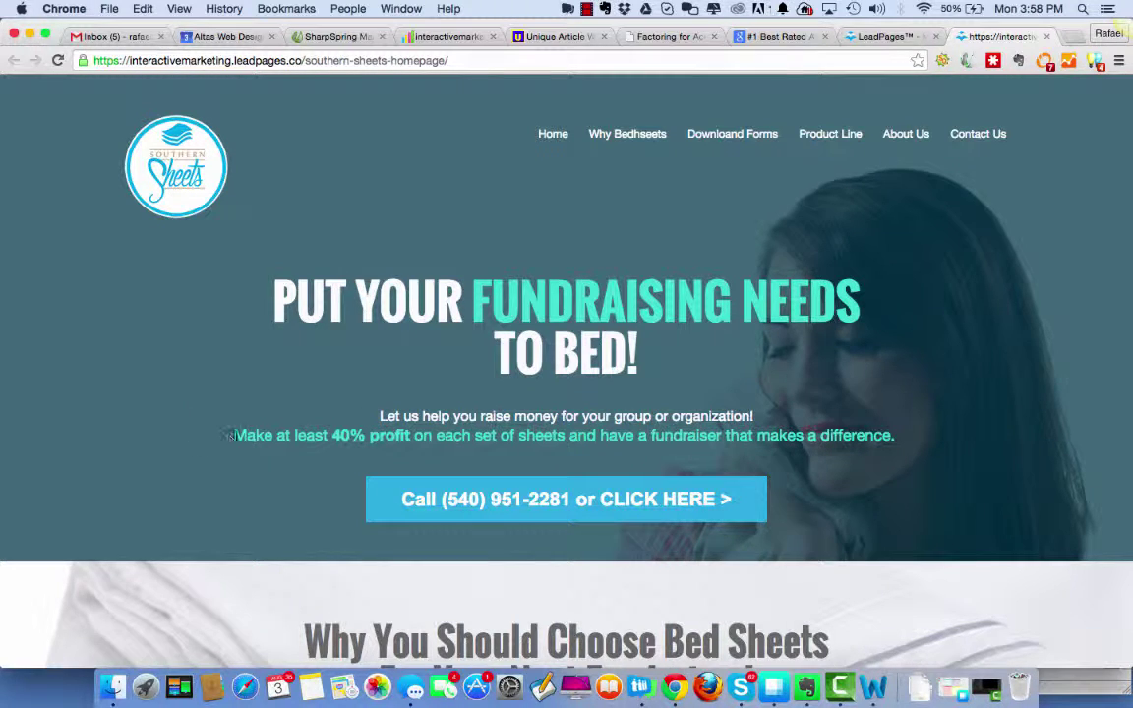
left_click_drag(235, 435, 984, 445)
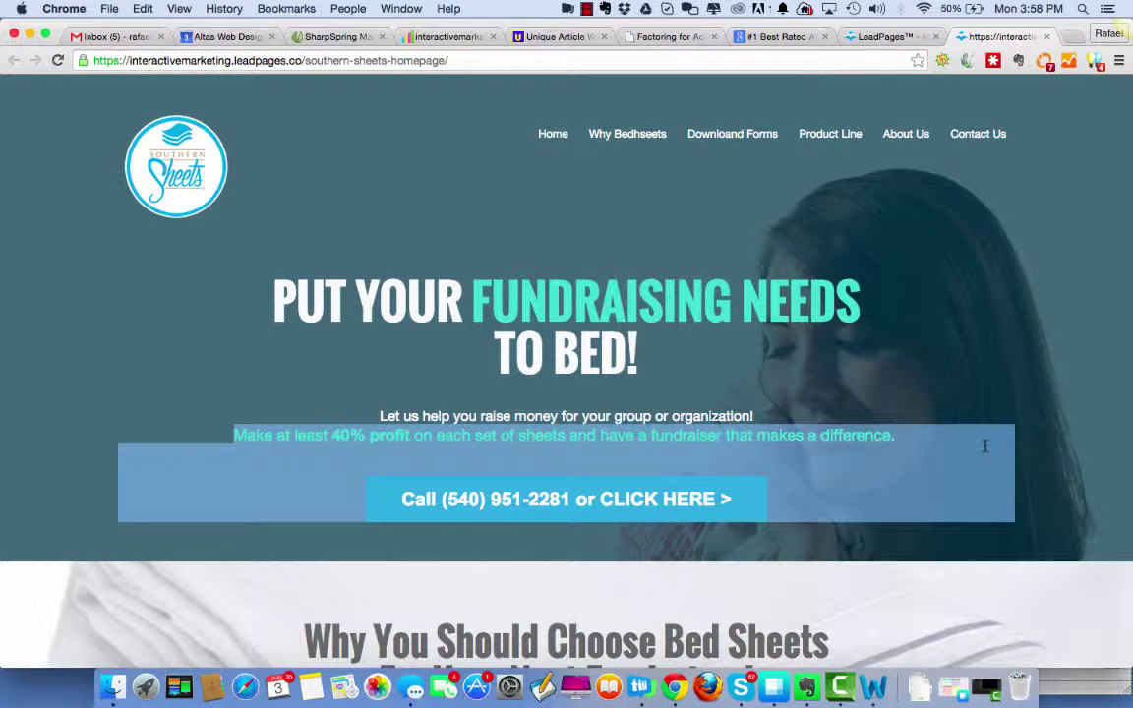
left_click(999, 354)
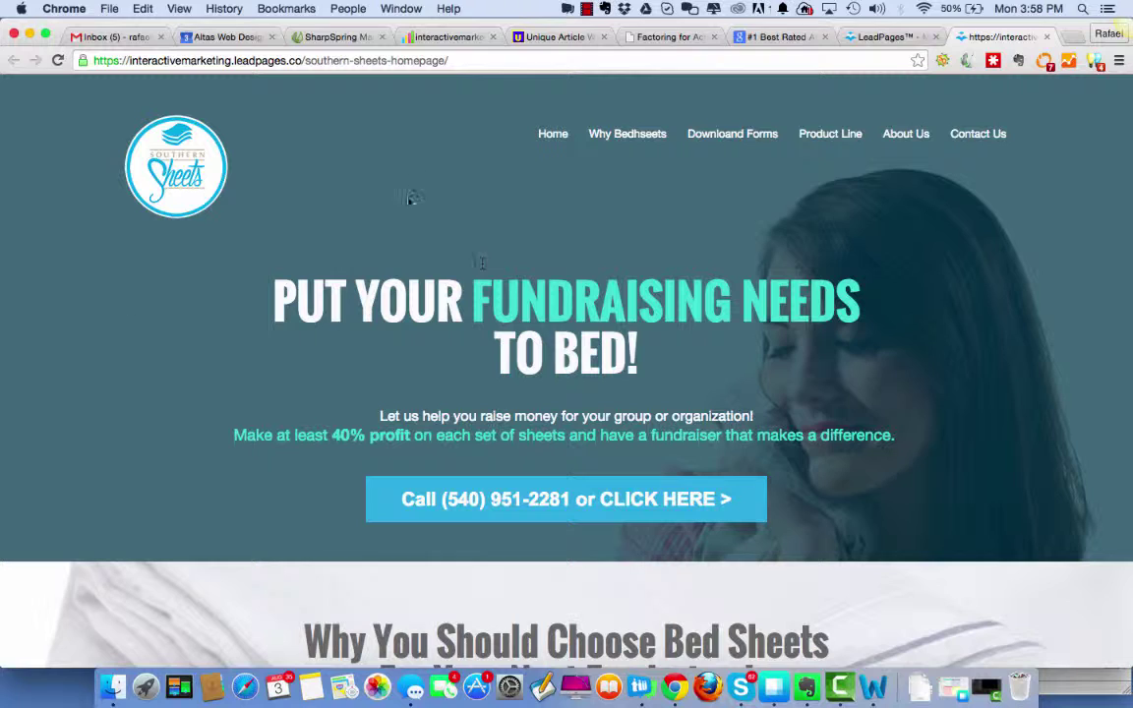
Review the features section, including 'Everyone Wants New Sheets' and 'Top Quality for a Low Price'.
scroll(914, 383, "down", 5)
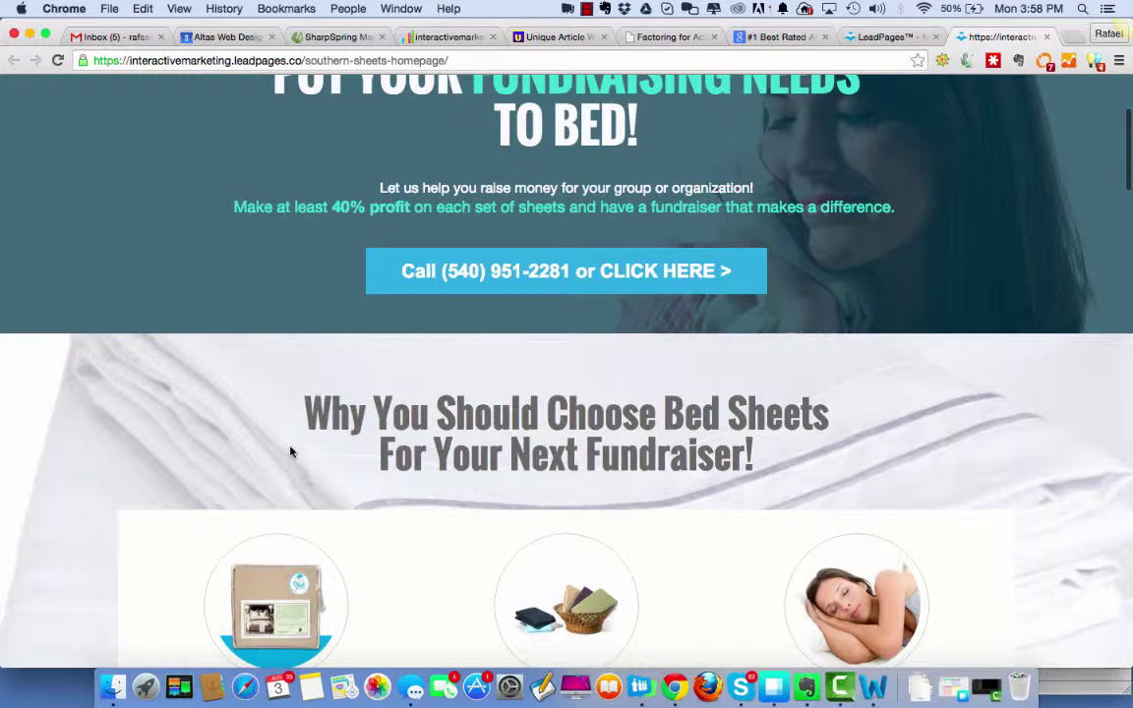
left_click_drag(308, 403, 777, 458)
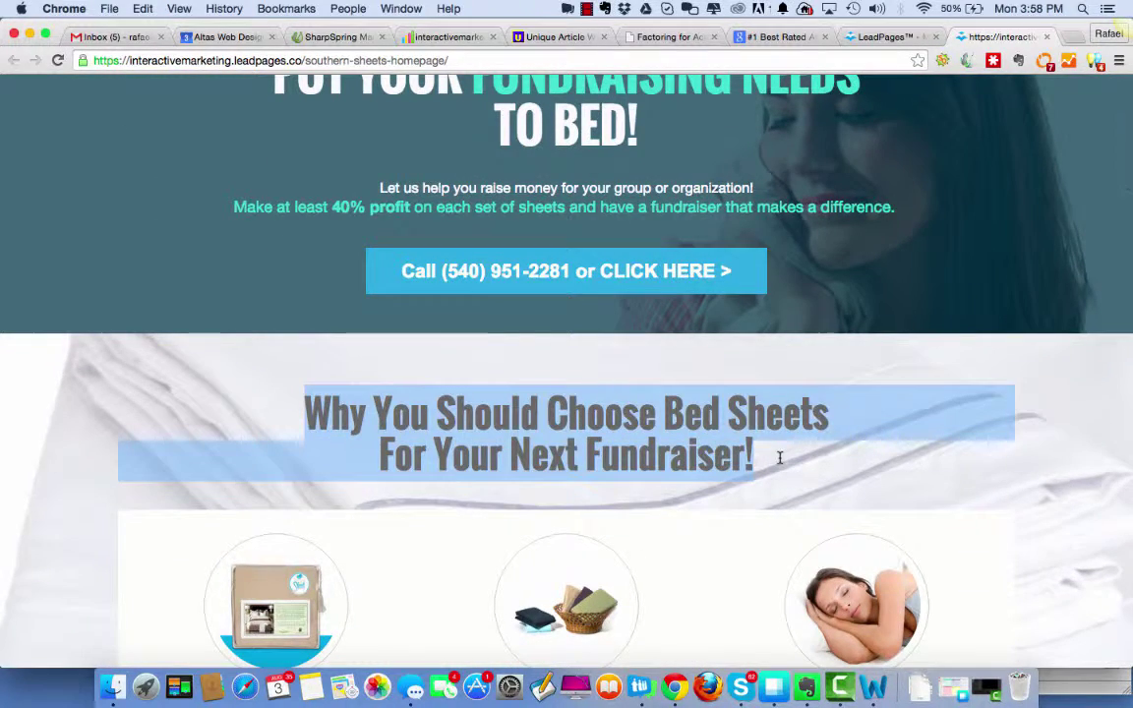
scroll(779, 461, "down", 4)
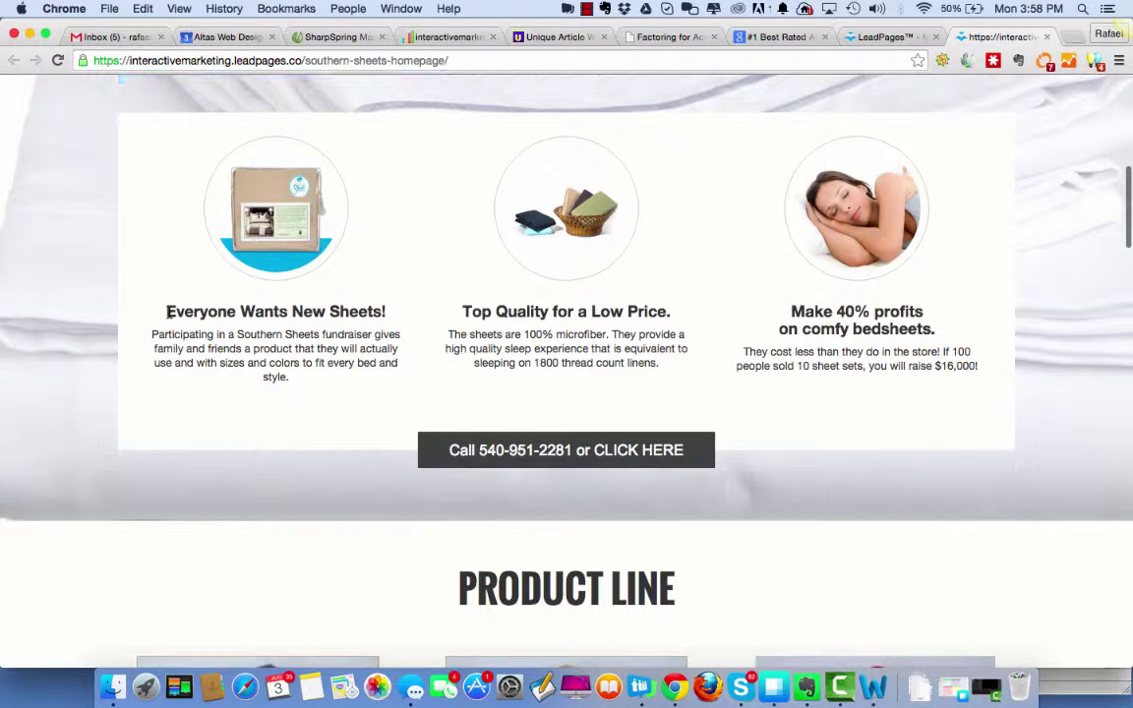
left_click_drag(157, 305, 382, 312)
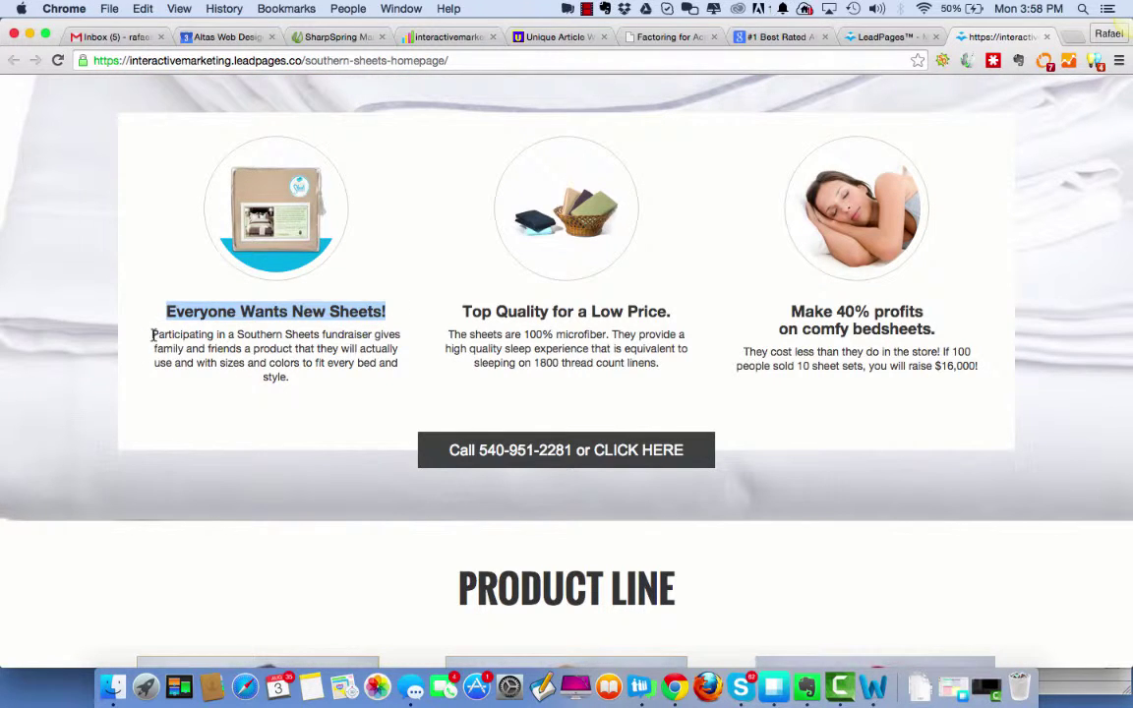
left_click_drag(152, 334, 321, 371)
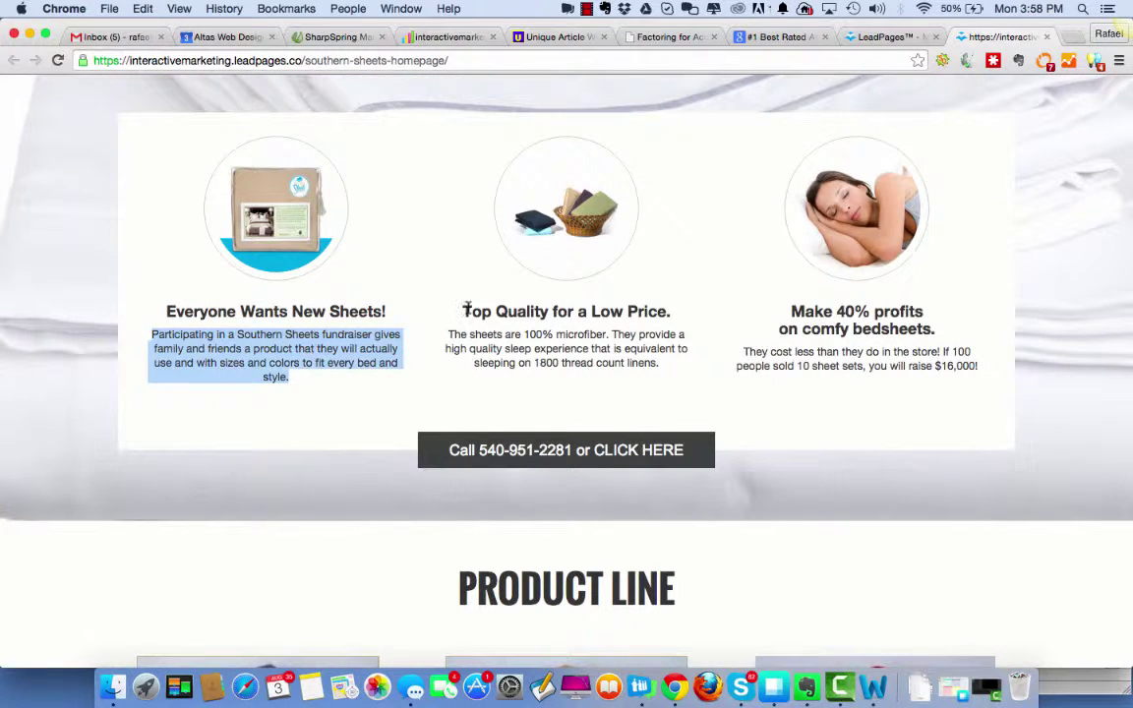
left_click_drag(464, 311, 635, 310)
scroll(646, 358, "up", 10)
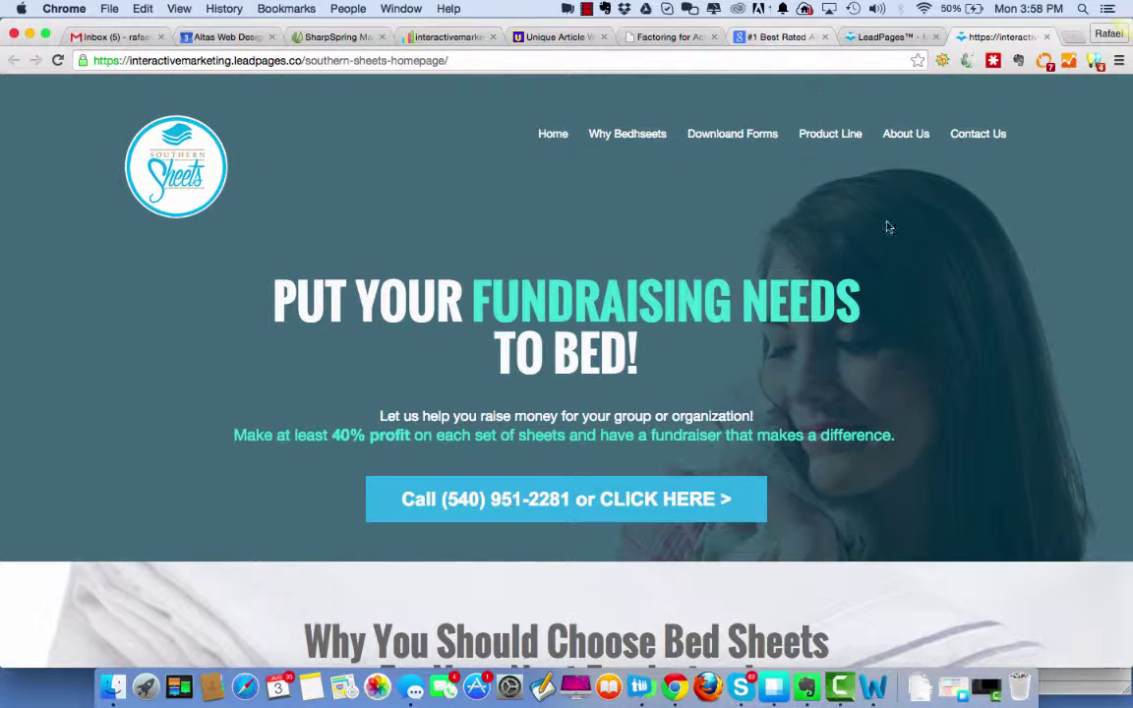
left_click(882, 693)
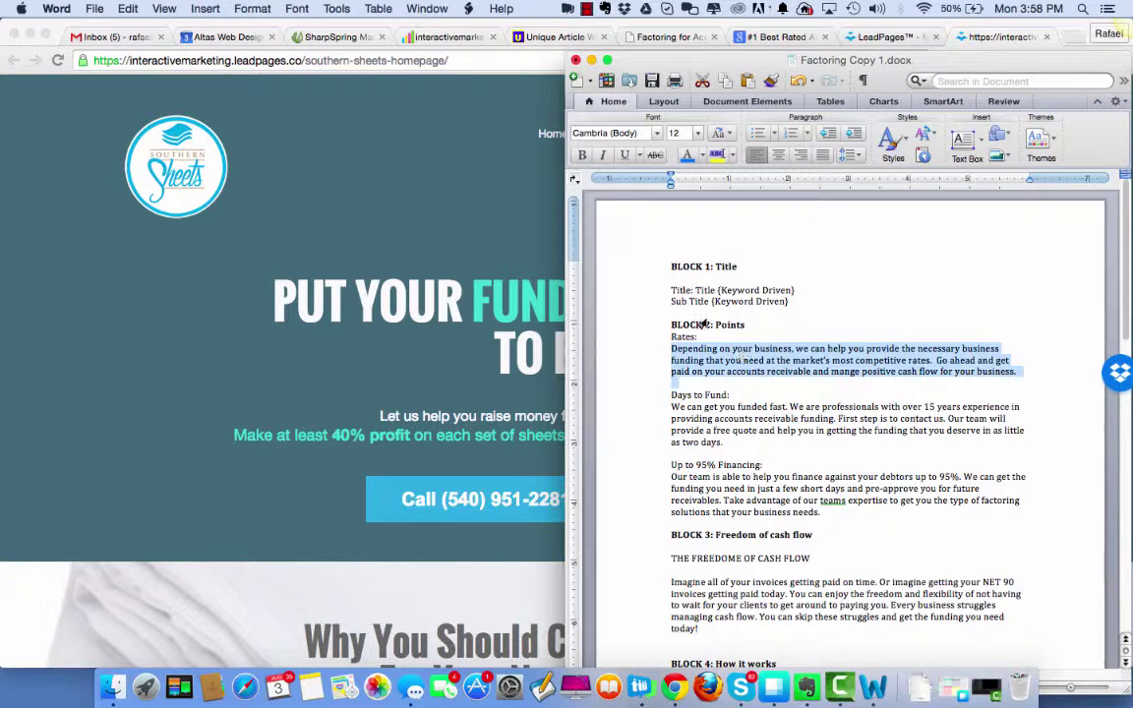
Glance at the Alpharetta and receivable factoring sites, then return to the top of the Southern Sheets page.
left_click(772, 37)
left_click(772, 36)
scroll(912, 436, "up", 10)
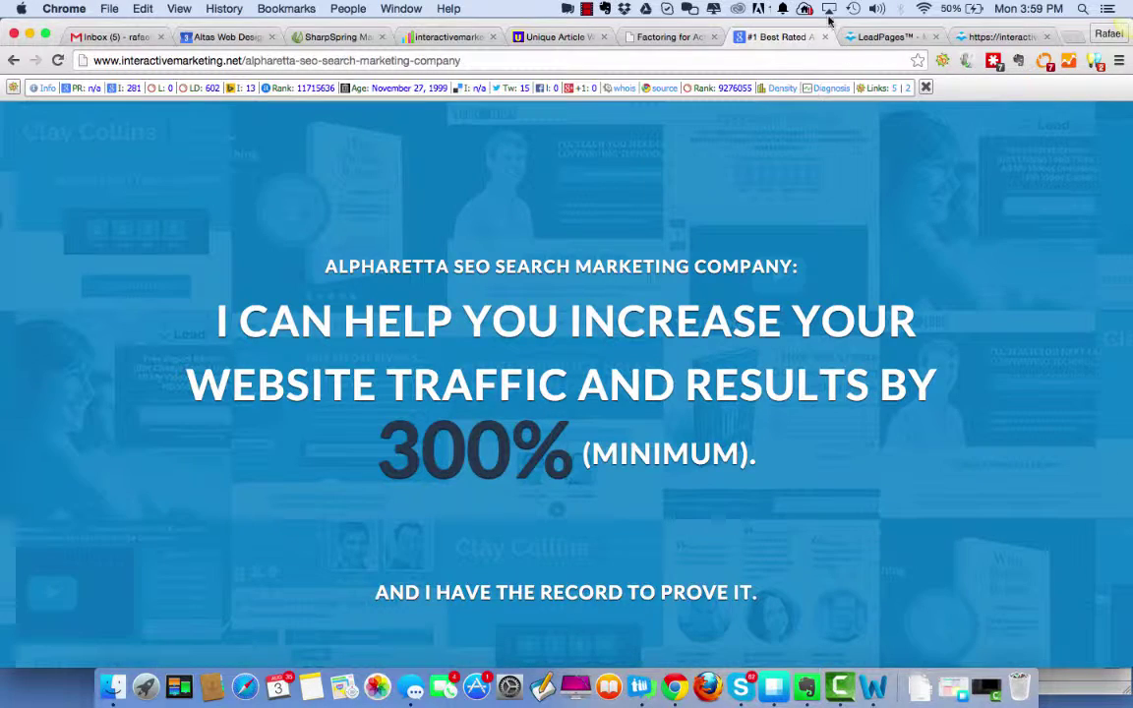
left_click(676, 36)
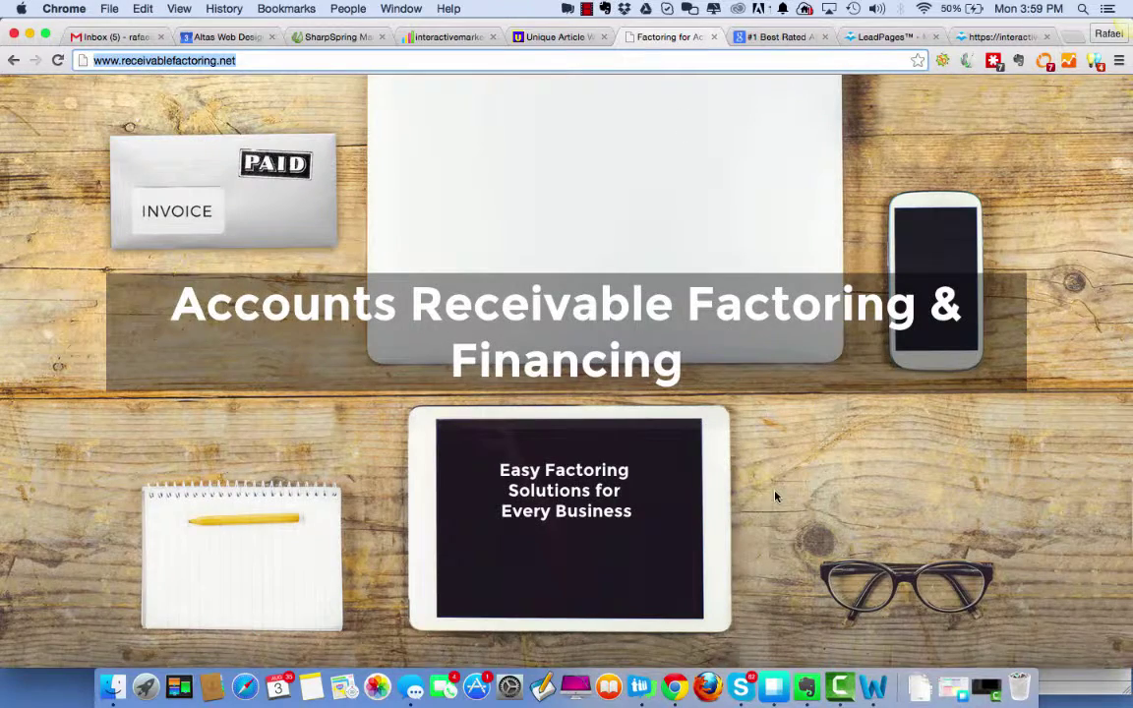
scroll(737, 433, "down", 10)
scroll(780, 420, "down", 5)
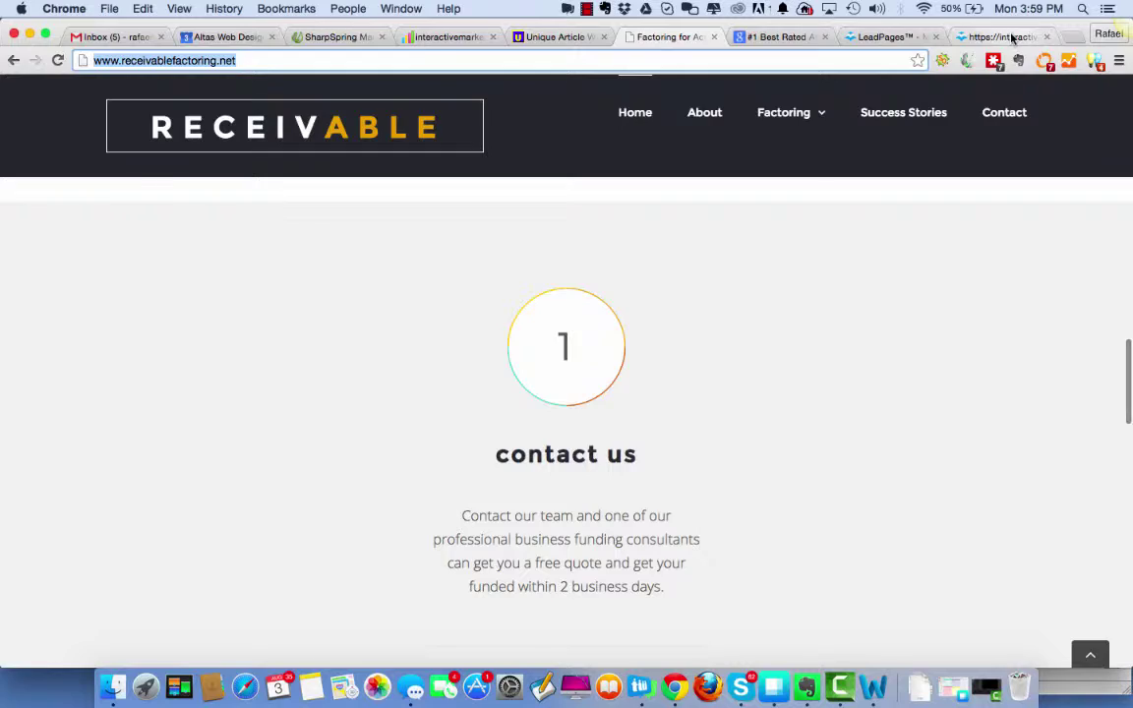
left_click(1005, 38)
scroll(930, 534, "down", 12)
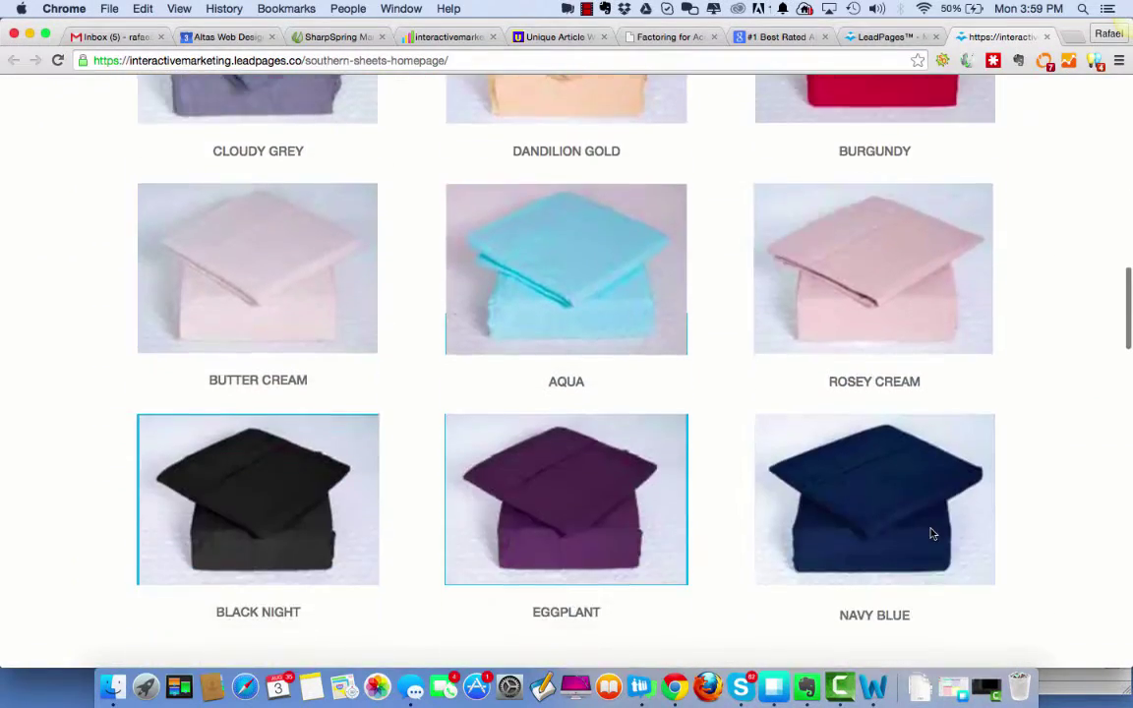
scroll(931, 534, "up", 7)
scroll(930, 534, "up", 6)
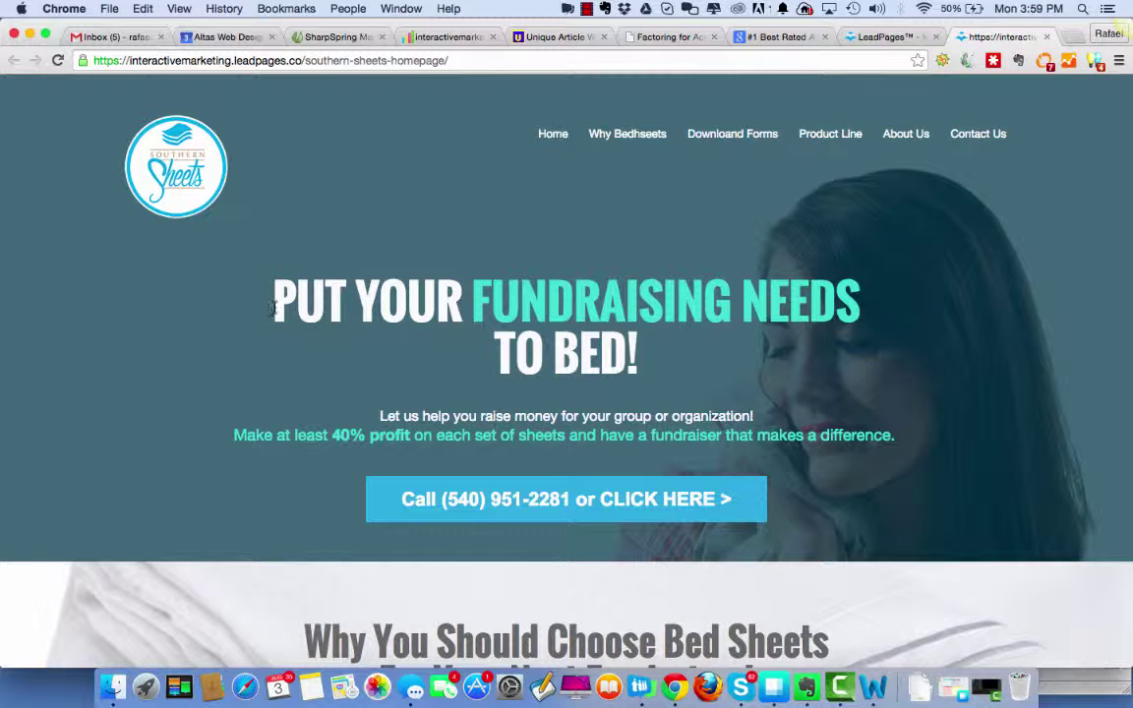
Highlight the 'PUT YOUR FUNDRAISING NEEDS TO BED!' hero heading and the 'Everyone Wants New Sheets' heading and text.
left_click_drag(277, 305, 614, 340)
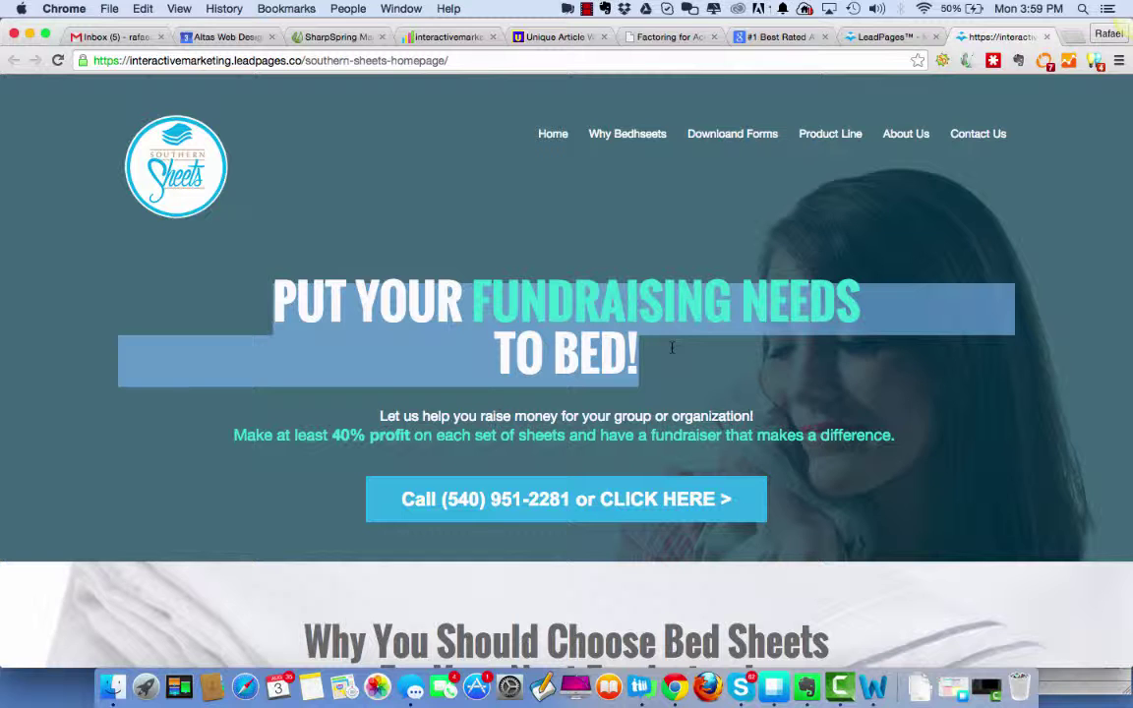
left_click(671, 347)
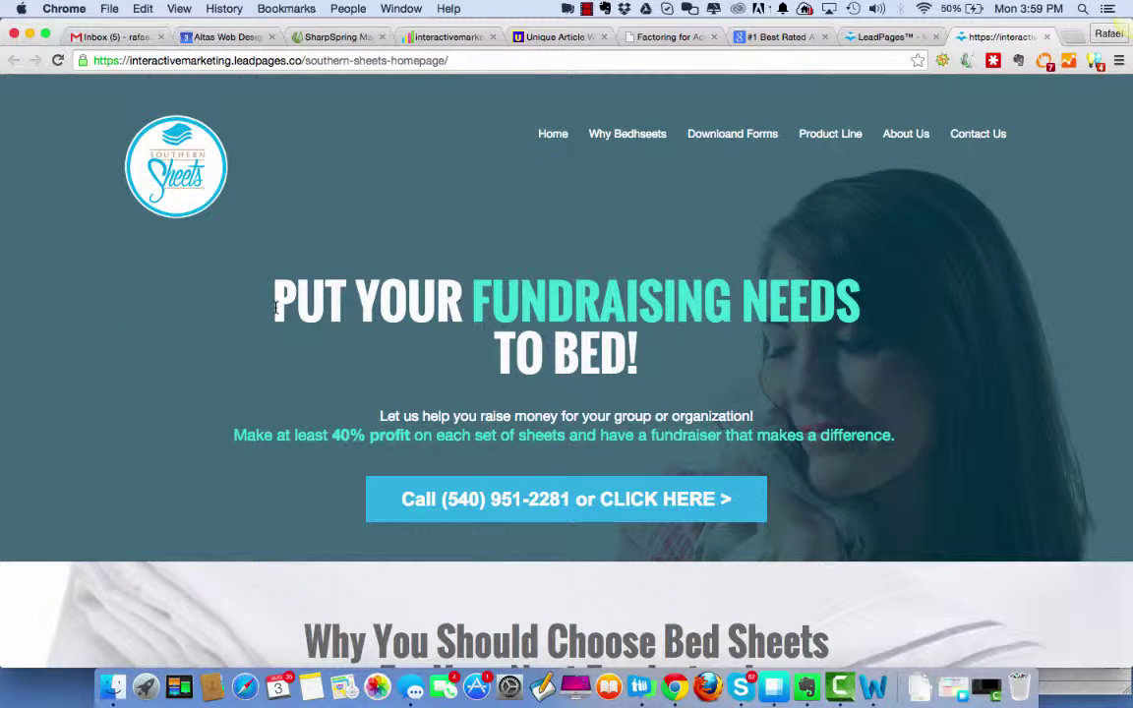
scroll(511, 395, "down", 10)
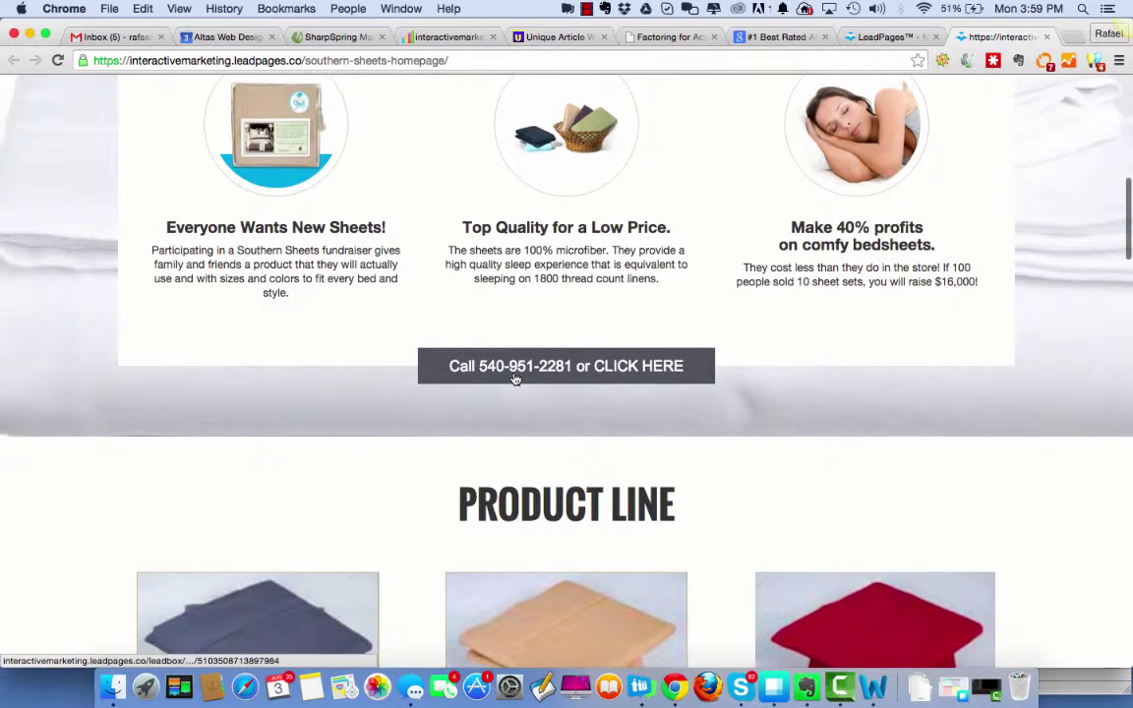
left_click_drag(159, 226, 393, 228)
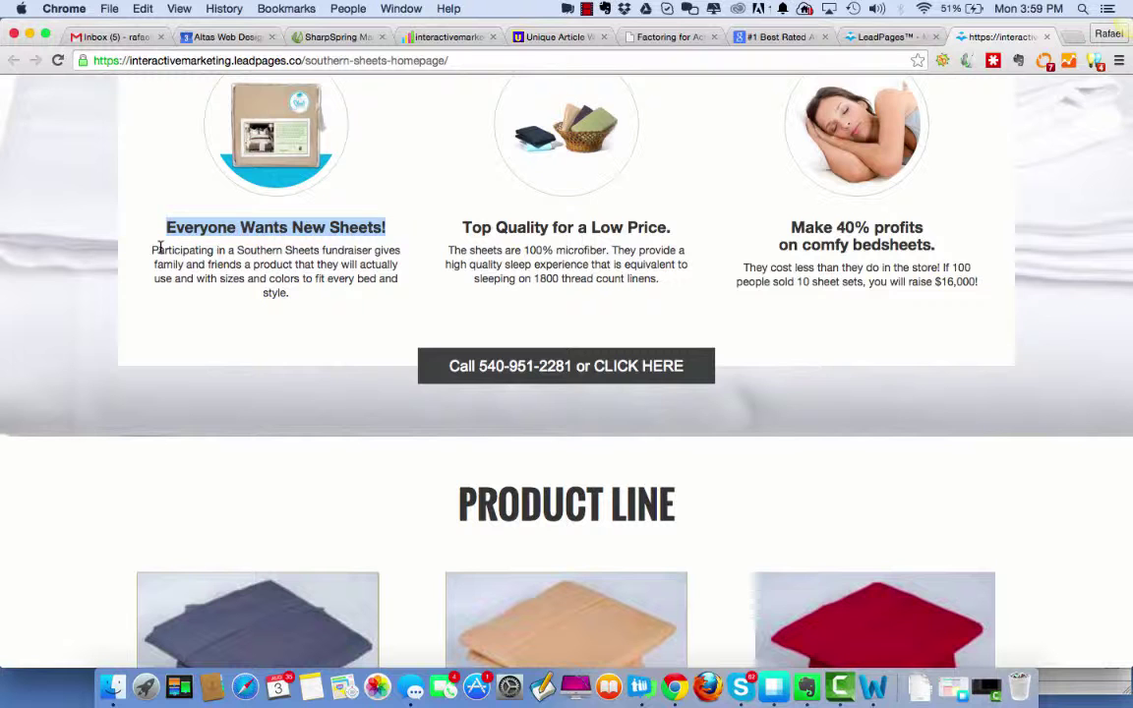
left_click_drag(151, 251, 367, 296)
Continue past the product line, highlighting the Downloads and Contact text, down to About Us.
scroll(843, 408, "down", 3)
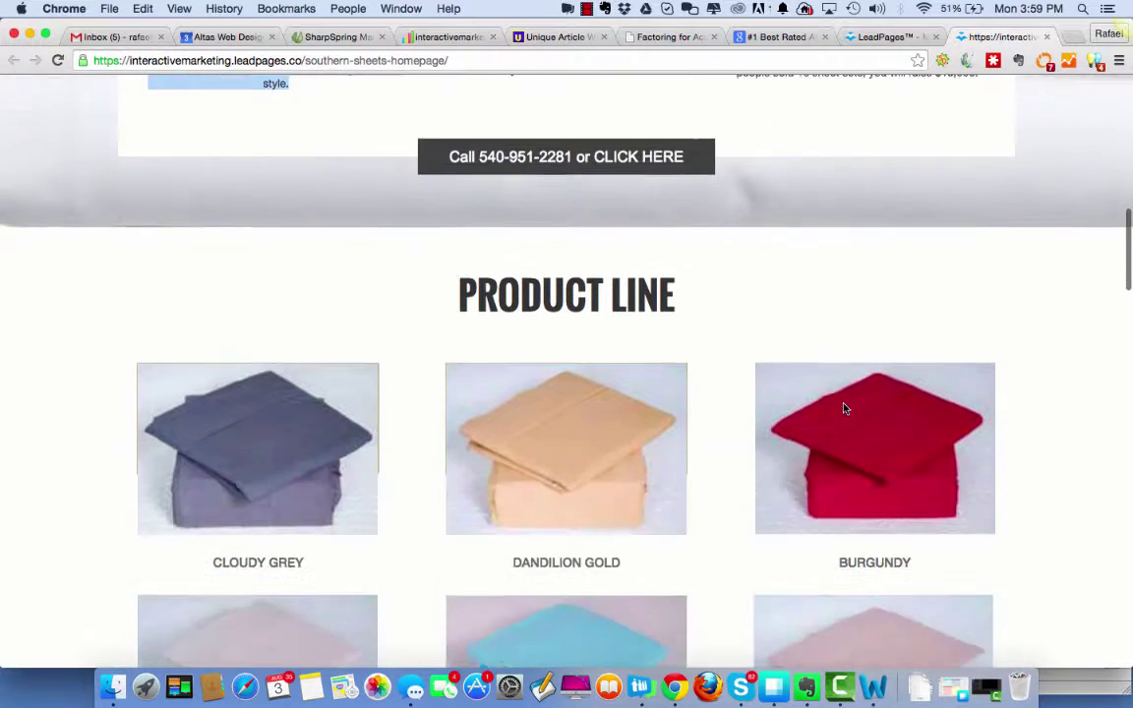
left_click_drag(458, 295, 726, 278)
scroll(729, 286, "down", 5)
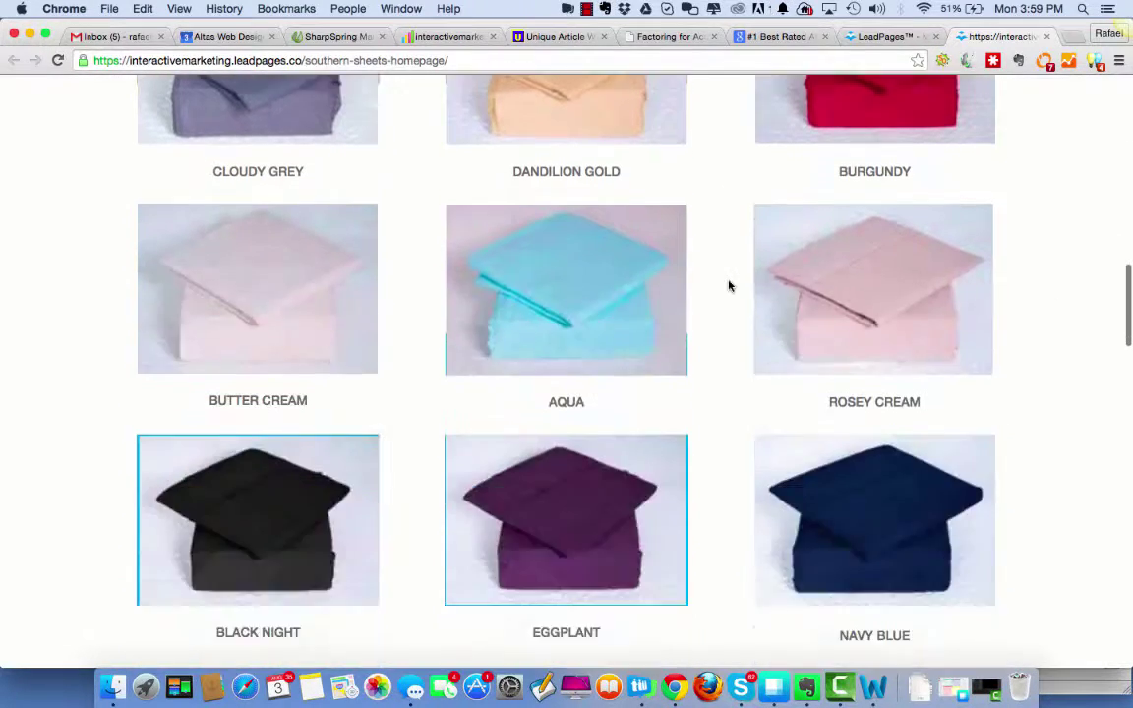
scroll(729, 286, "down", 7)
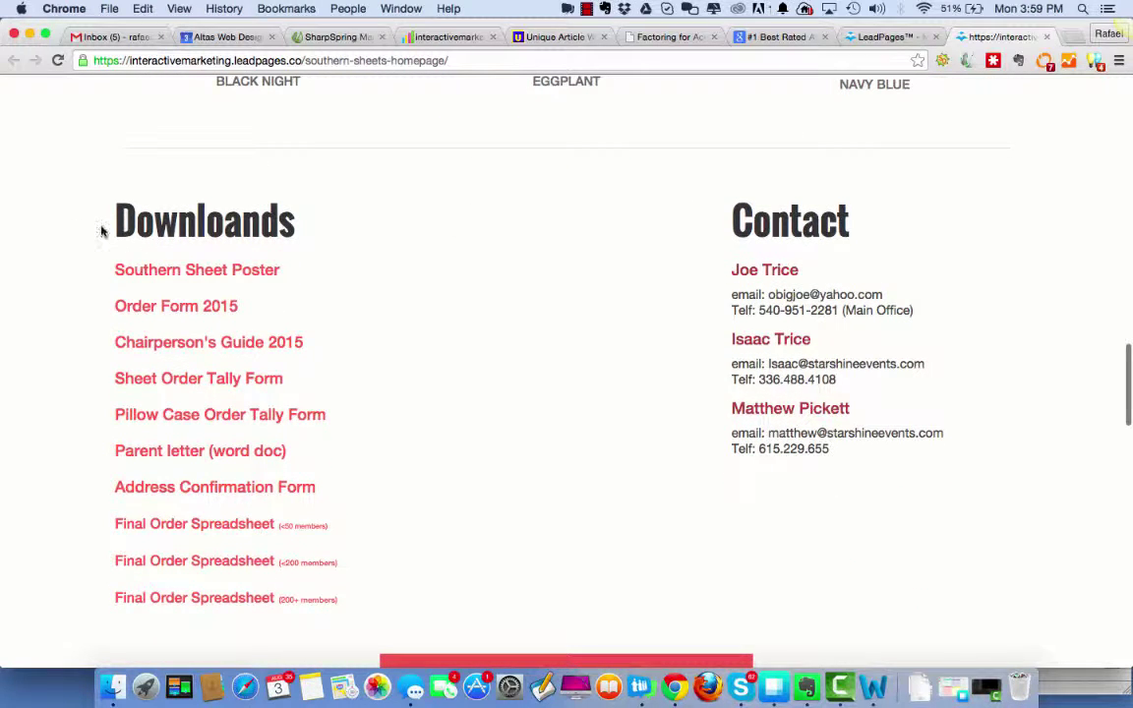
left_click_drag(102, 227, 1013, 501)
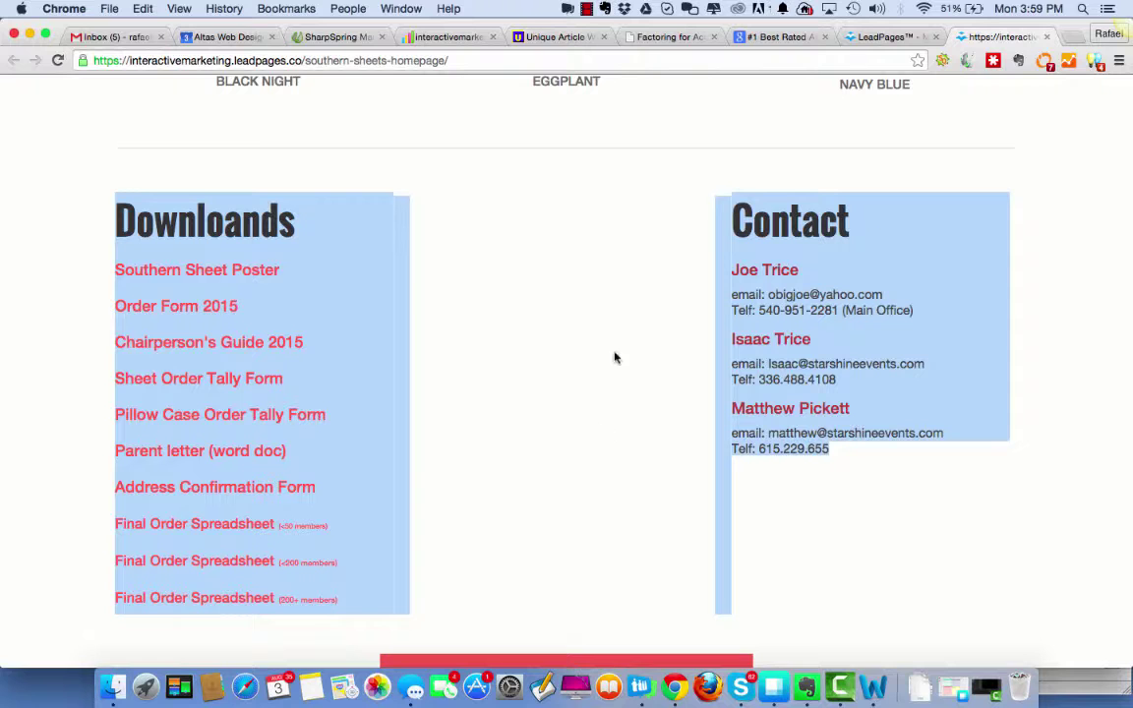
scroll(904, 510, "down", 9)
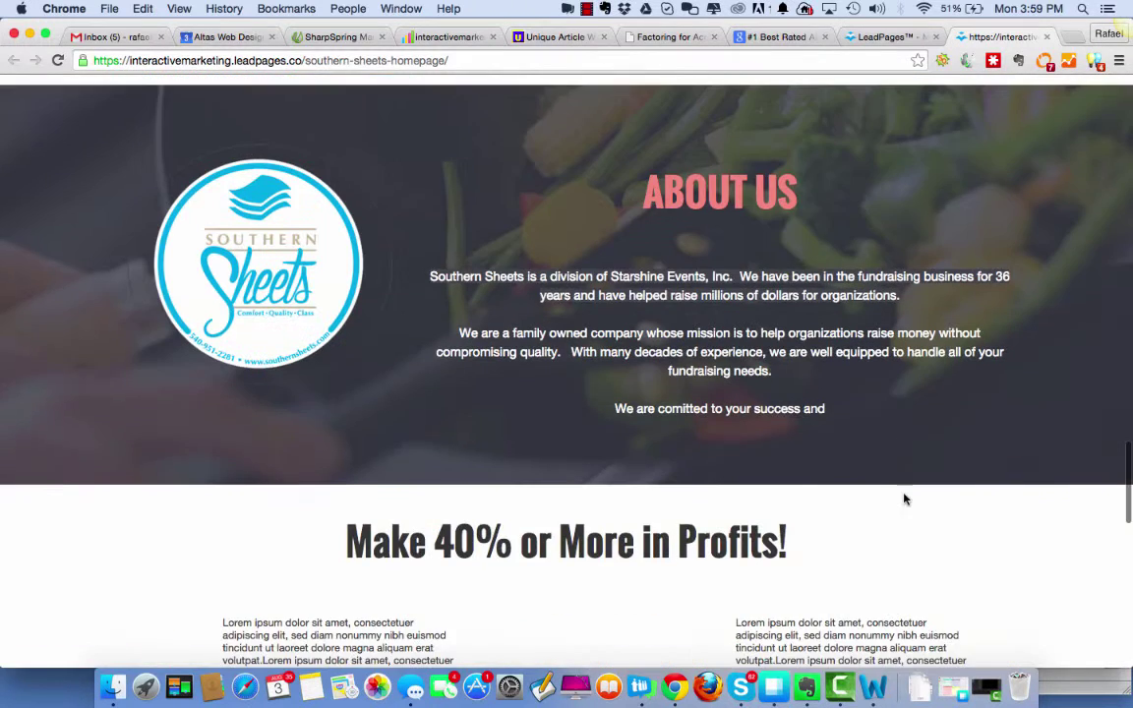
double_click(644, 206)
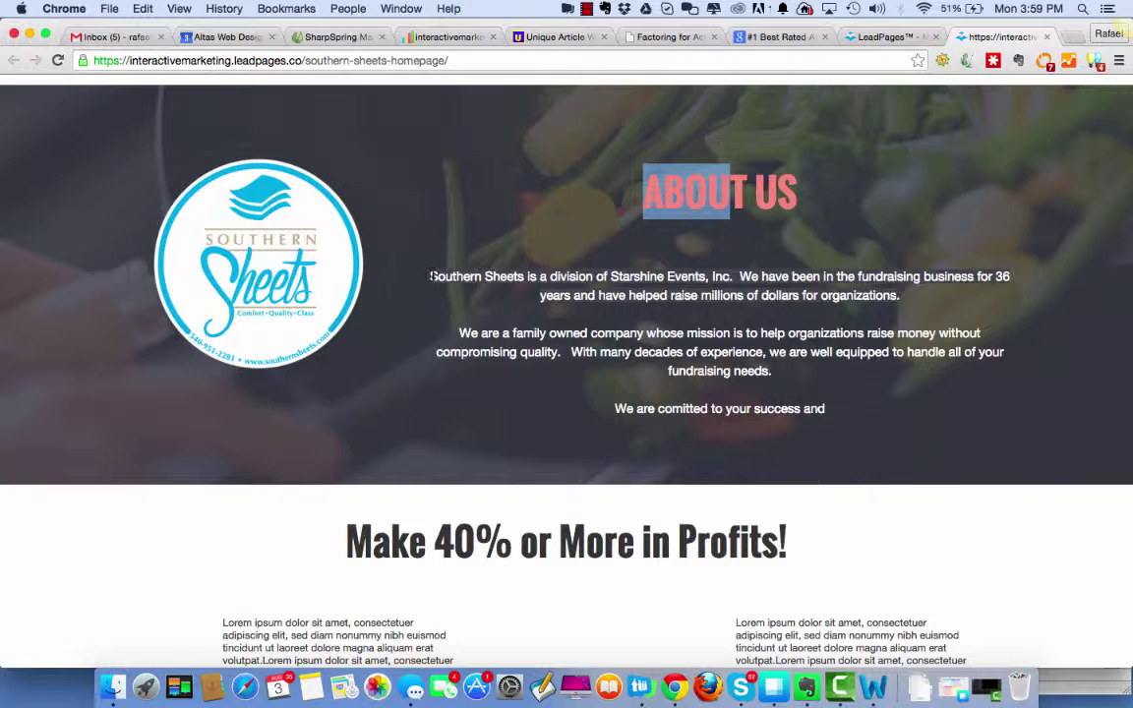
left_click_drag(392, 263, 853, 303)
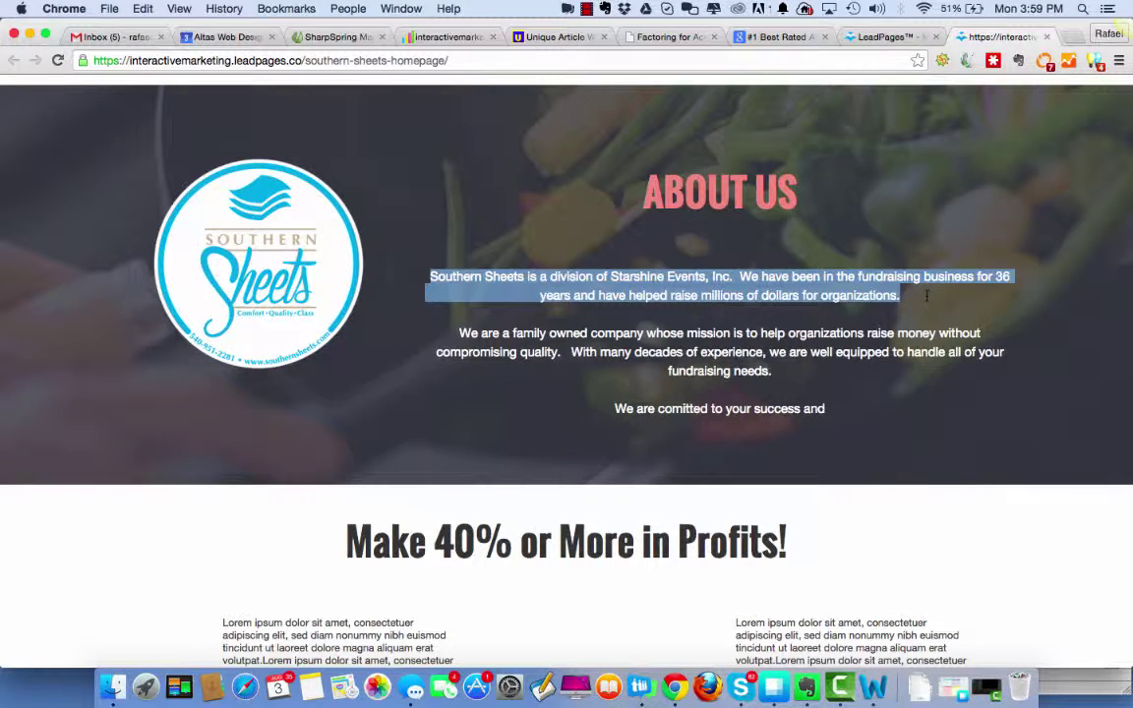
left_click_drag(457, 332, 776, 371)
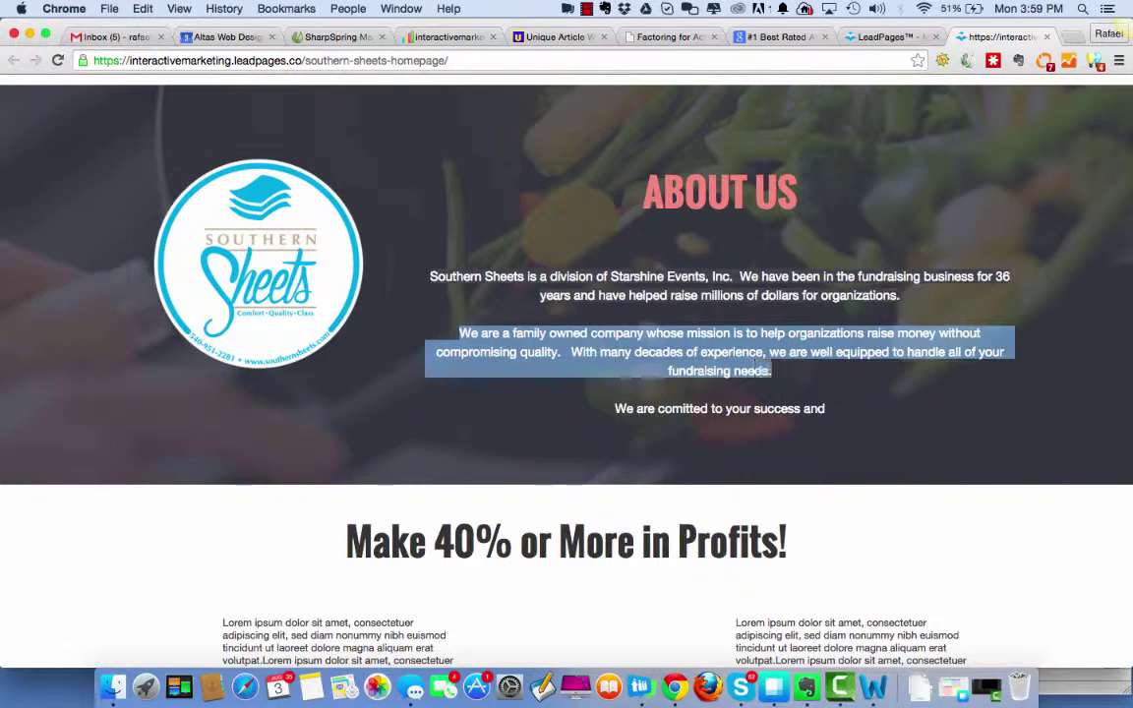
left_click_drag(615, 408, 825, 409)
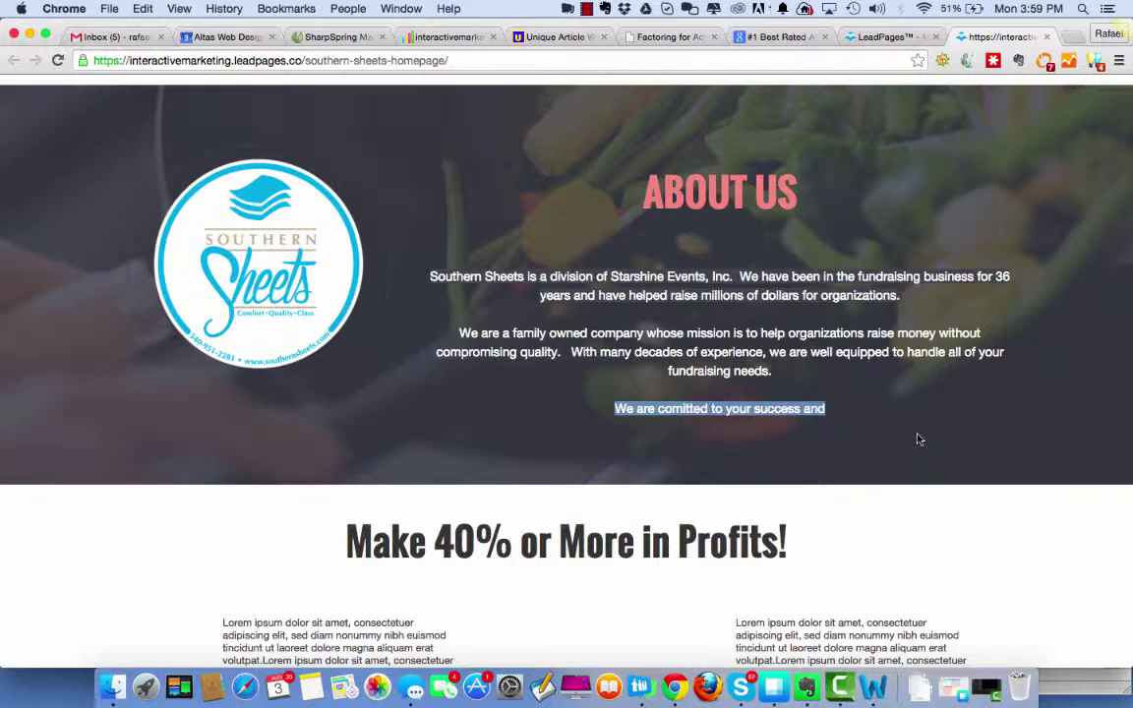
scroll(918, 438, "down", 15)
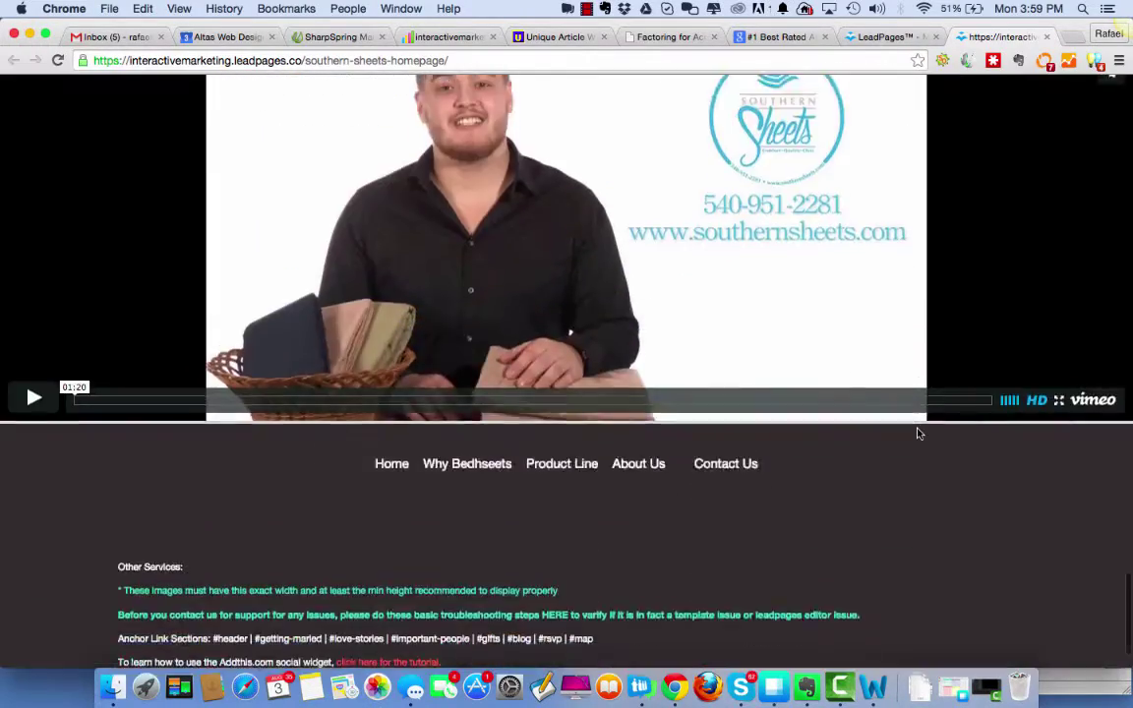
scroll(918, 433, "up", 10)
scroll(917, 433, "down", 9)
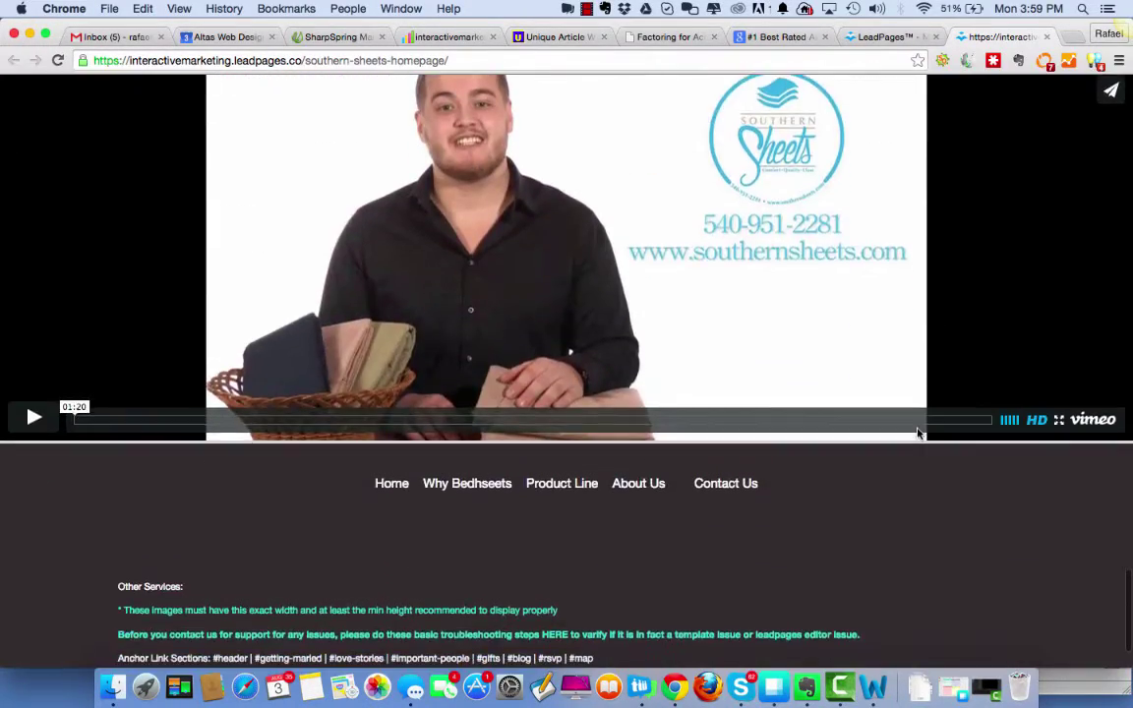
scroll(917, 434, "up", 3)
scroll(917, 433, "up", 5)
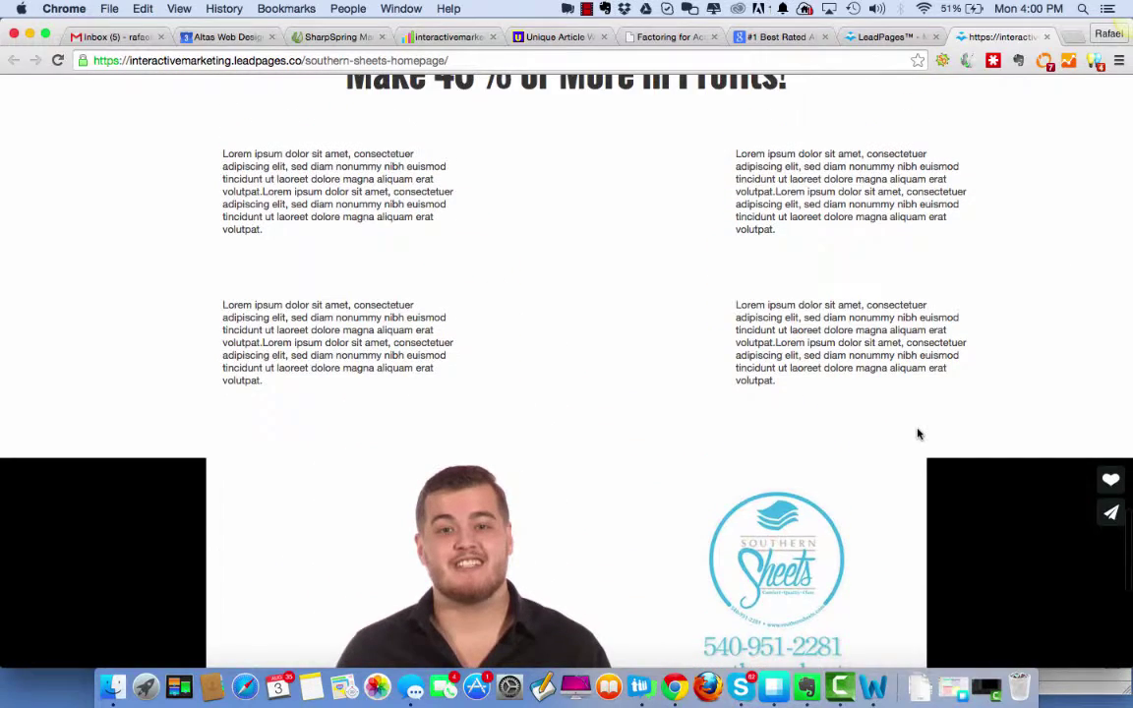
scroll(917, 433, "down", 3)
scroll(917, 433, "up", 6)
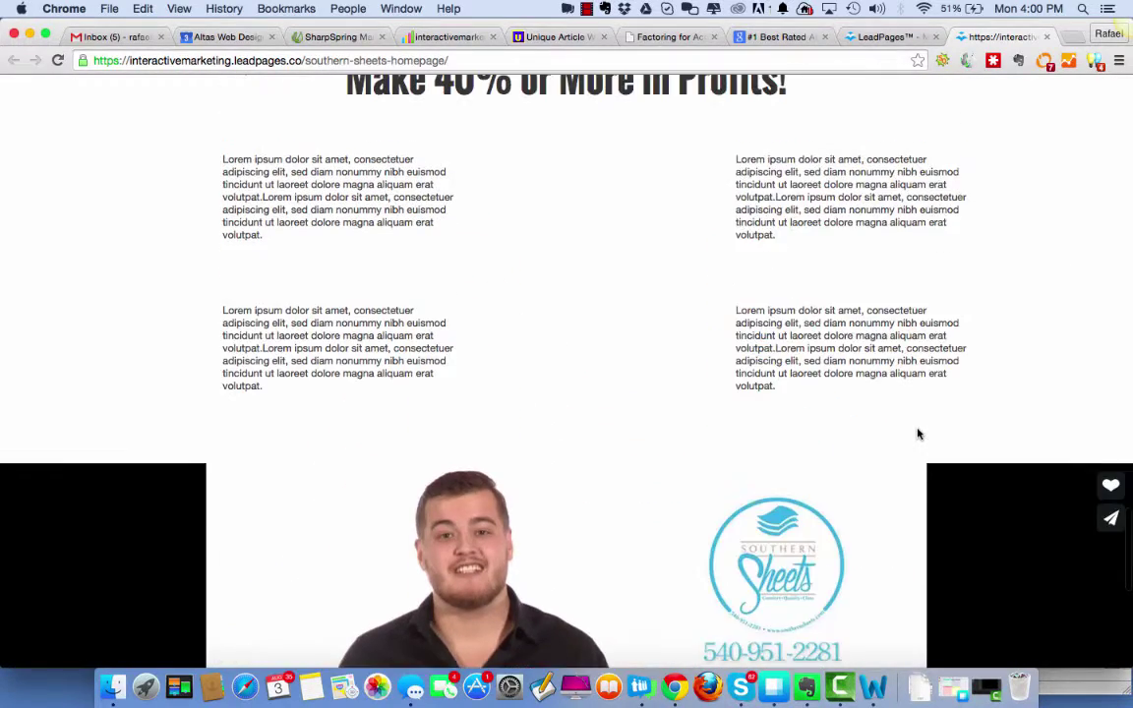
scroll(917, 433, "down", 3)
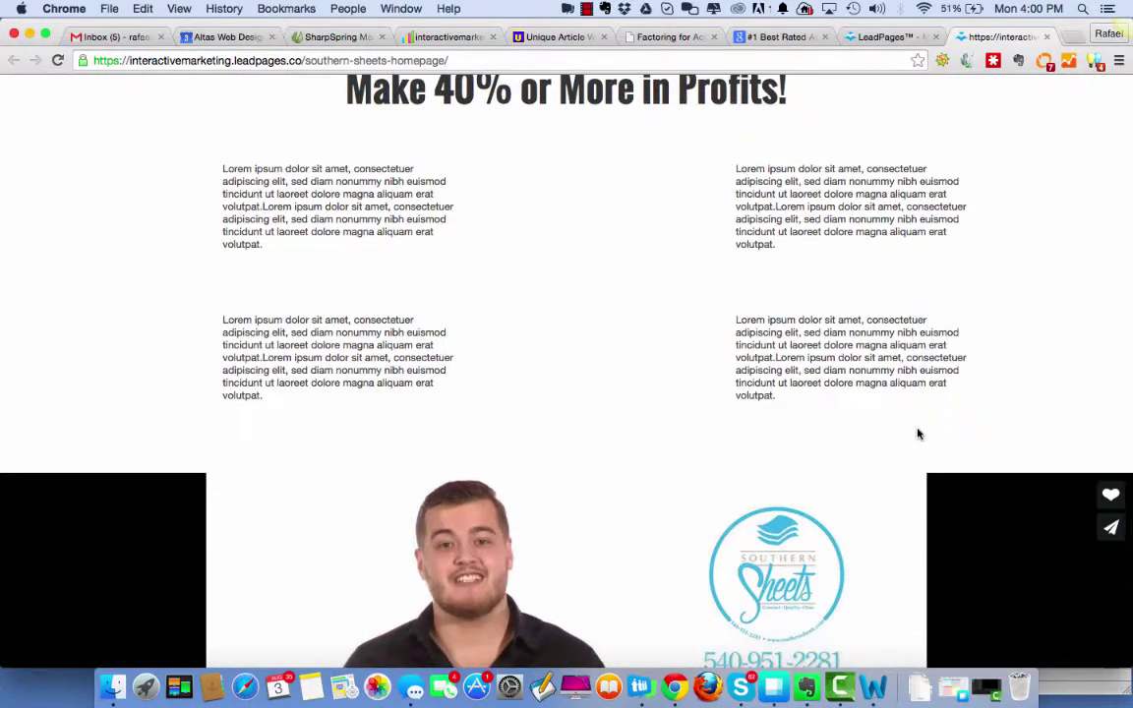
scroll(576, 233, "up", 2)
scroll(576, 233, "down", 12)
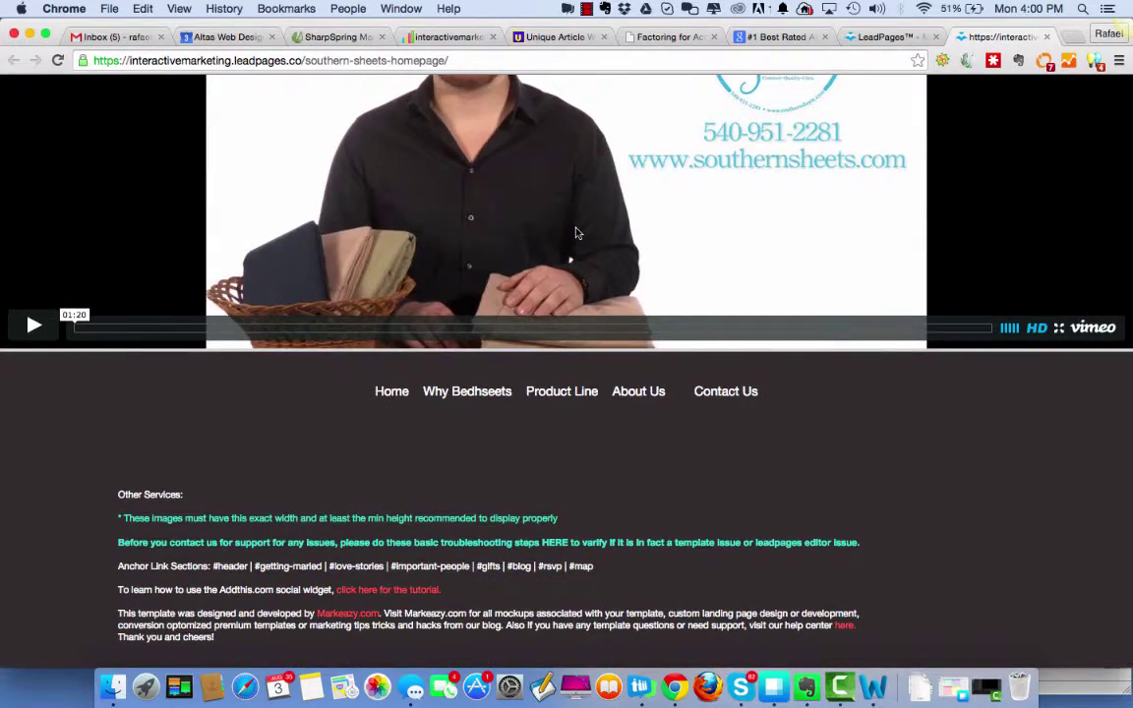
scroll(577, 233, "up", 10)
scroll(576, 233, "down", 5)
scroll(576, 233, "up", 2)
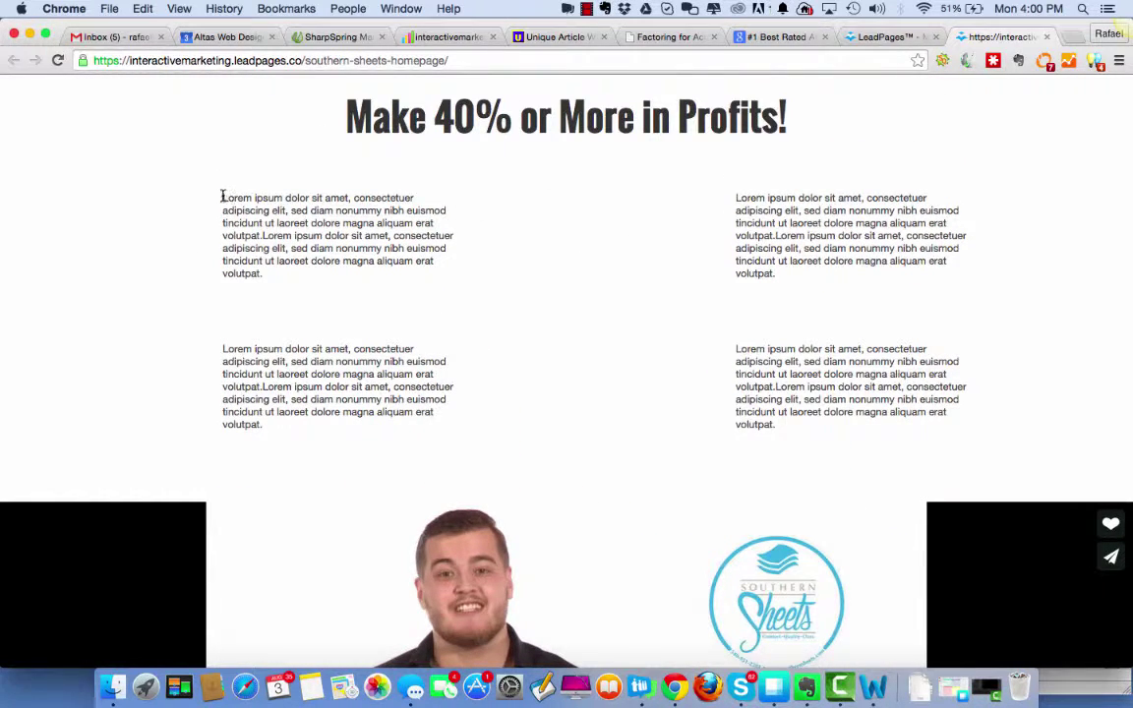
left_click_drag(222, 196, 987, 442)
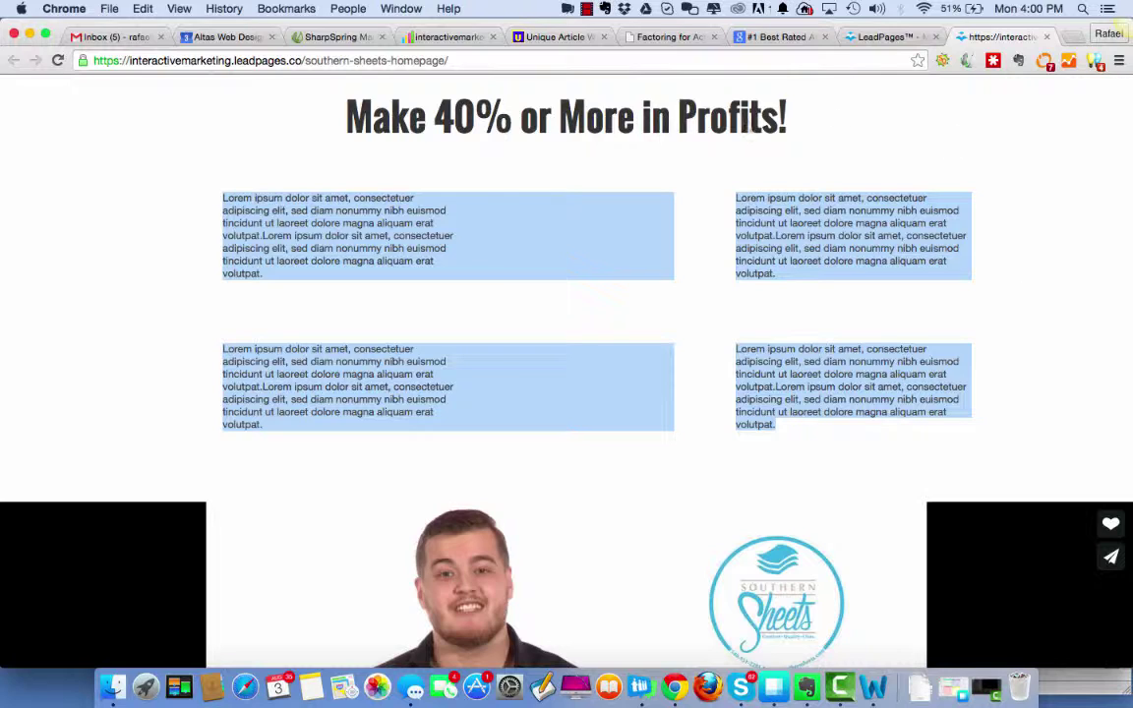
Return to the LeadPages dashboard, dismiss the Publish Options, and edit the Southern Sheets Homepage.
left_click(875, 36)
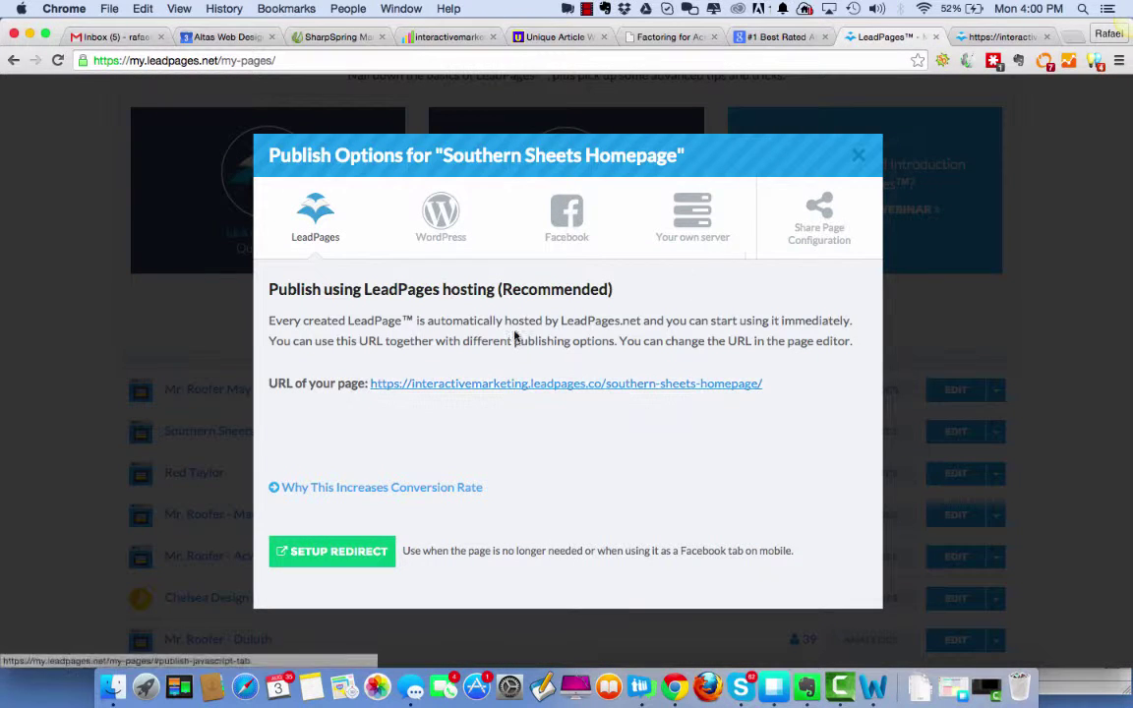
left_click(858, 156)
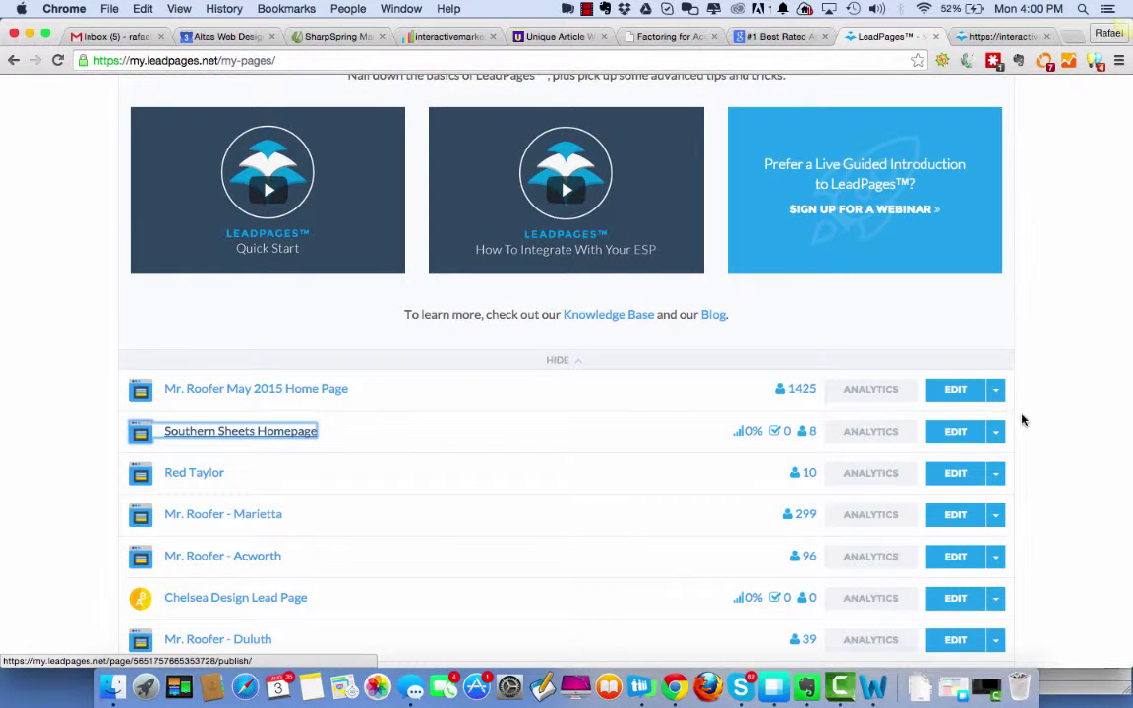
left_click(955, 431)
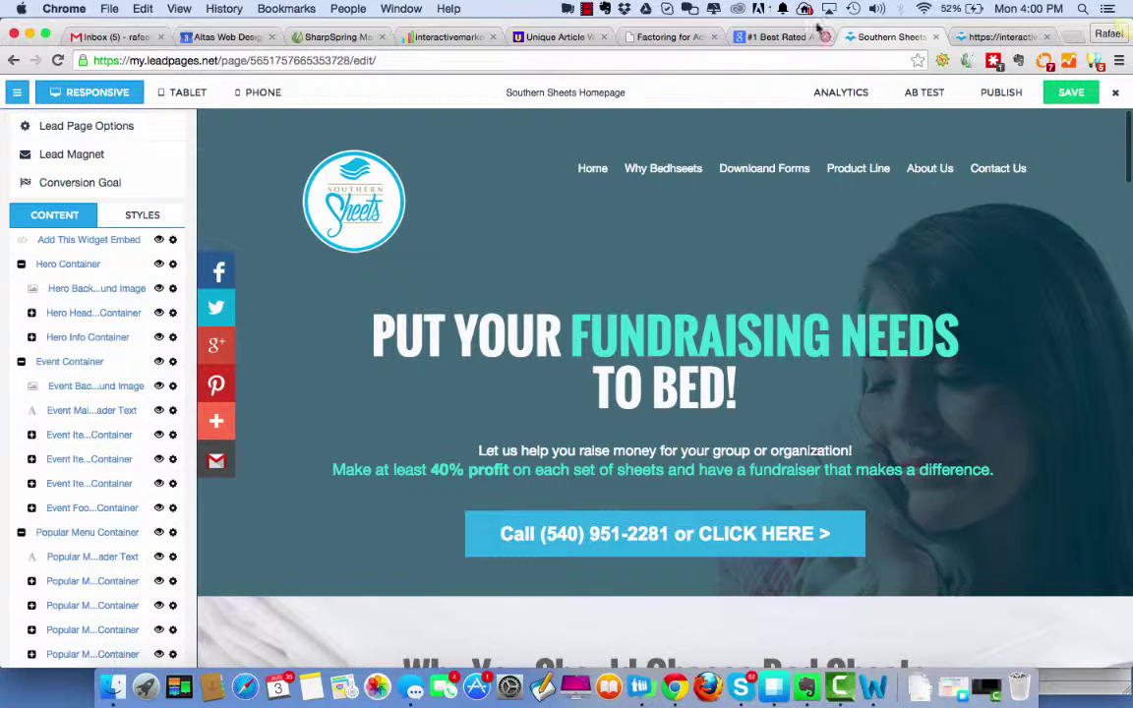
left_click(777, 37)
scroll(793, 346, "down", 15)
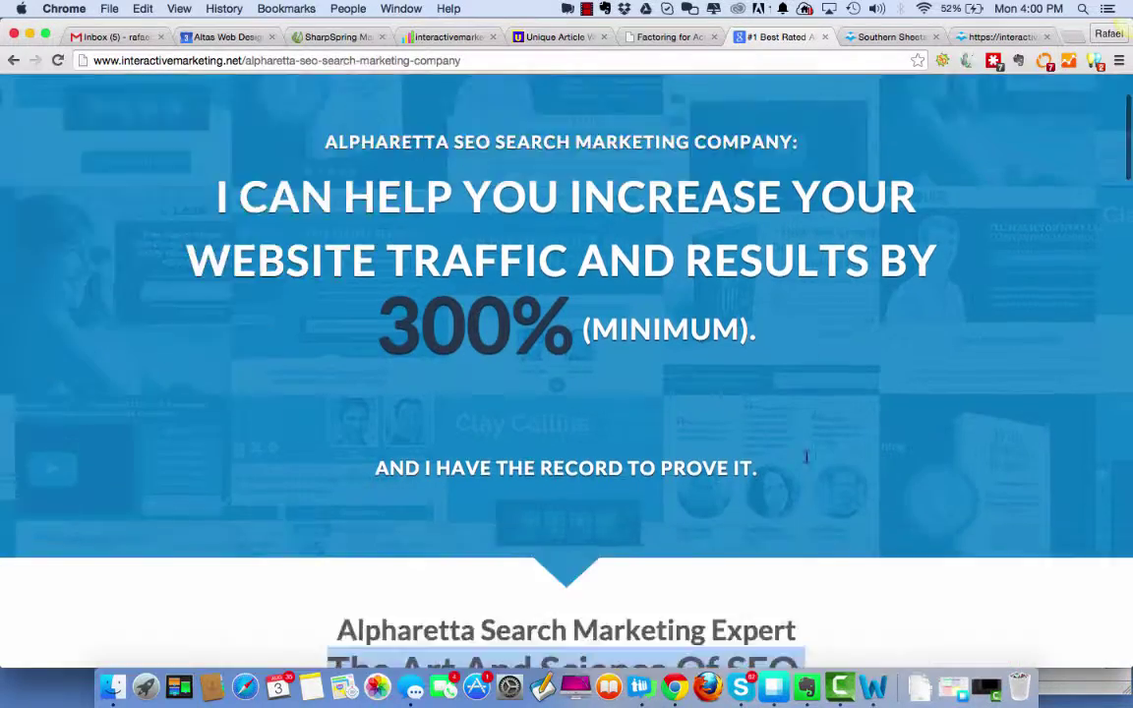
scroll(870, 180, "up", 5)
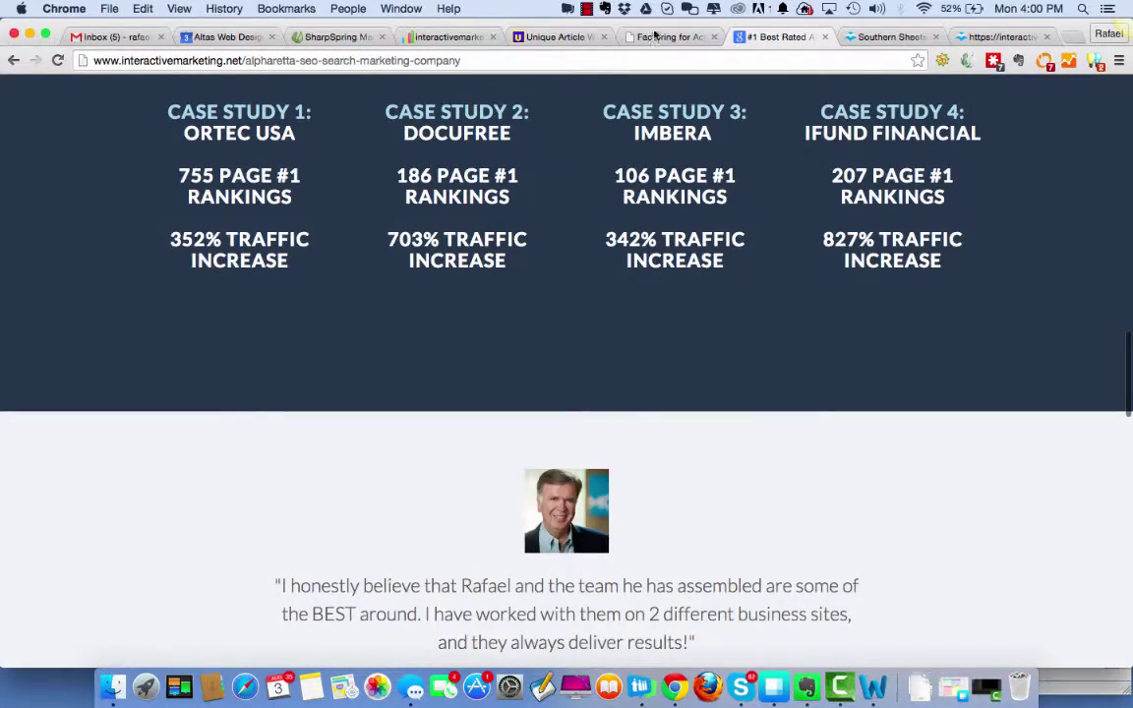
left_click(660, 37)
scroll(787, 408, "up", 3)
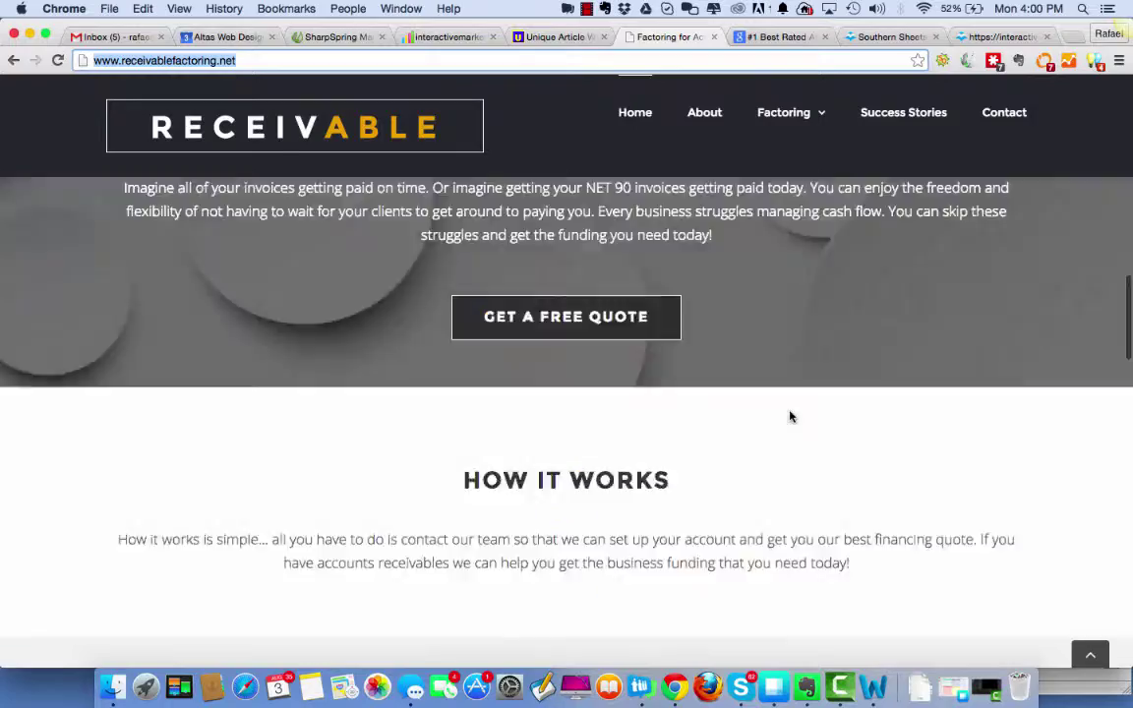
scroll(789, 416, "up", 5)
left_click(804, 37)
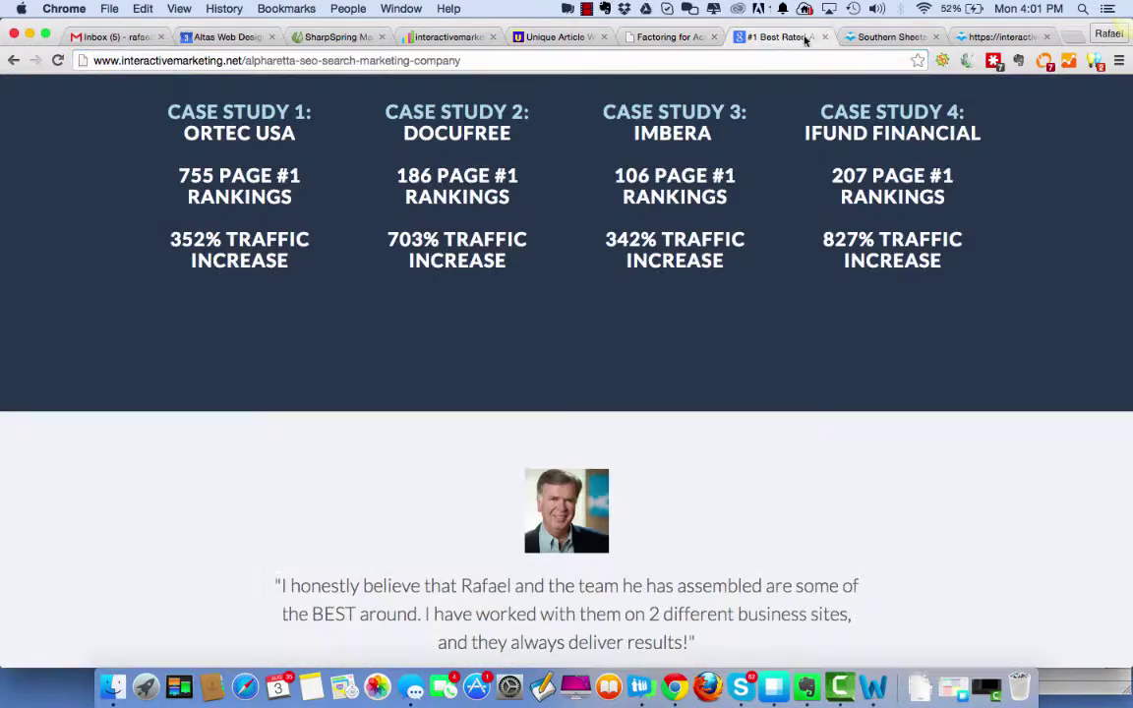
left_click(877, 36)
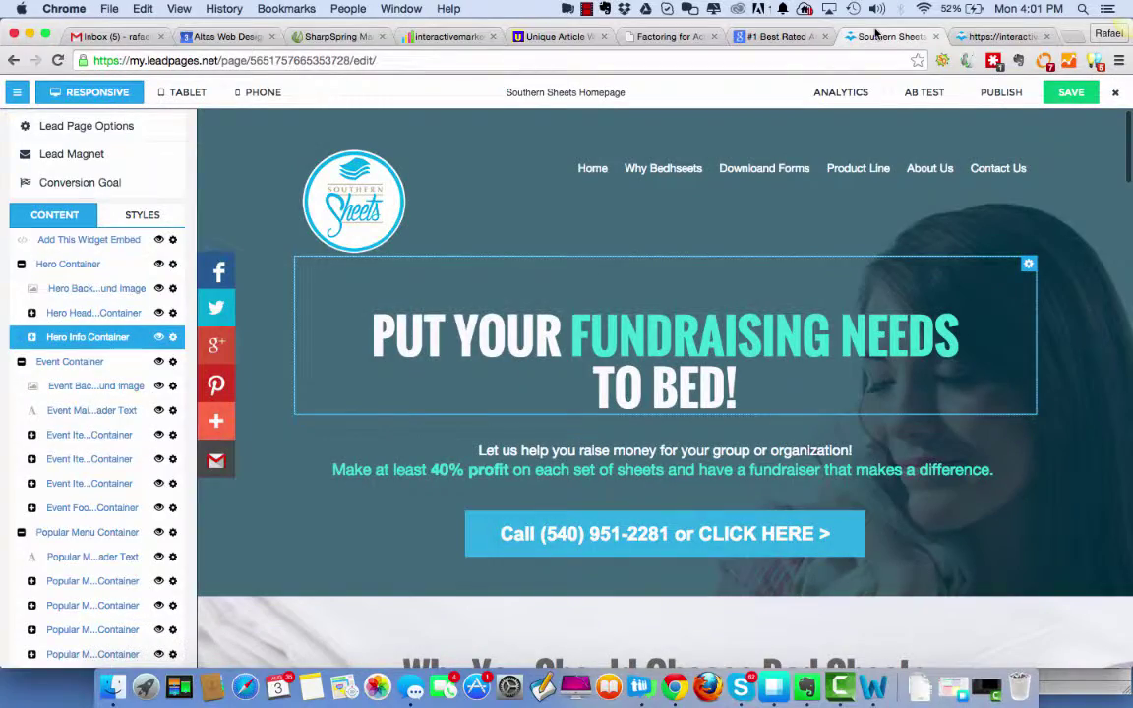
scroll(960, 442, "down", 15)
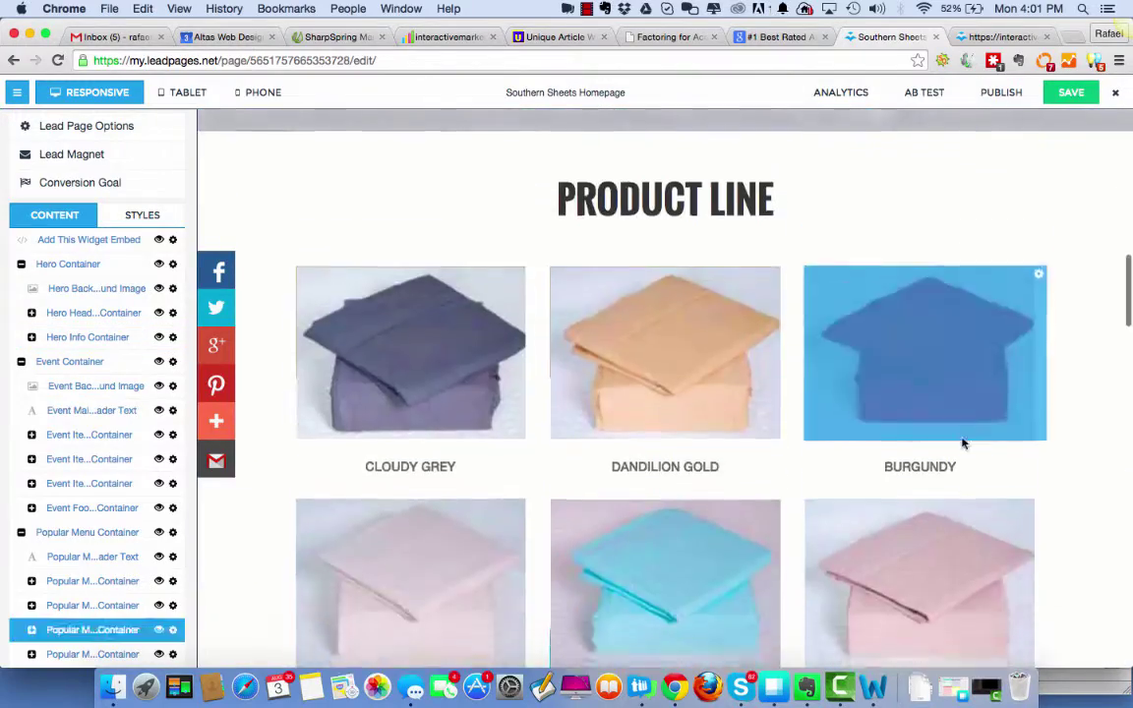
scroll(963, 426, "up", 15)
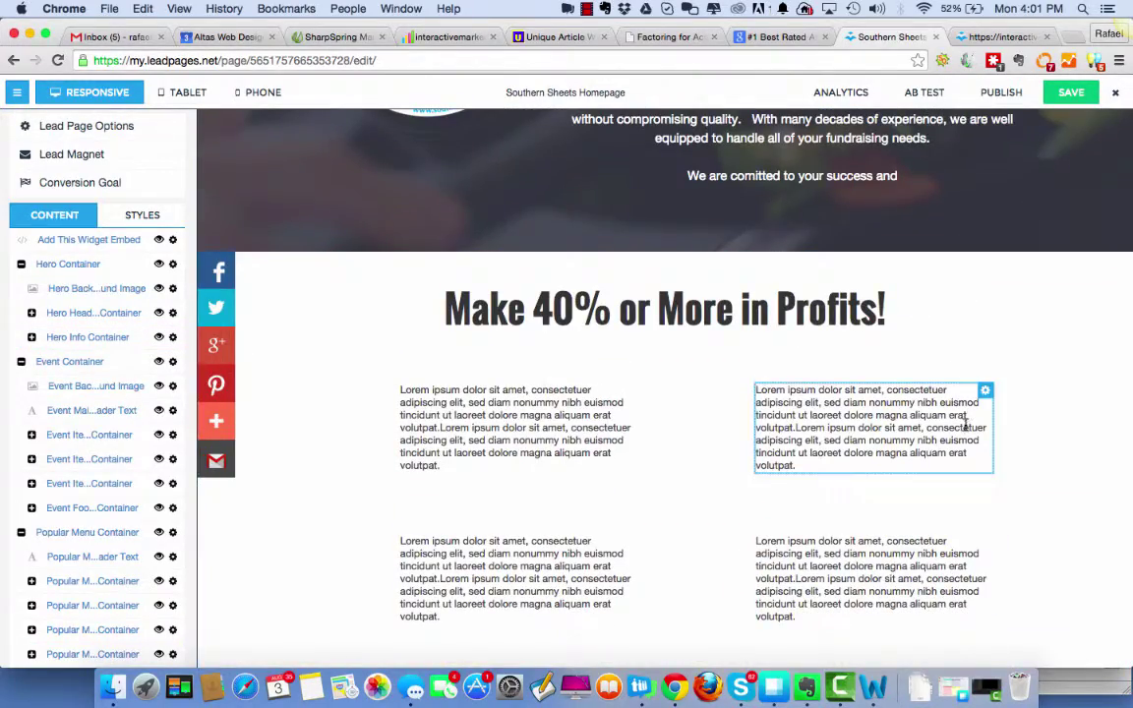
Hide the upper-right, lower-right, lower-left and remaining lorem ipsum blocks through each gear menu.
left_click(986, 394)
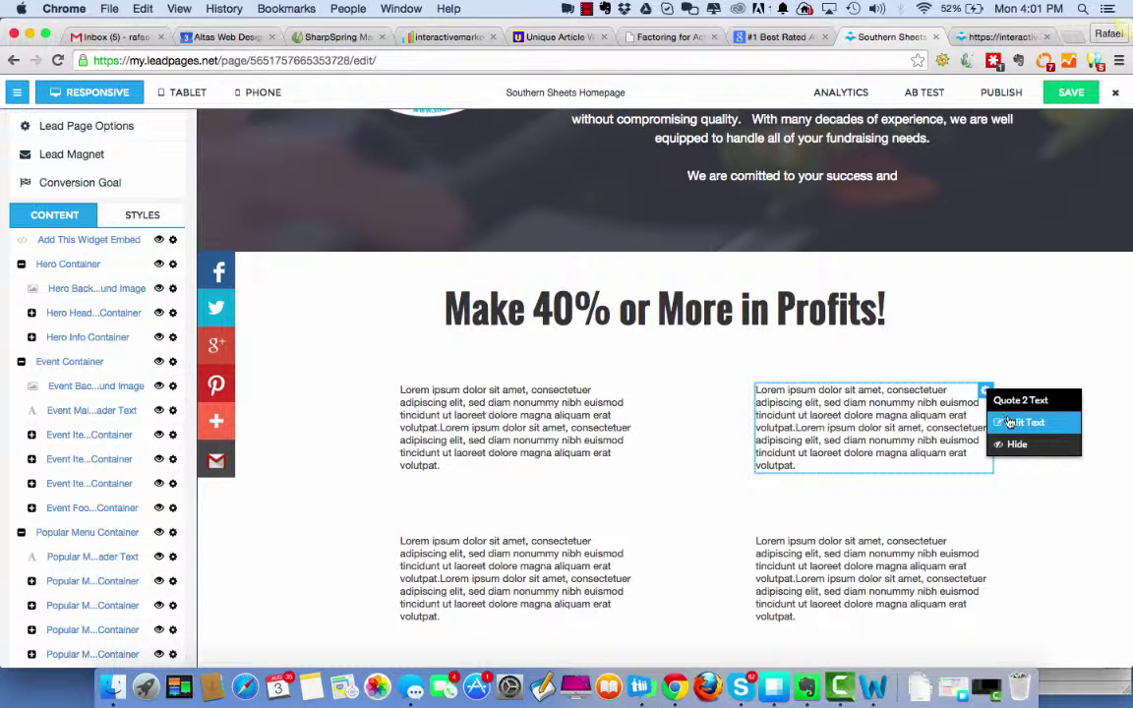
left_click(1008, 449)
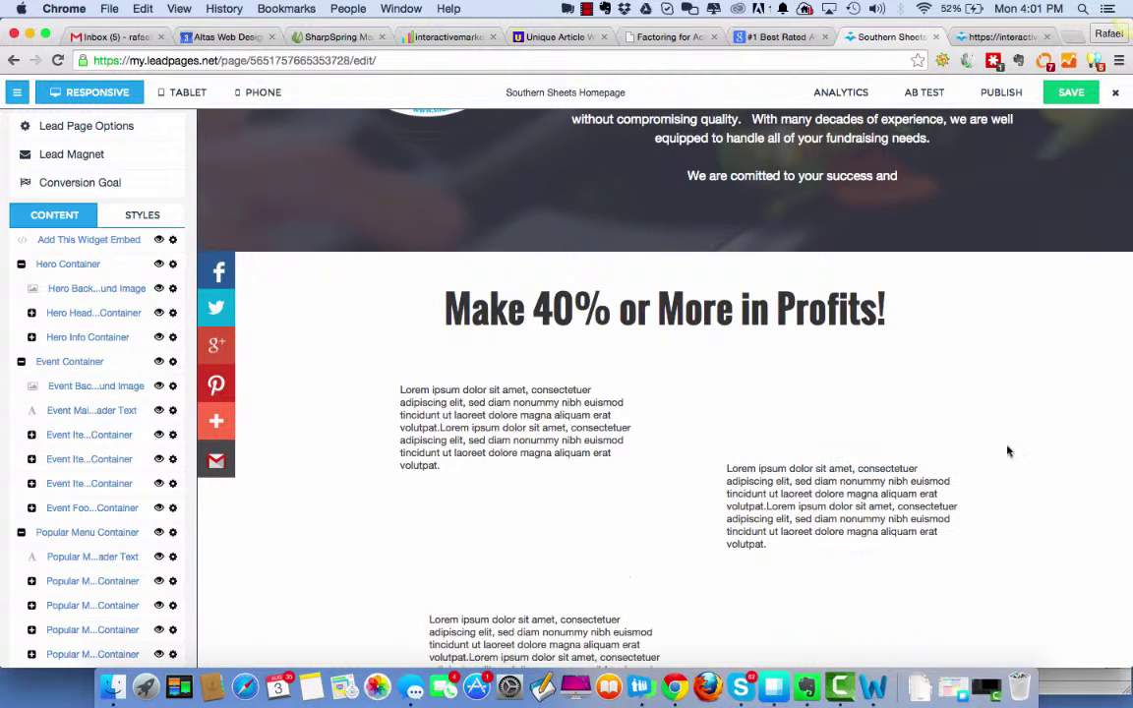
left_click(957, 468)
left_click(985, 523)
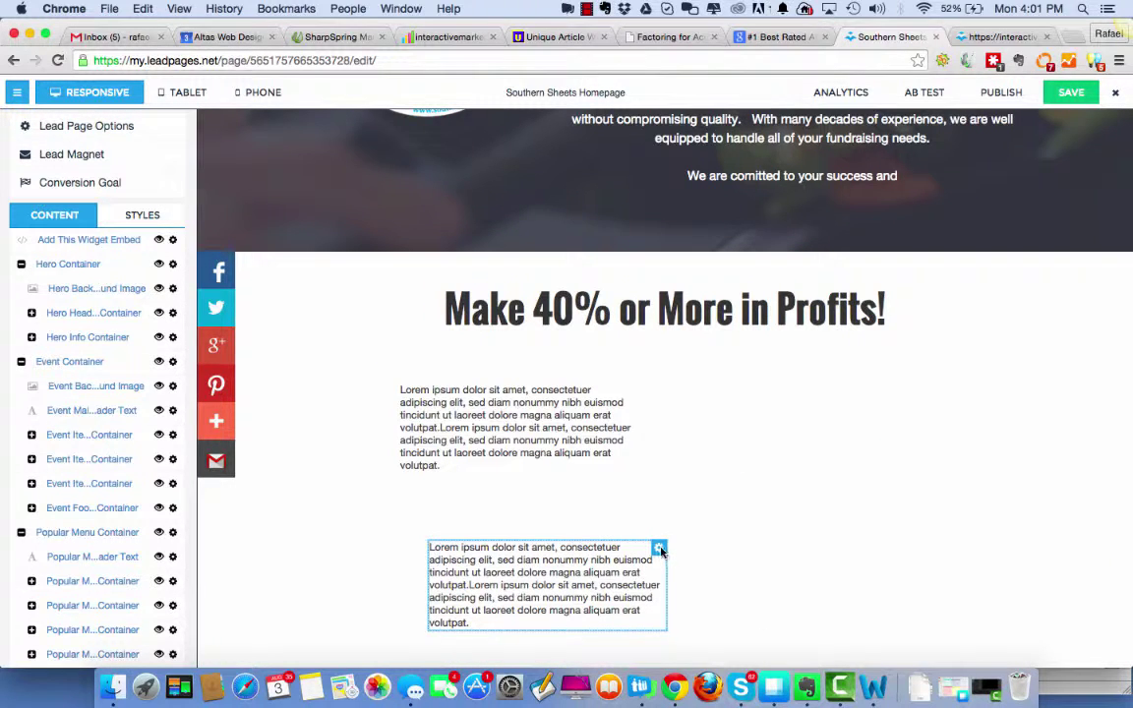
left_click(660, 550)
left_click(678, 602)
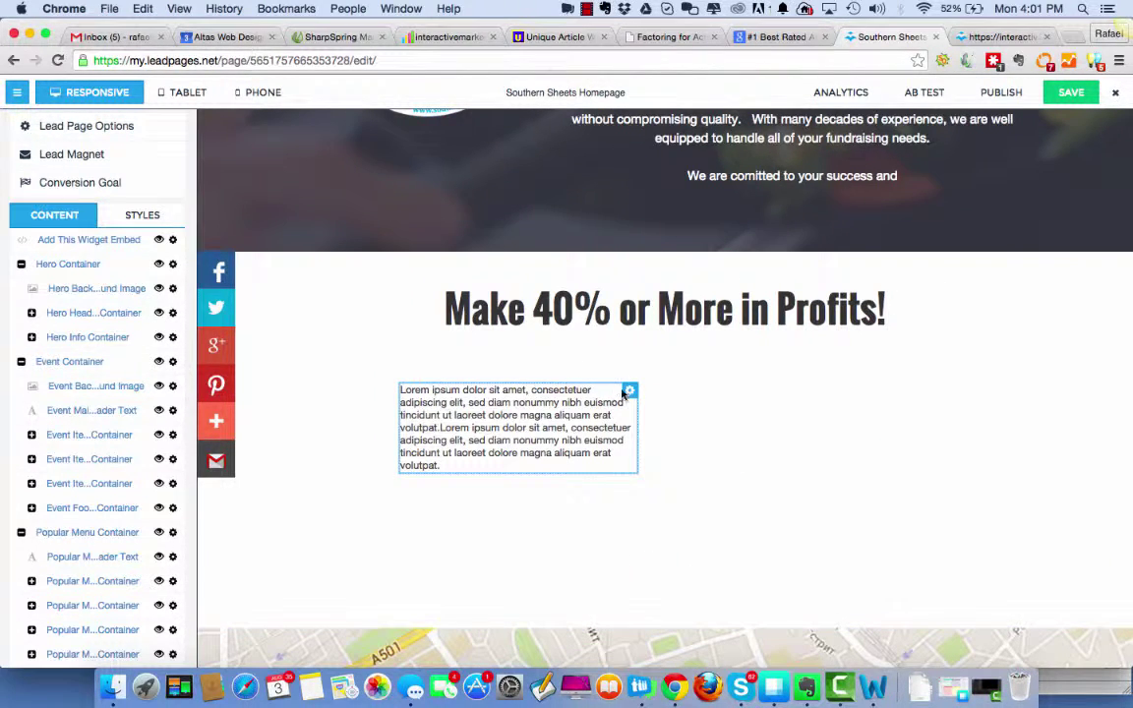
left_click(629, 391)
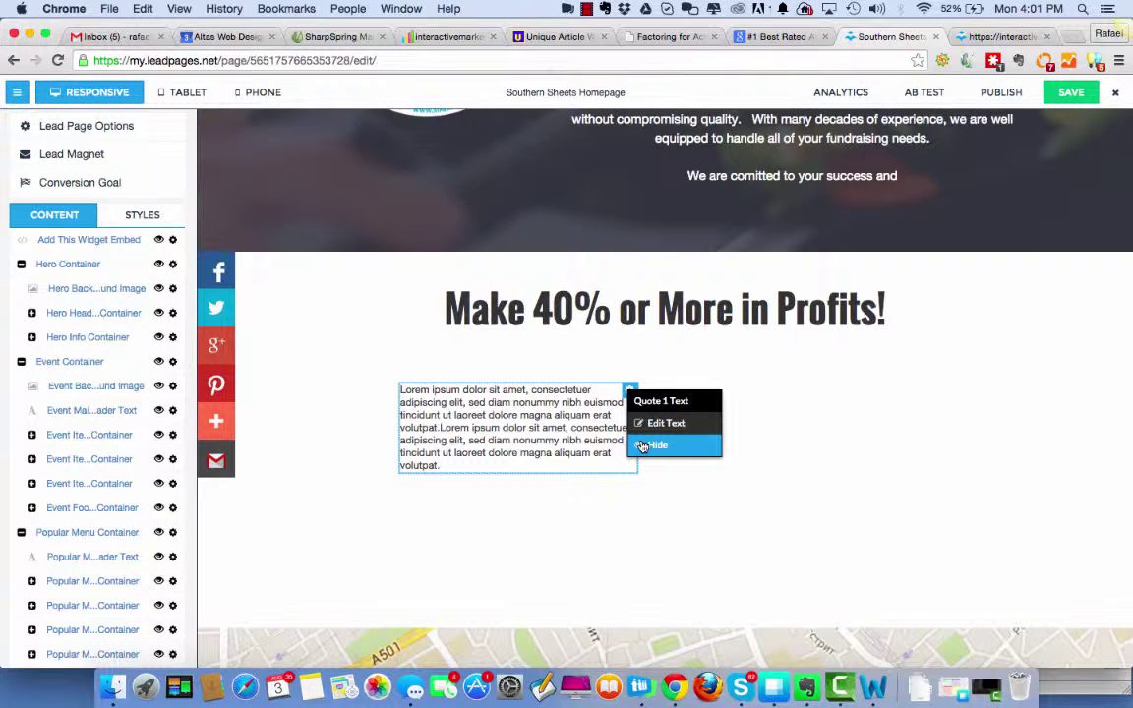
left_click(641, 447)
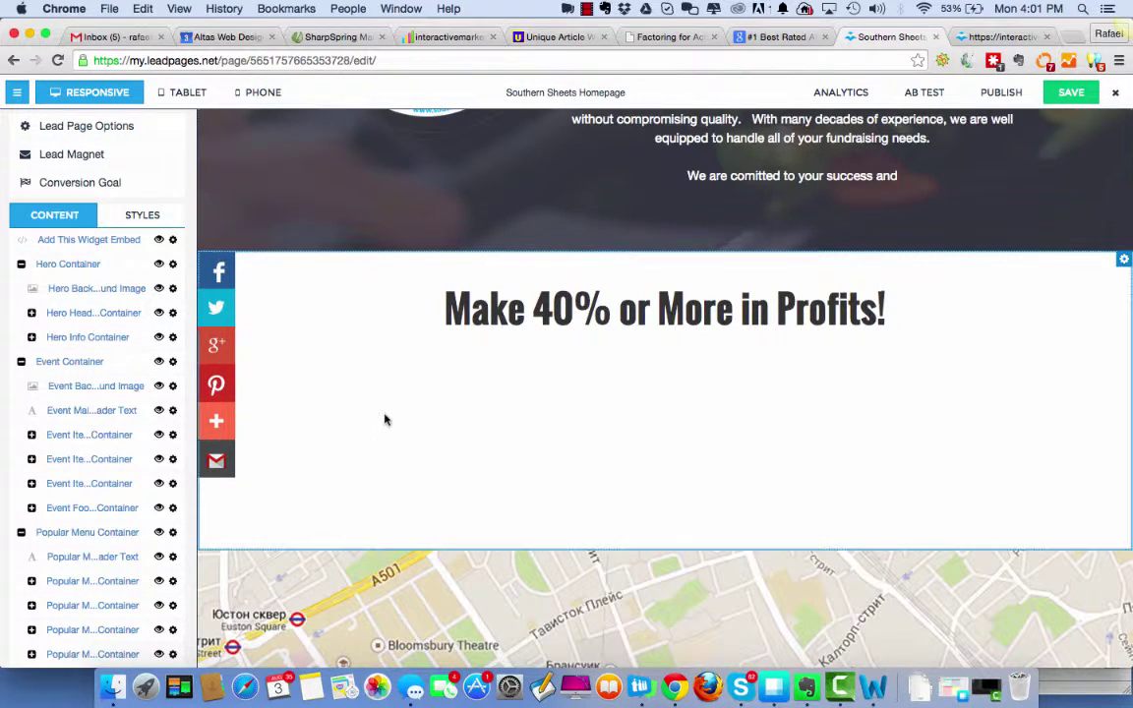
scroll(59, 420, "down", 10)
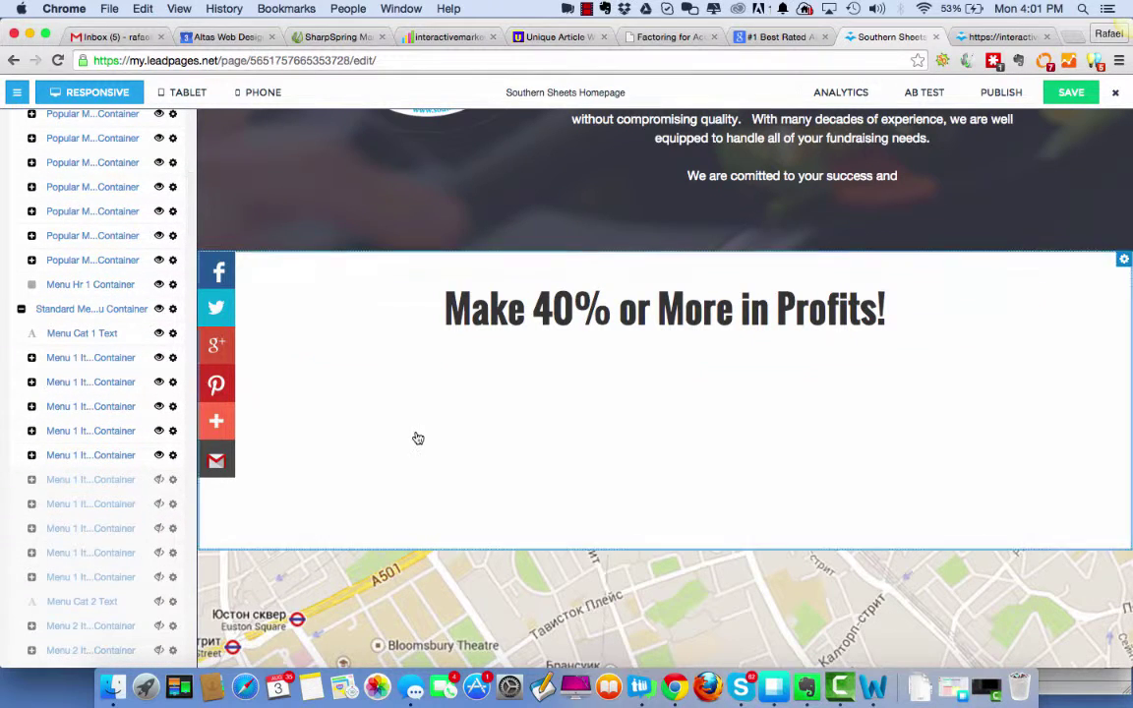
scroll(98, 464, "down", 2)
scroll(111, 467, "down", 20)
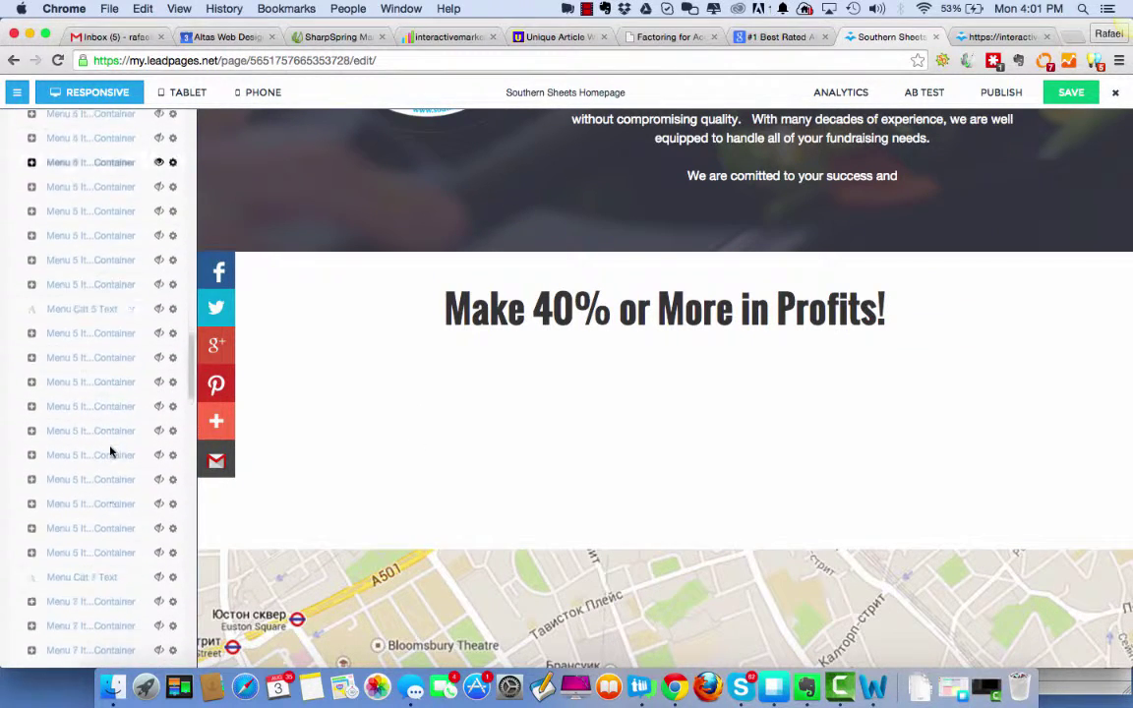
scroll(114, 402, "down", 15)
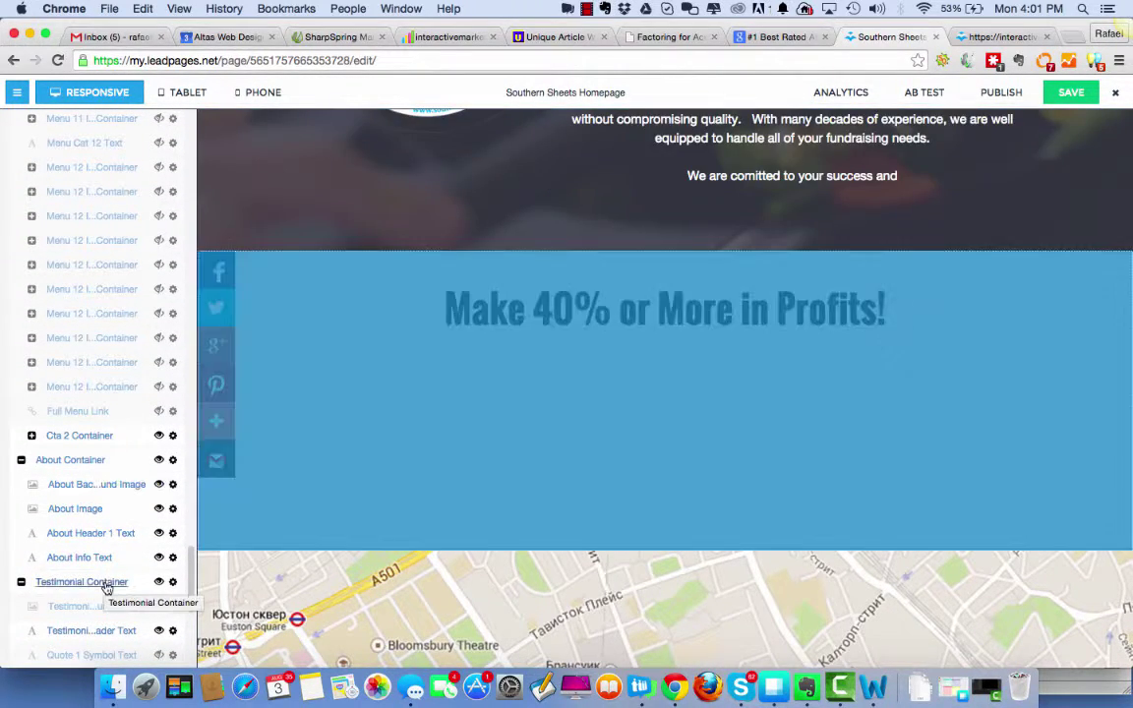
scroll(118, 550, "down", 5)
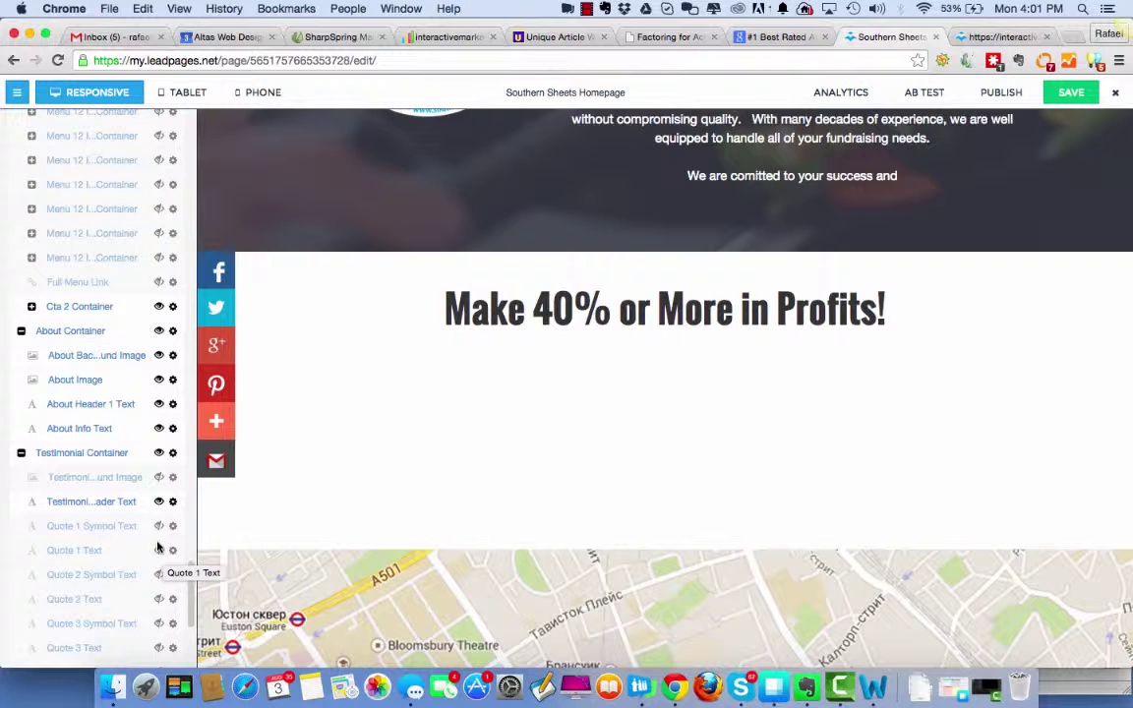
Unhide the Quote 1 text block and replace its lorem placeholder text.
left_click(158, 556)
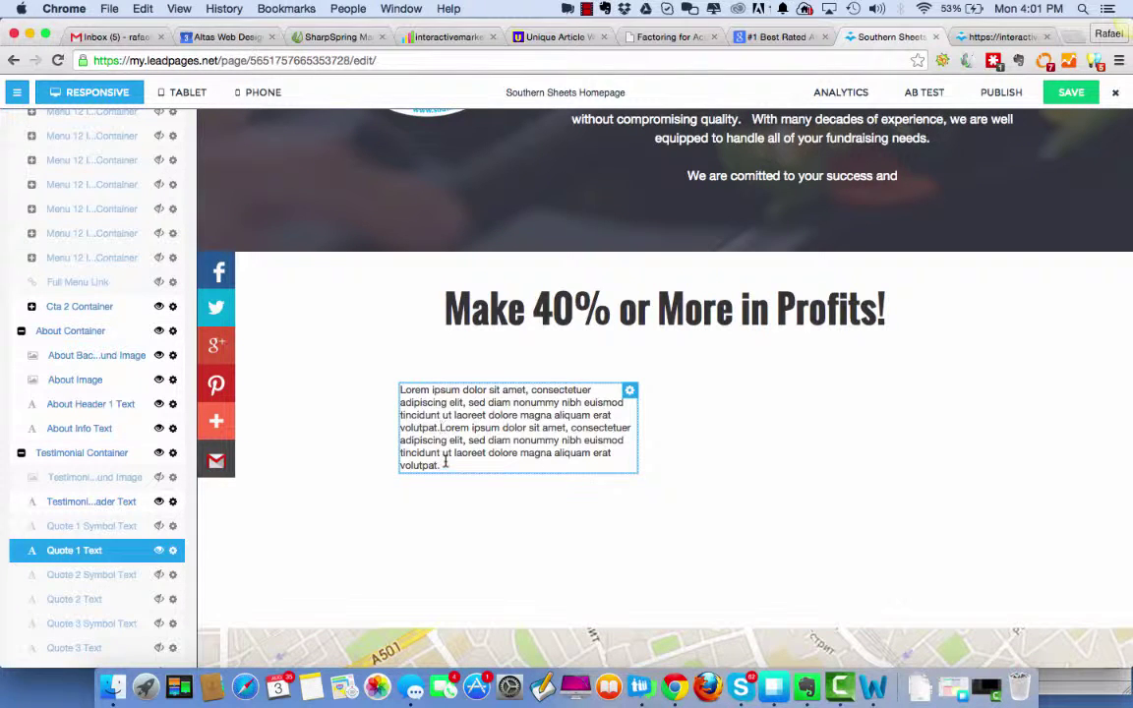
left_click_drag(441, 466, 396, 387)
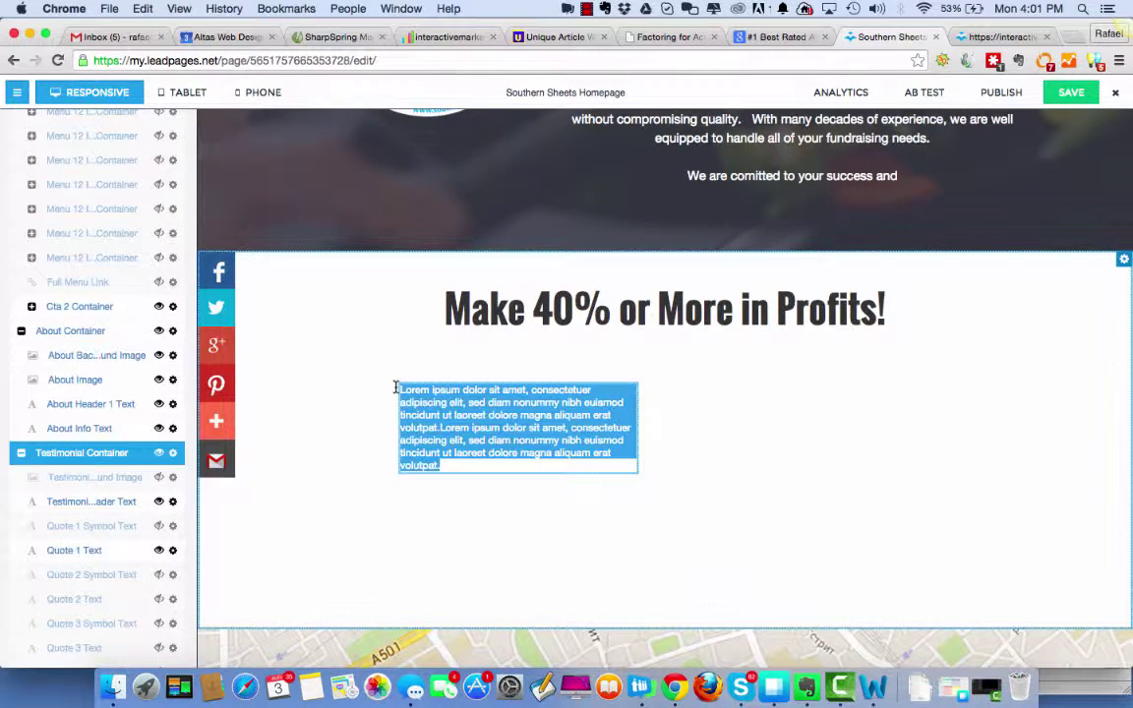
type("Cloc")
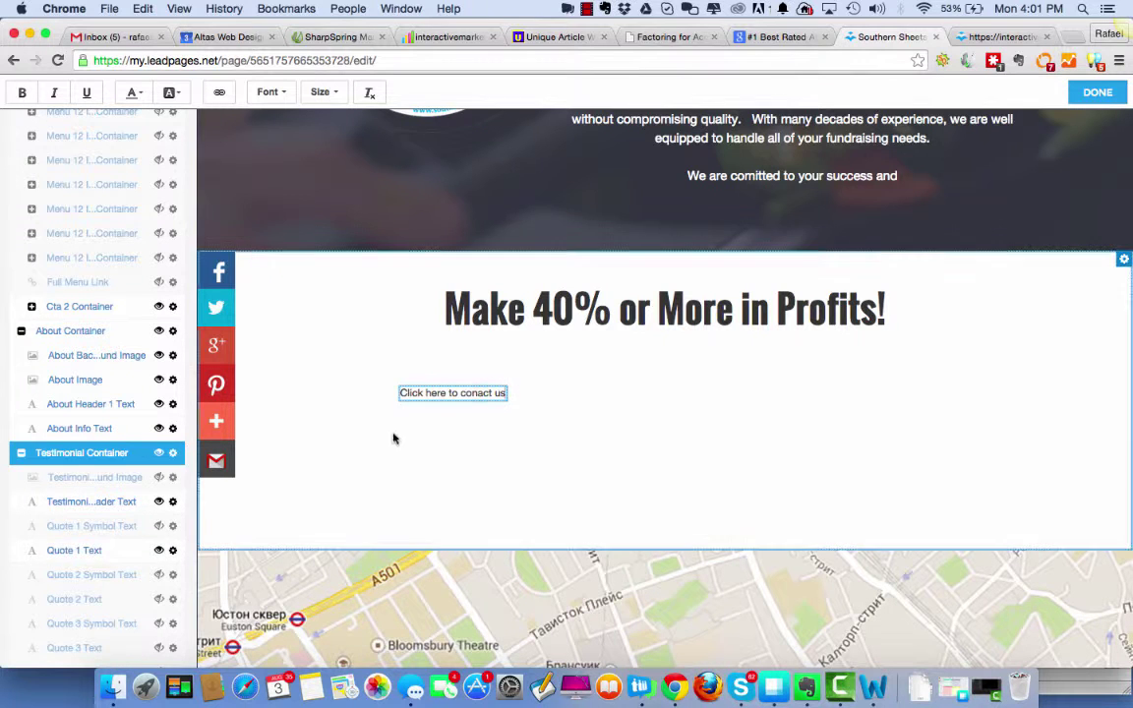
Set the new call-to-action text to size 36.
left_click(450, 392)
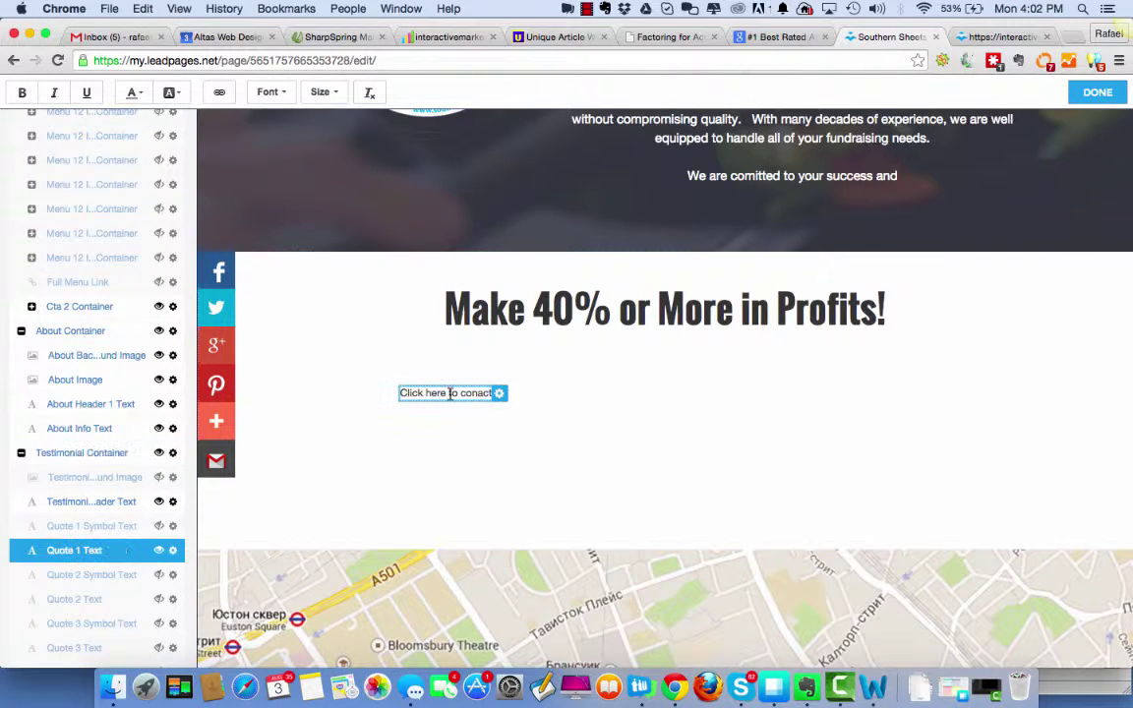
left_click(401, 393)
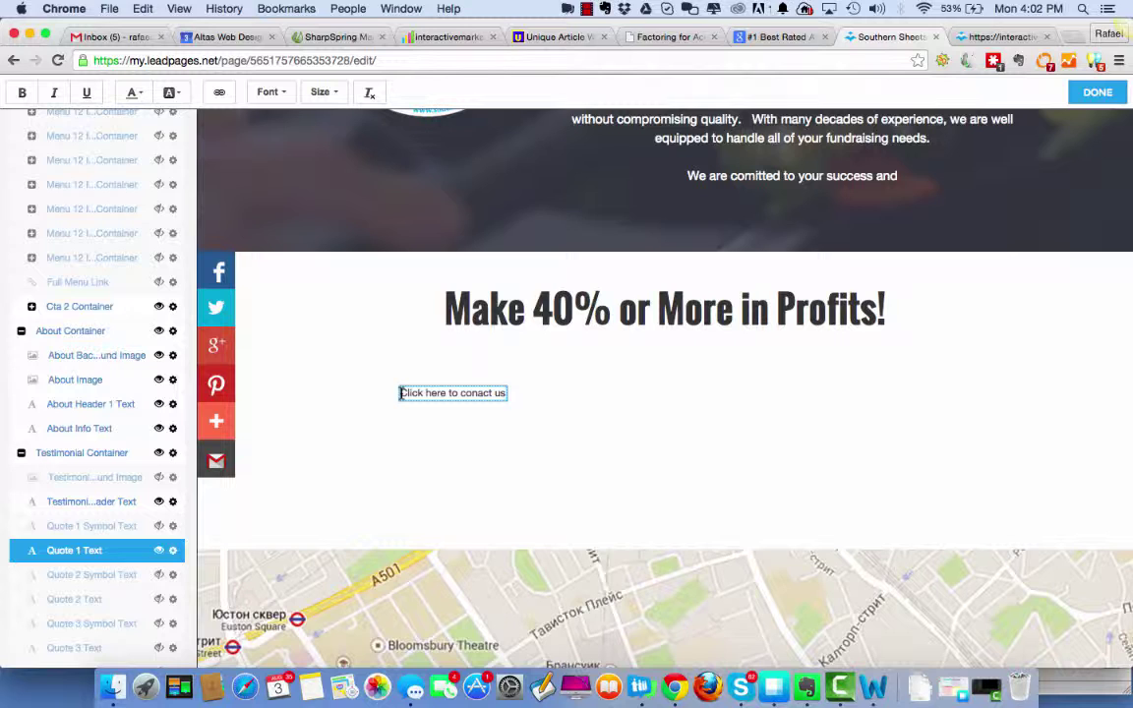
left_click_drag(401, 393, 503, 393)
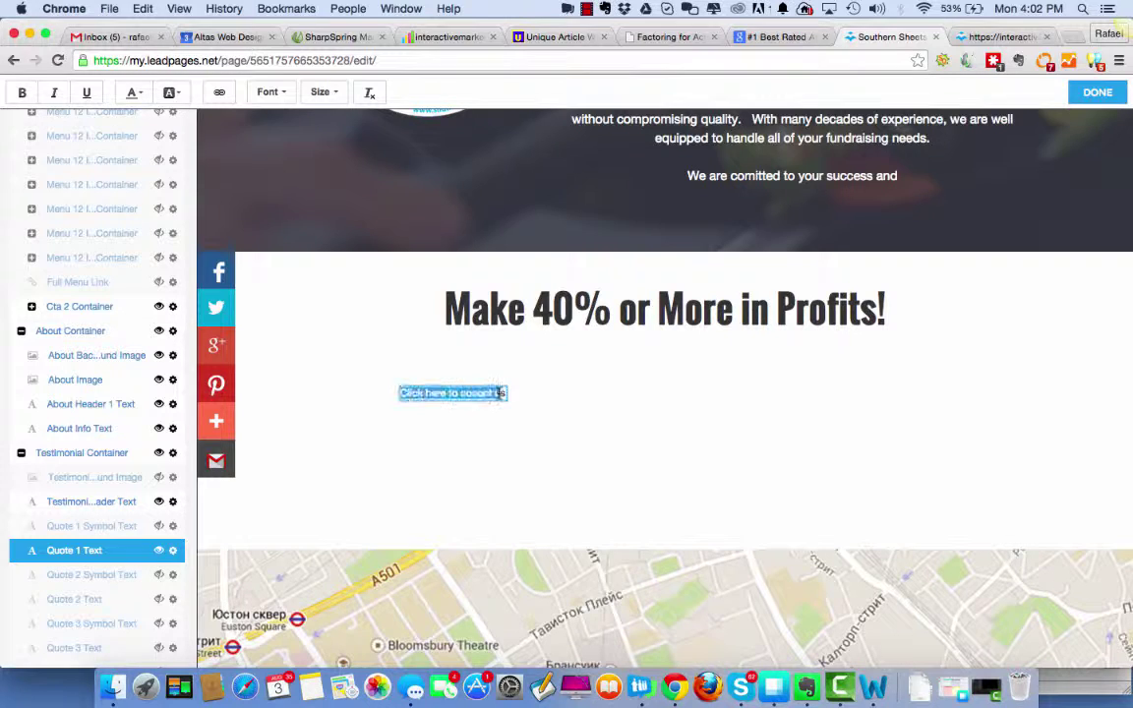
left_click(286, 98)
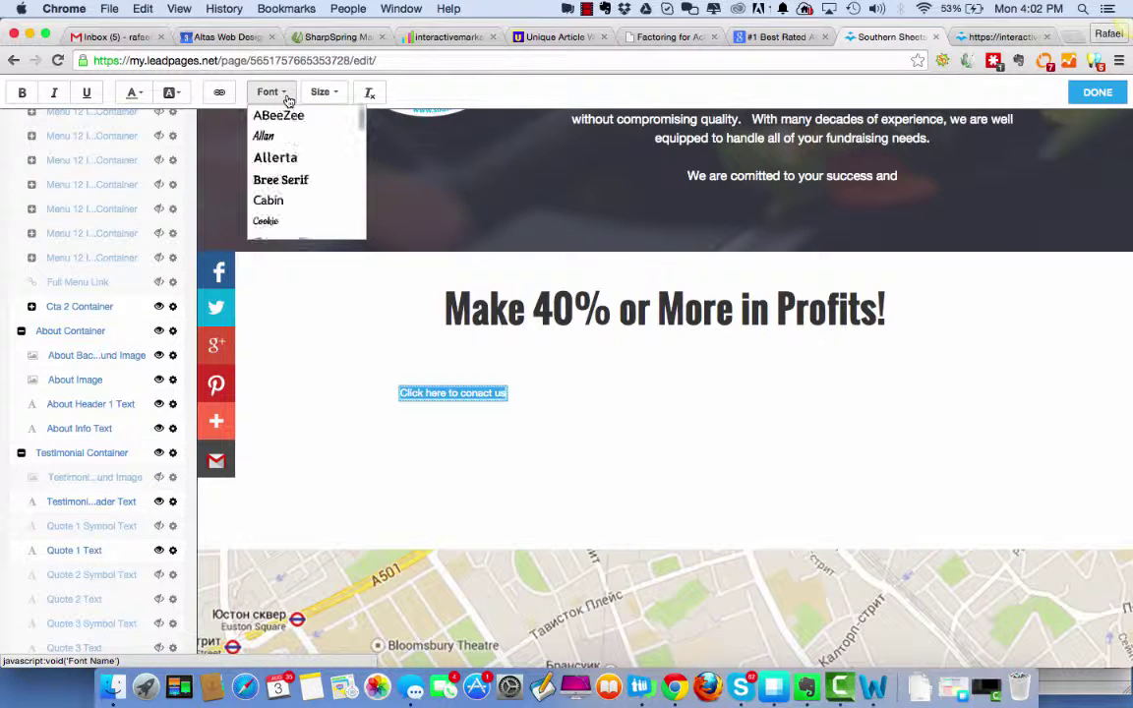
left_click(326, 91)
scroll(337, 201, "down", 5)
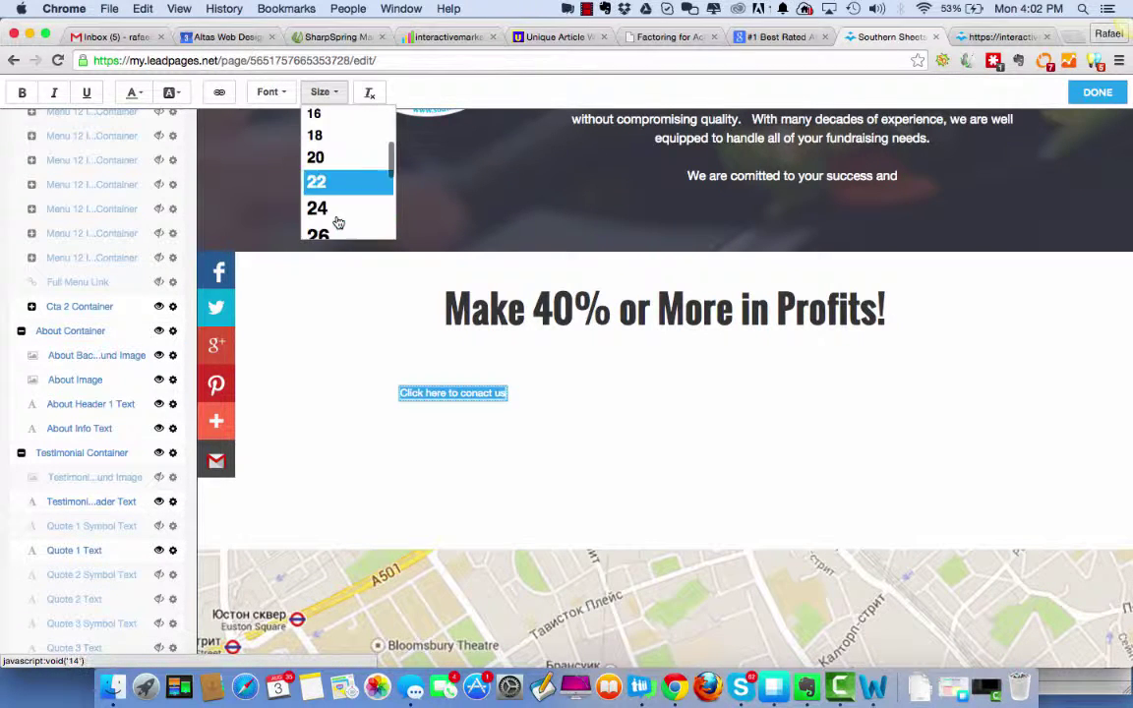
left_click(327, 191)
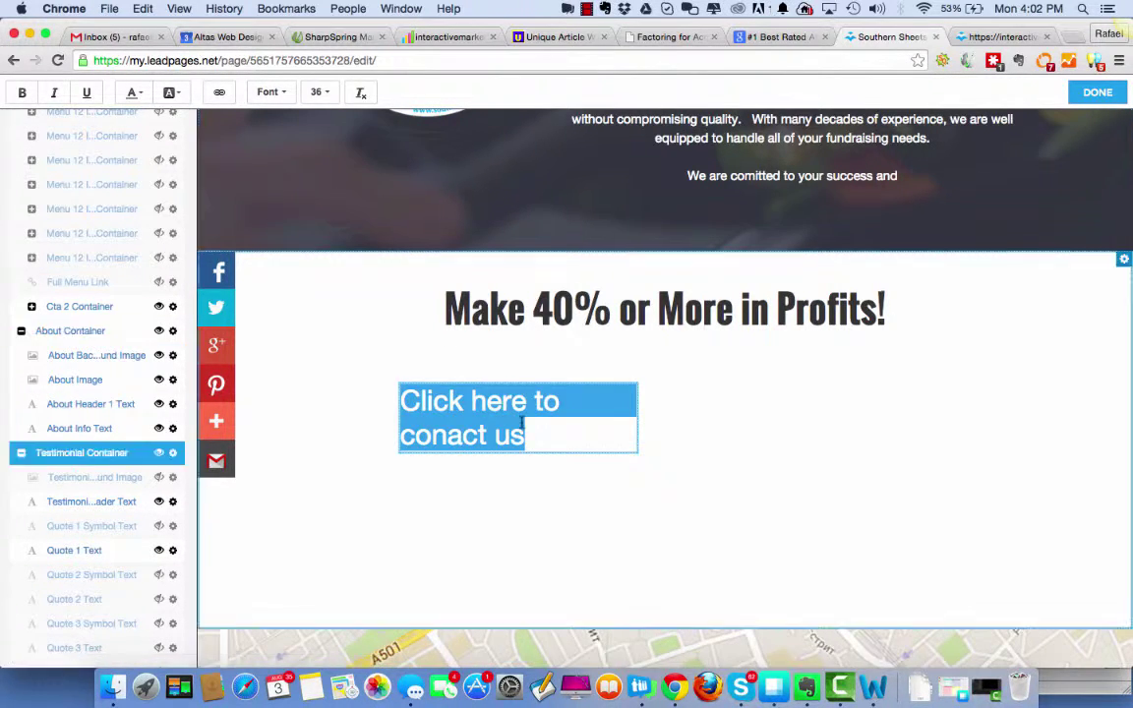
left_click(558, 436)
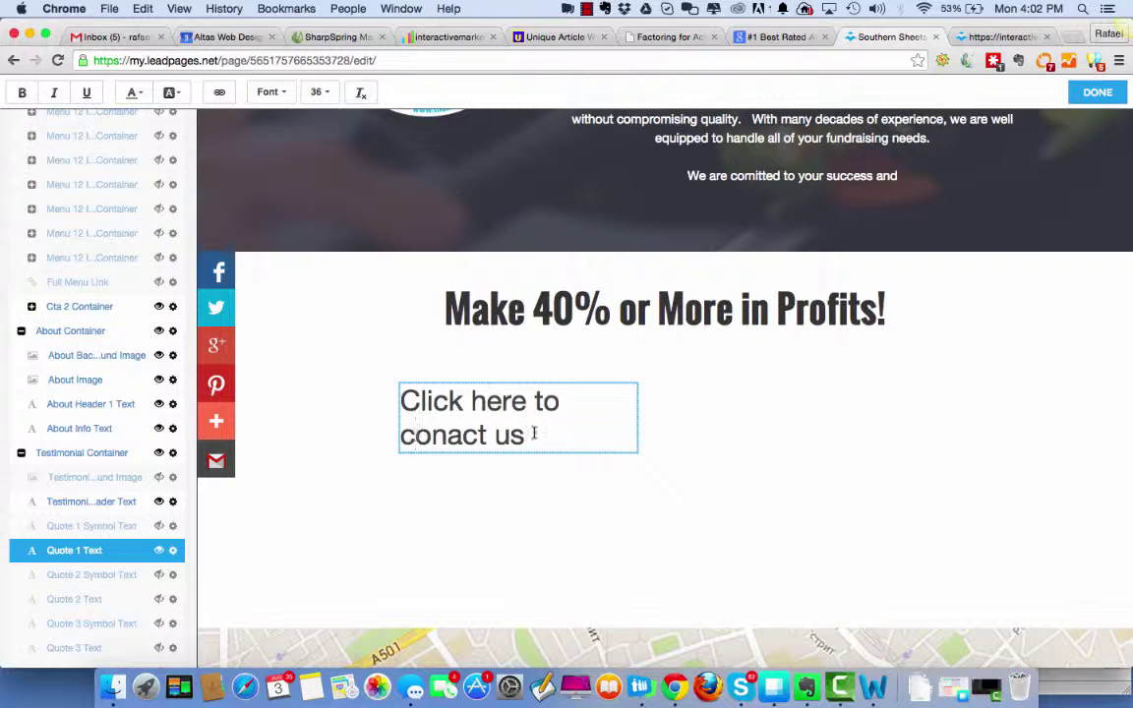
Retype the block's text as 'Get Started'.
left_click_drag(527, 436, 400, 399)
type("Get Start")
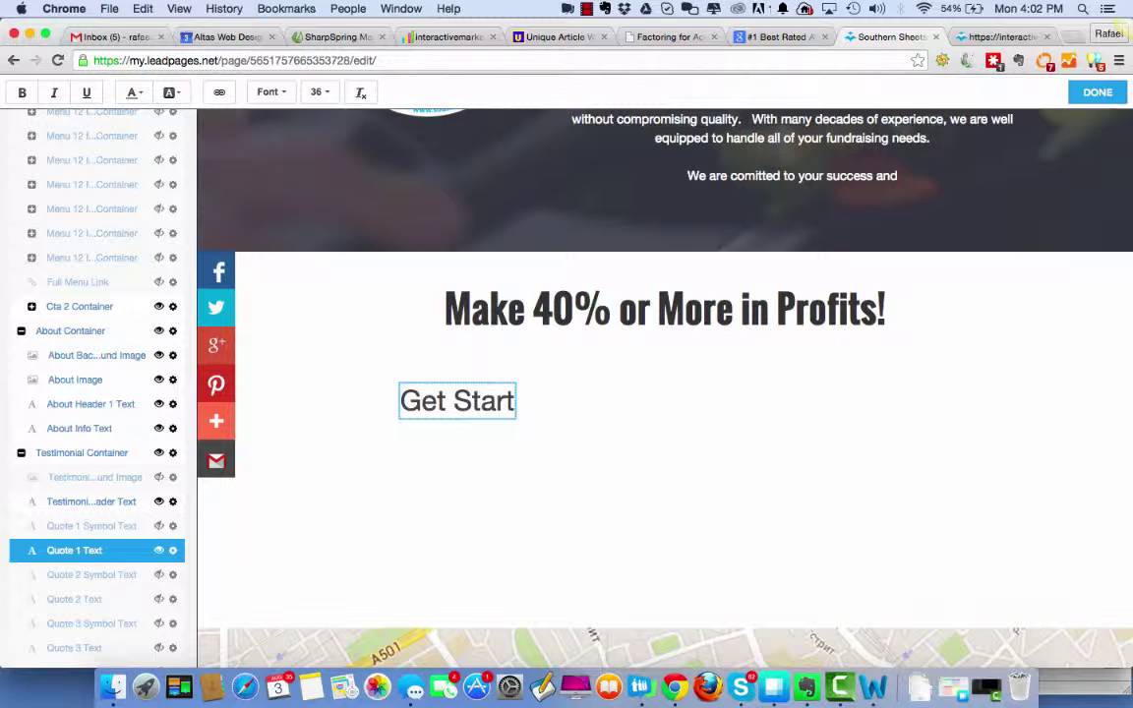
key("BackSpace")
type("ted")
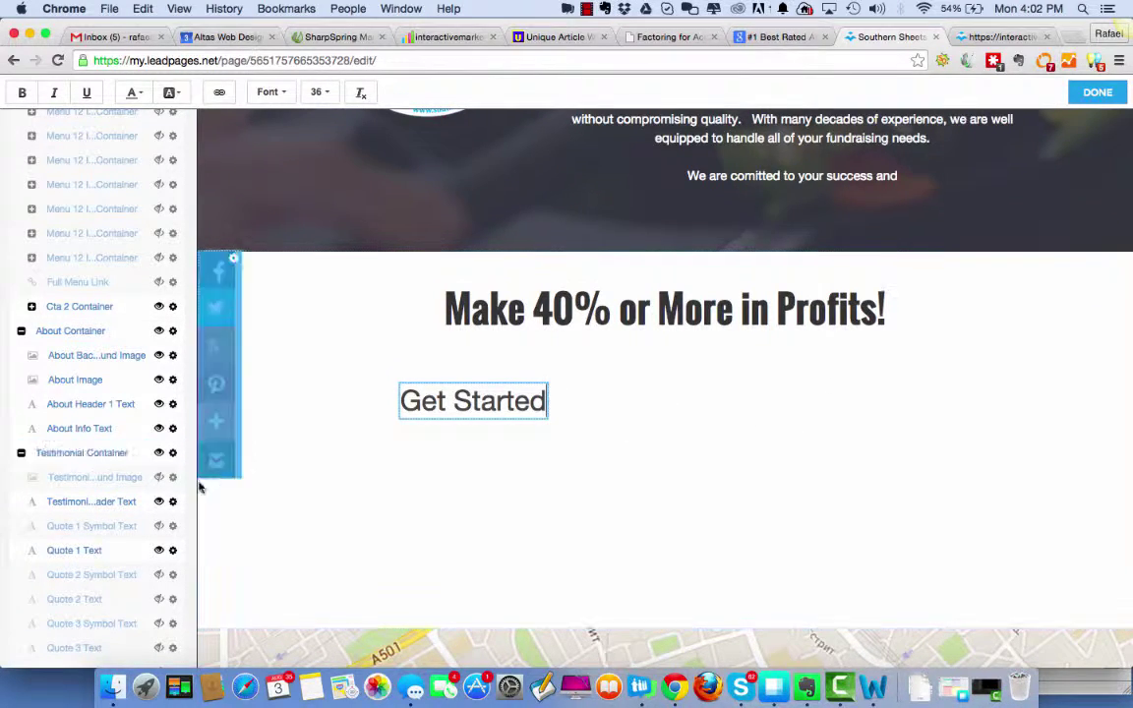
scroll(116, 508, "down", 2)
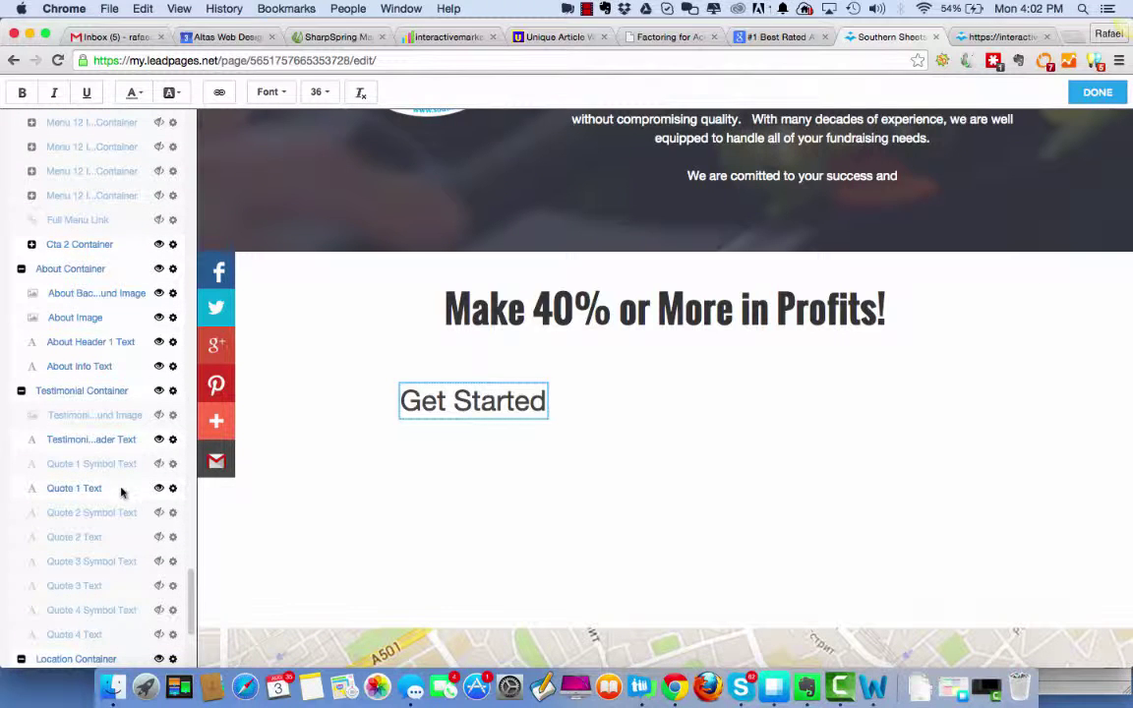
Unhide the Quote 2 text block and replace its placeholder with 'Call'.
left_click(159, 539)
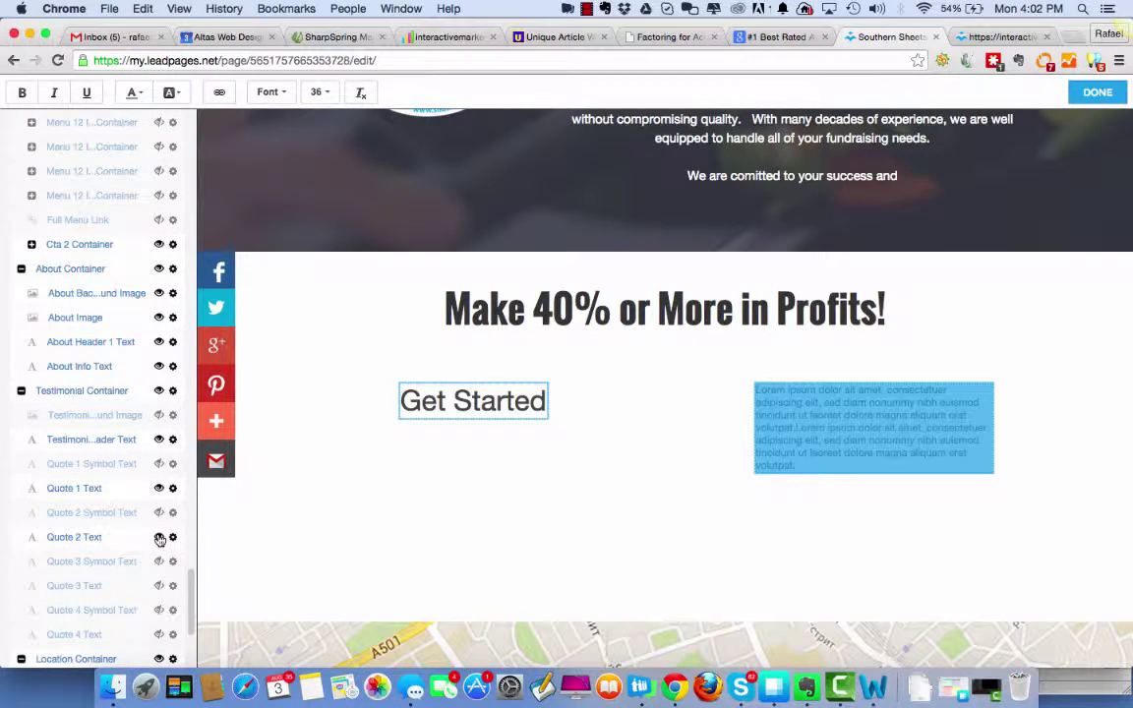
left_click(802, 439)
left_click_drag(800, 466, 751, 388)
type("Call")
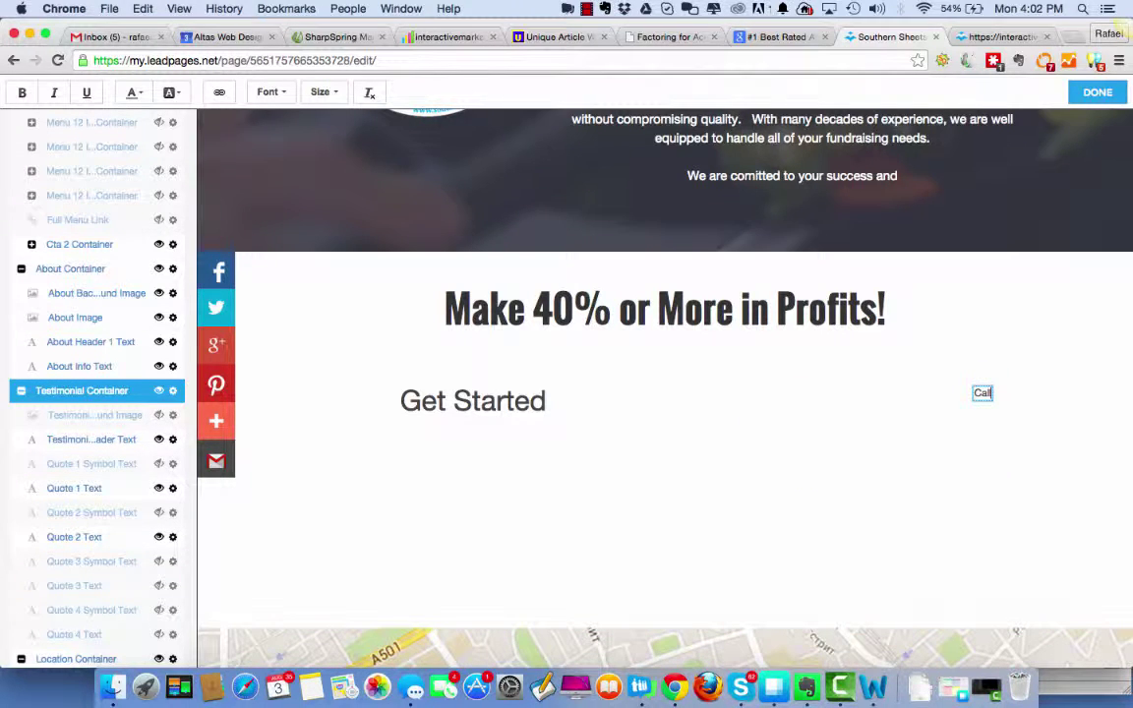
scroll(745, 186, "up", 8)
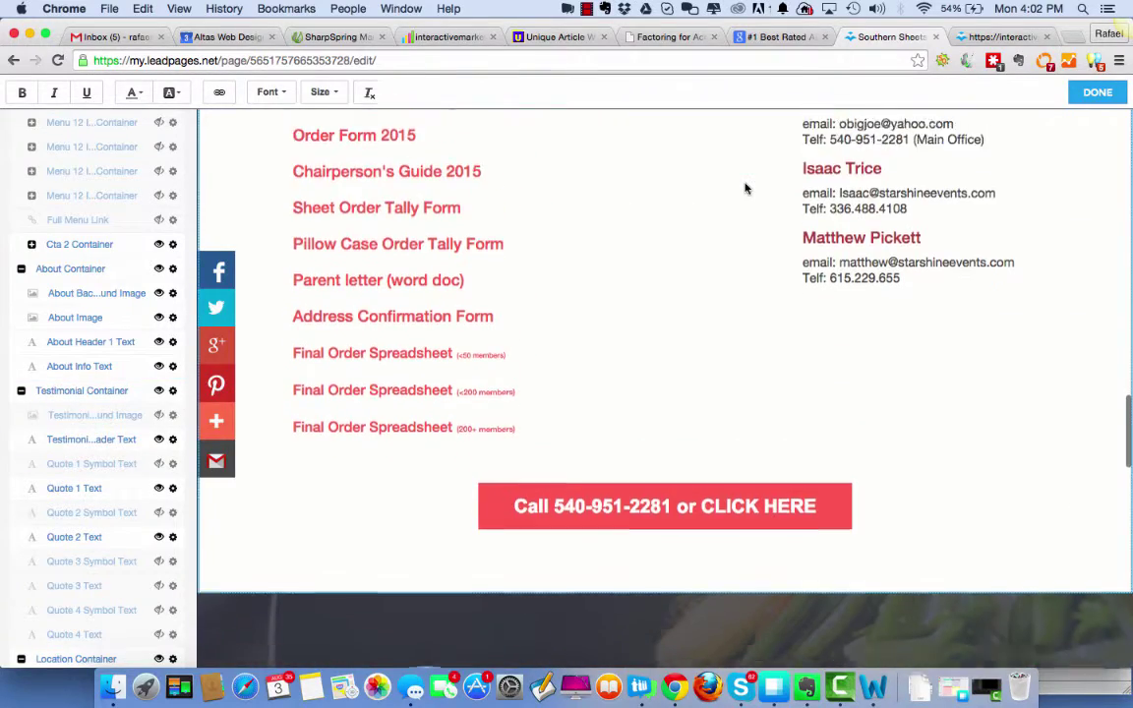
scroll(745, 187, "down", 2)
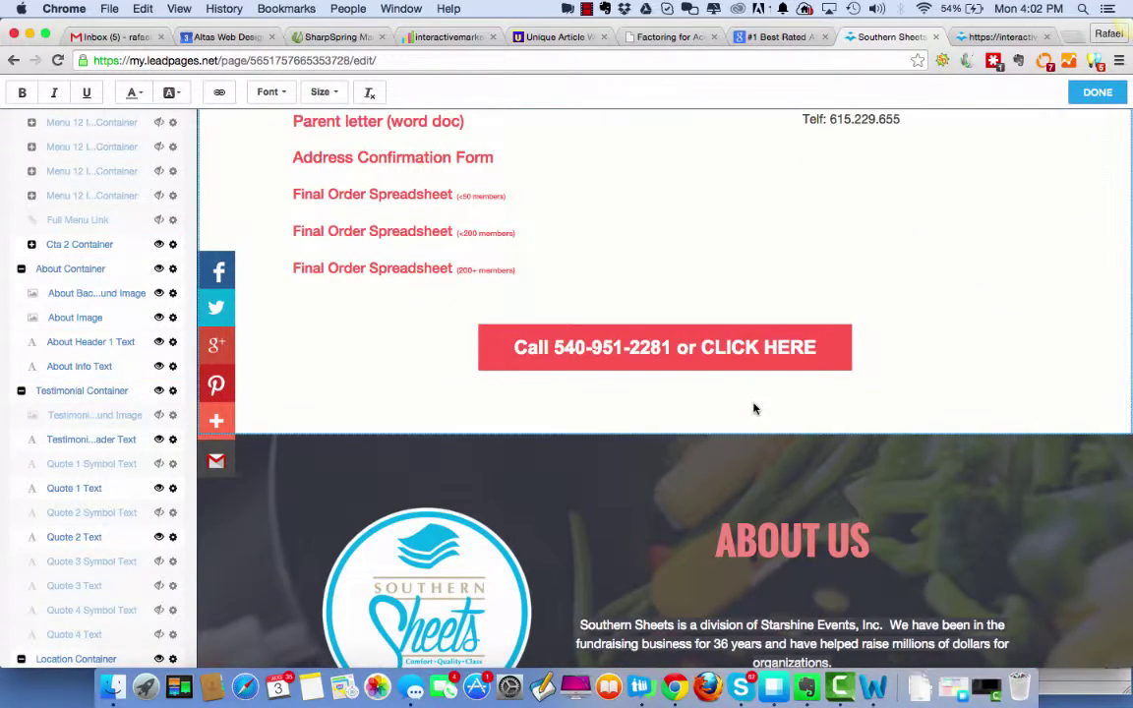
scroll(753, 404, "down", 3)
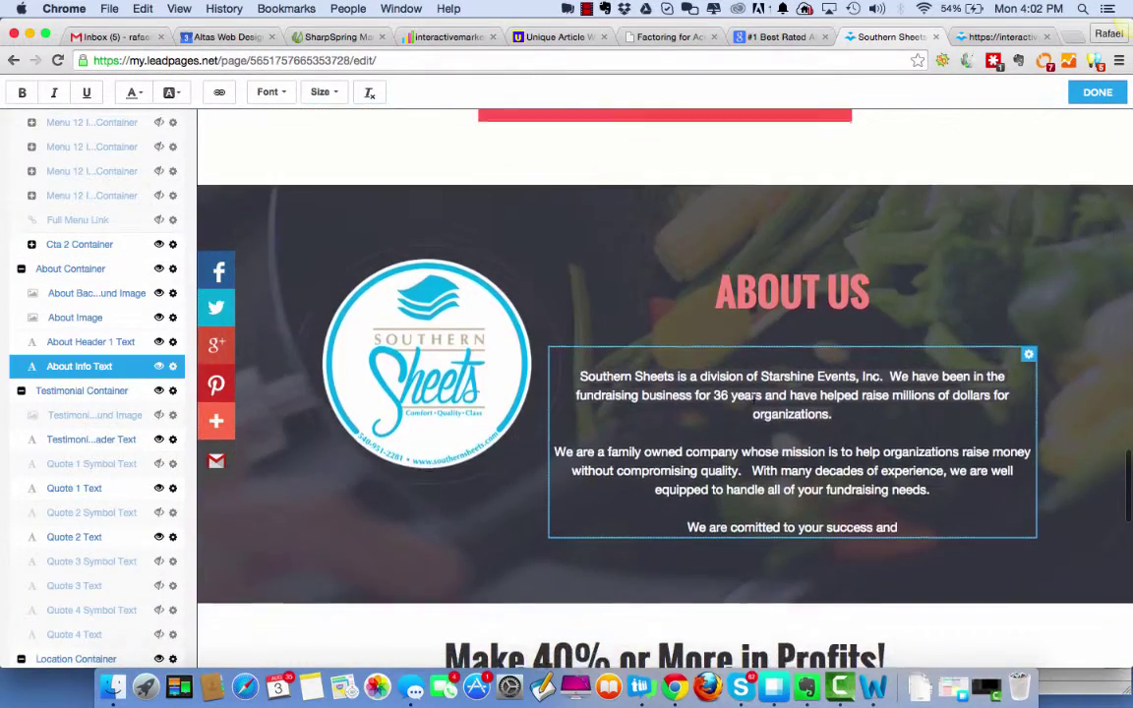
scroll(753, 395, "down", 3)
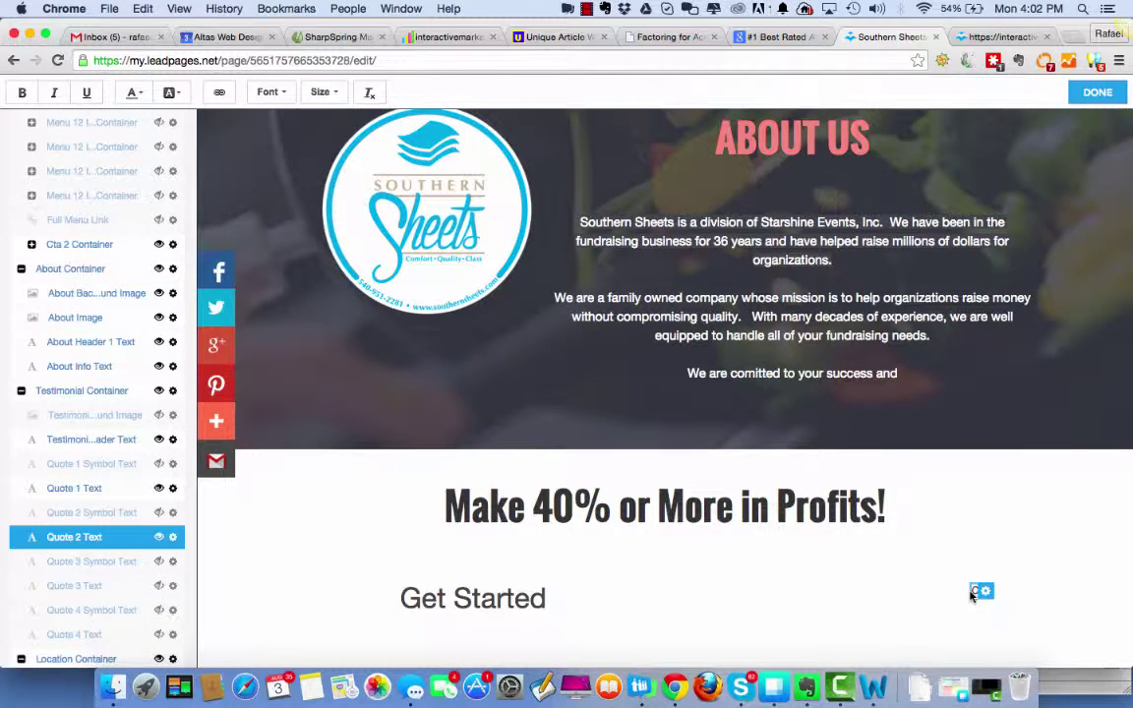
Finish typing the business phone number after 'Call', fixing the mistyped digits.
left_click(971, 592)
scroll(665, 393, "up", 3)
scroll(665, 394, "down", 3)
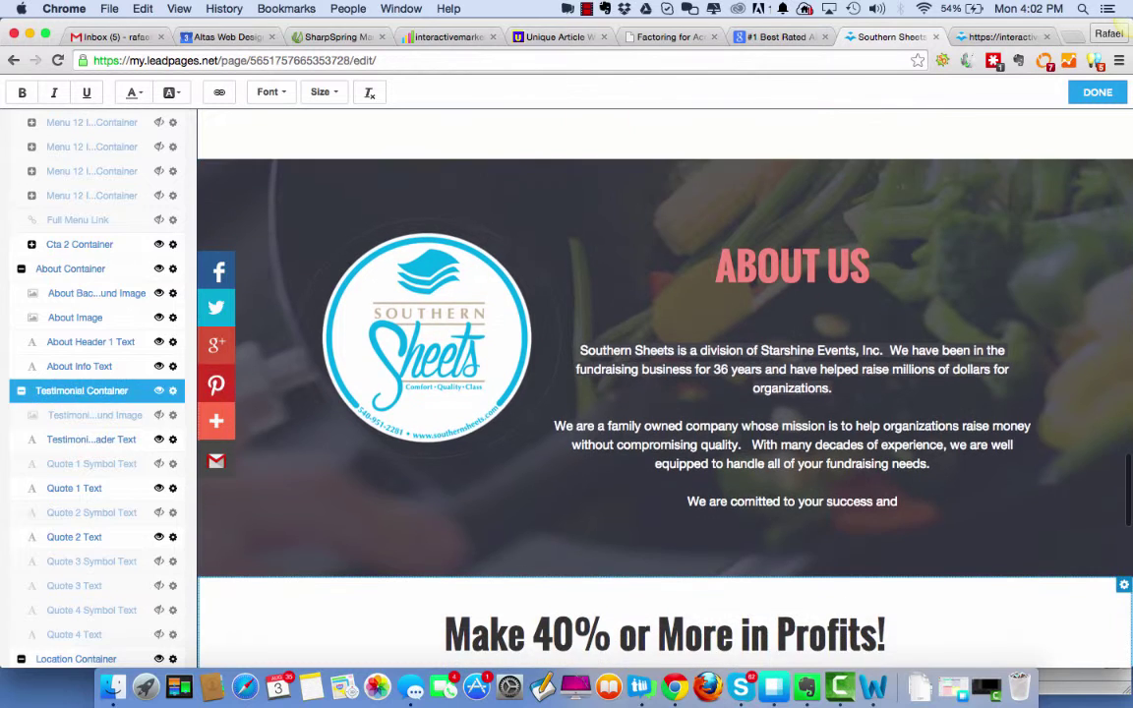
key("BackSpace")
key("BackSpace")
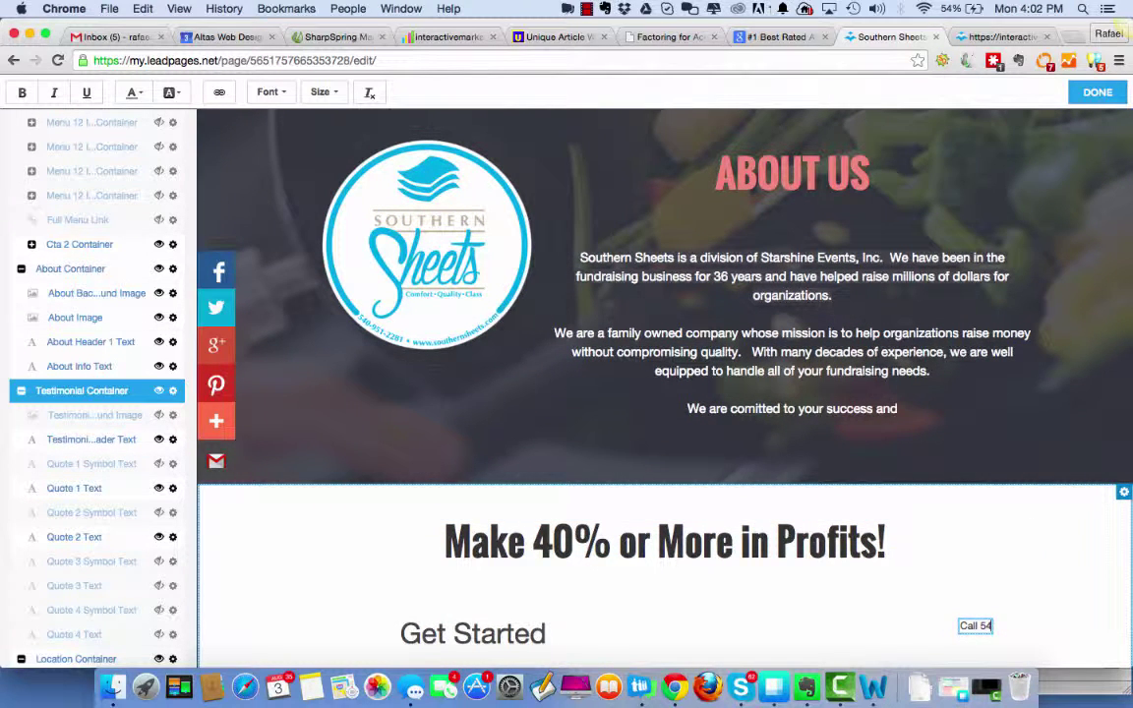
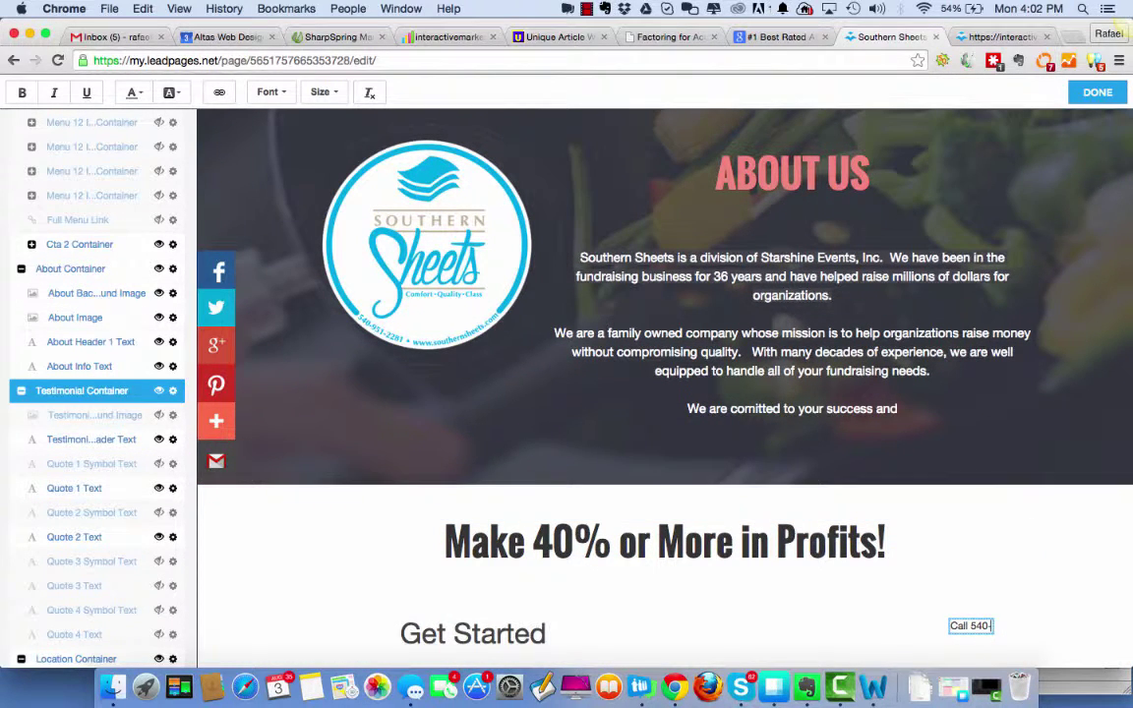
left_click(978, 415)
scroll(978, 414, "up", 2)
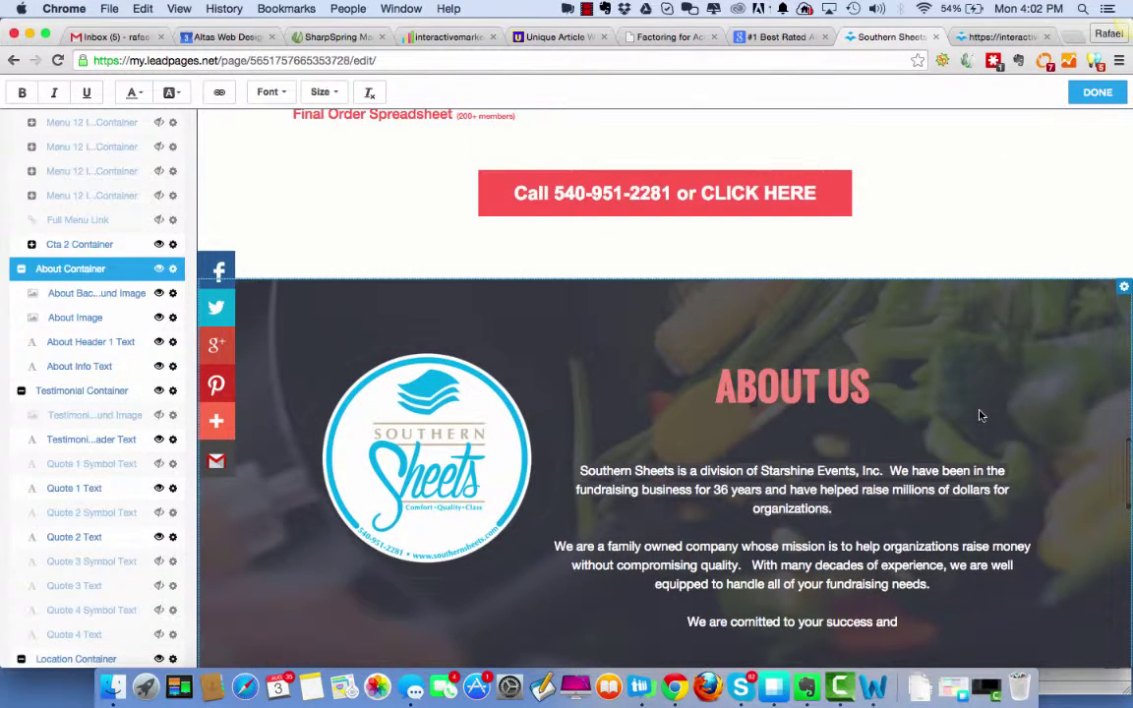
scroll(978, 415, "down", 3)
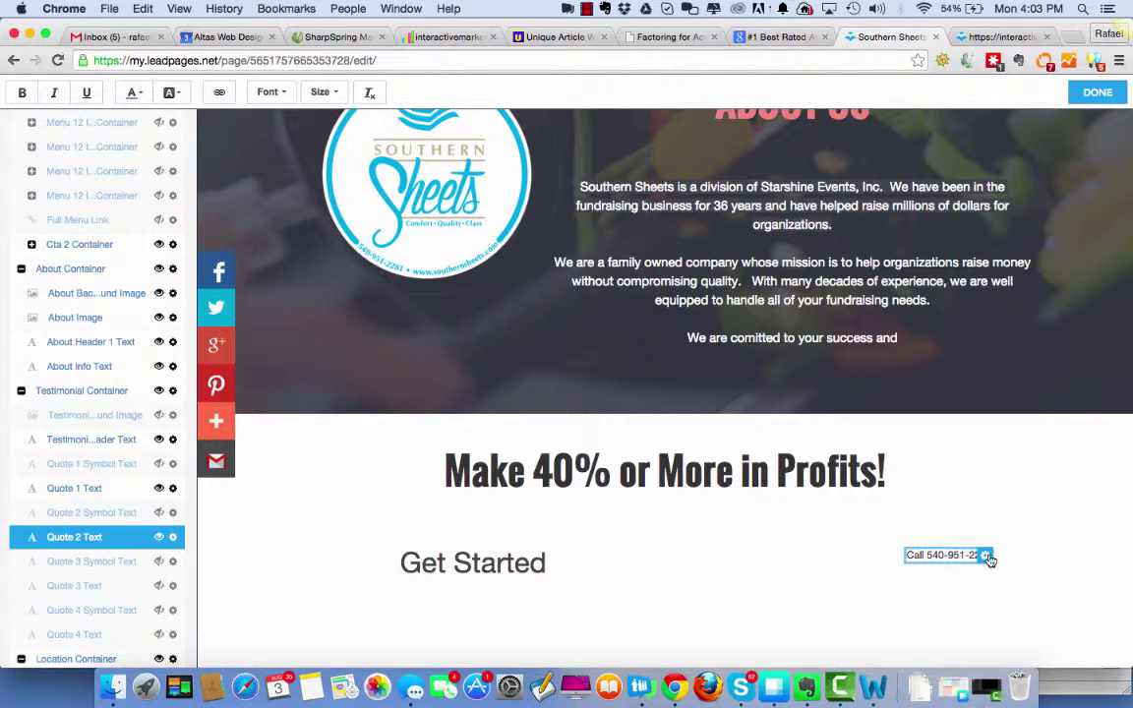
Set the phone text block to size 36.
left_click_drag(905, 554, 1027, 549)
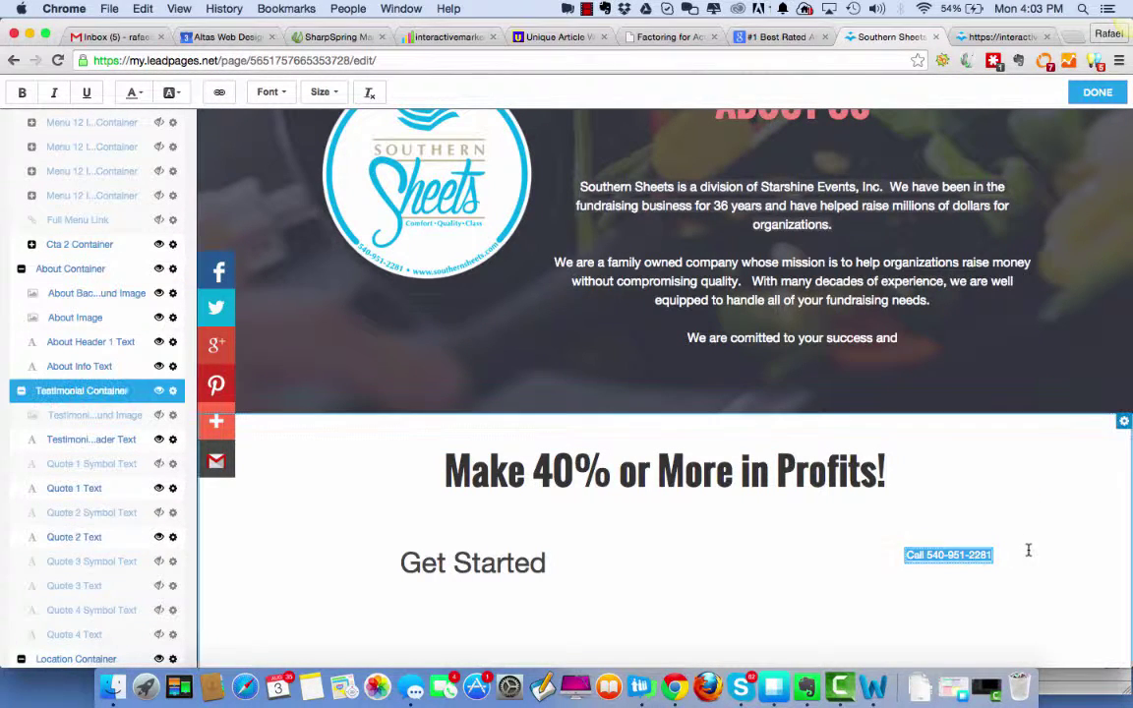
left_click(326, 93)
scroll(329, 208, "down", 4)
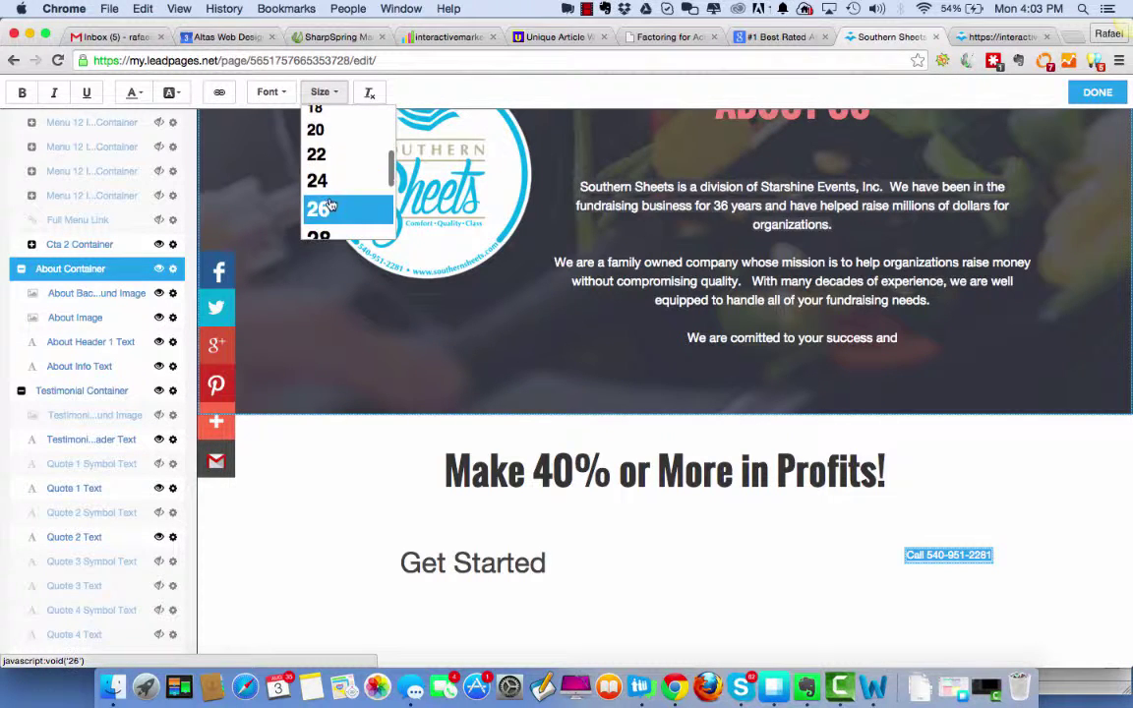
left_click(331, 216)
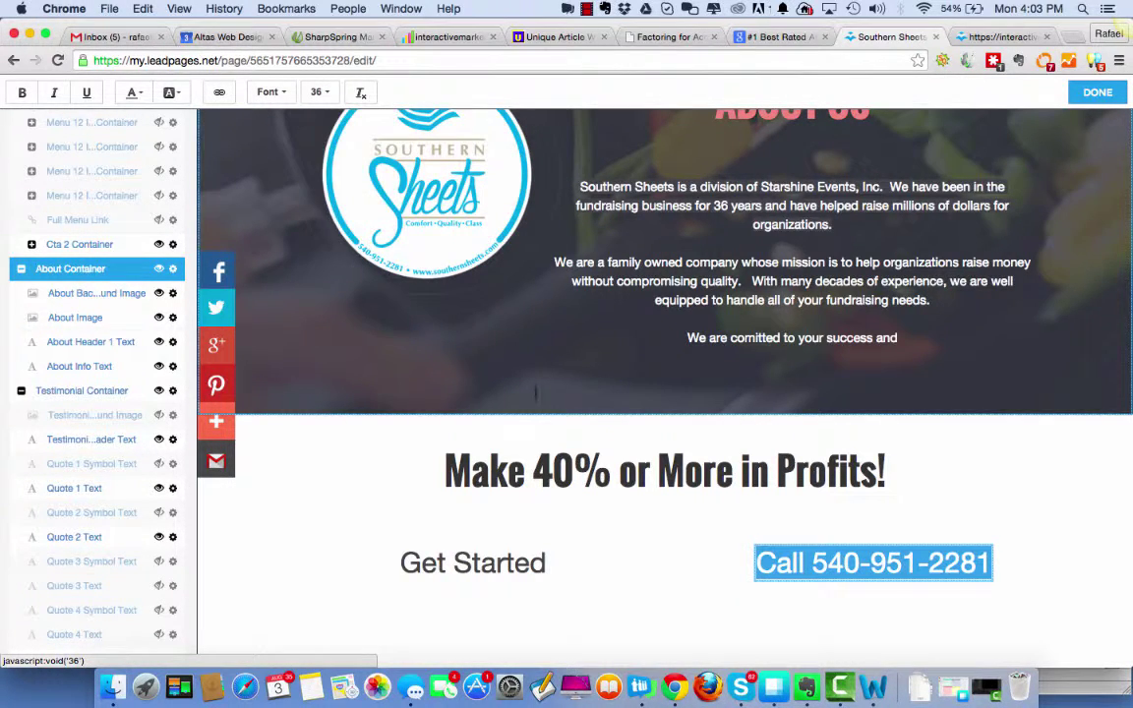
left_click(627, 607)
scroll(1018, 559, "down", 3)
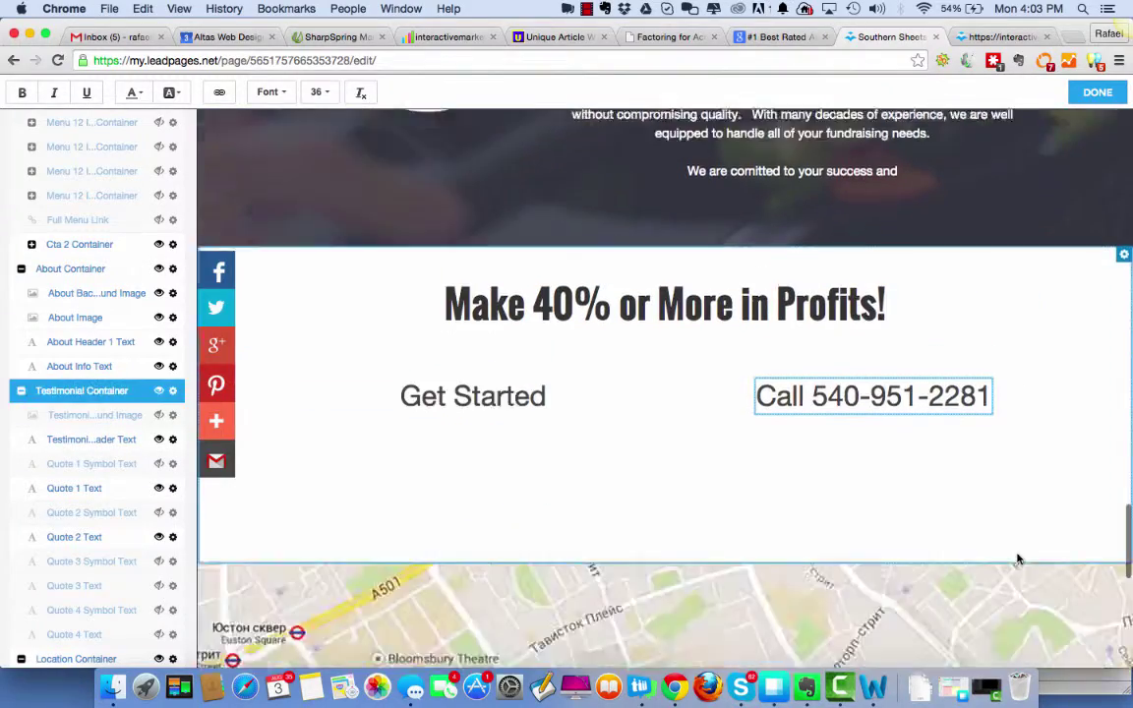
Append 'ADD A LITTLE MORE HERE' after 'success and' in the About Us paragraph.
scroll(1018, 559, "down", 10)
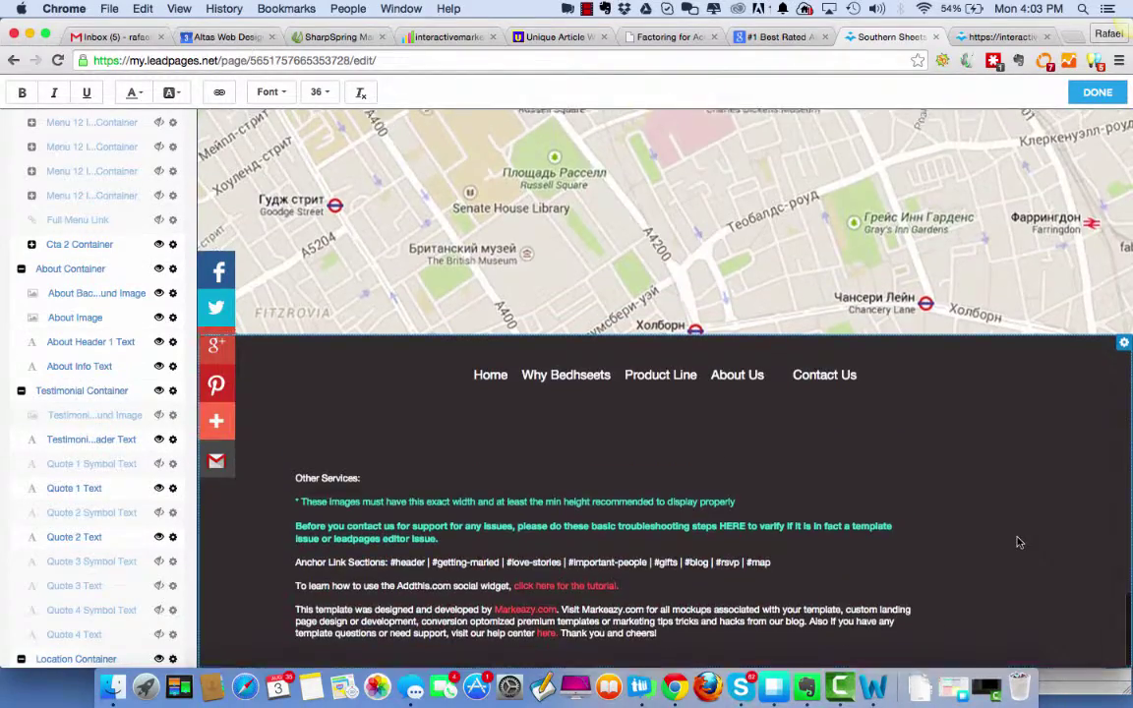
scroll(1018, 542, "up", 10)
scroll(1018, 532, "down", 4)
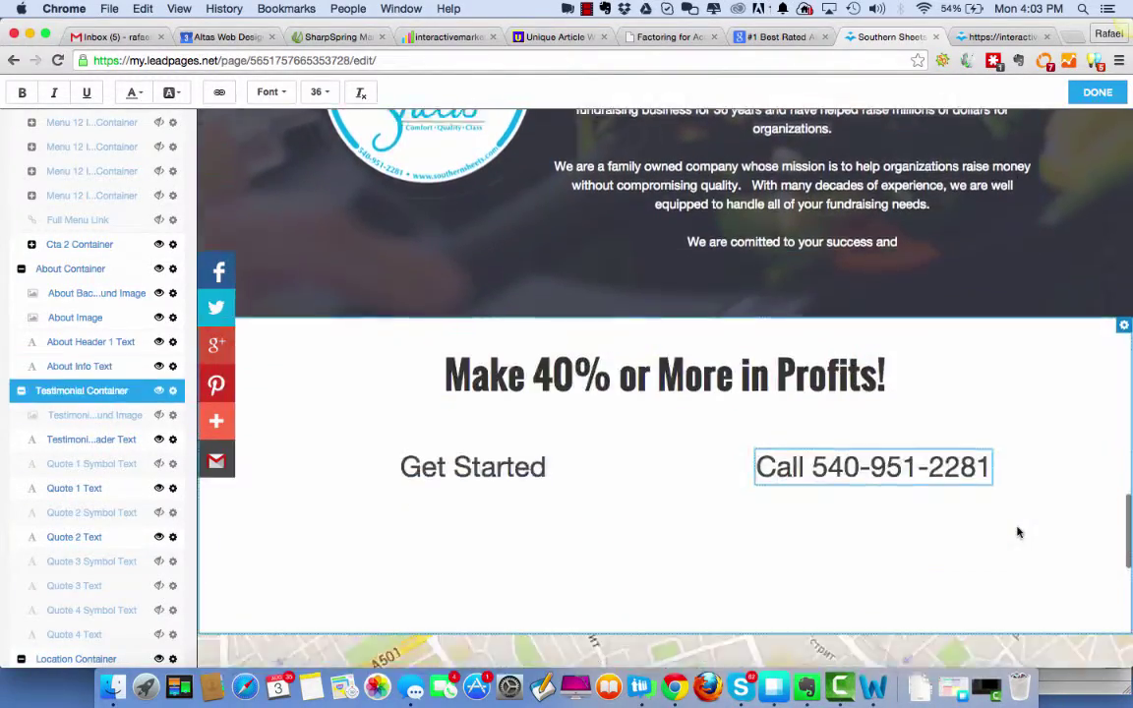
scroll(929, 362, "down", 5)
scroll(927, 337, "up", 5)
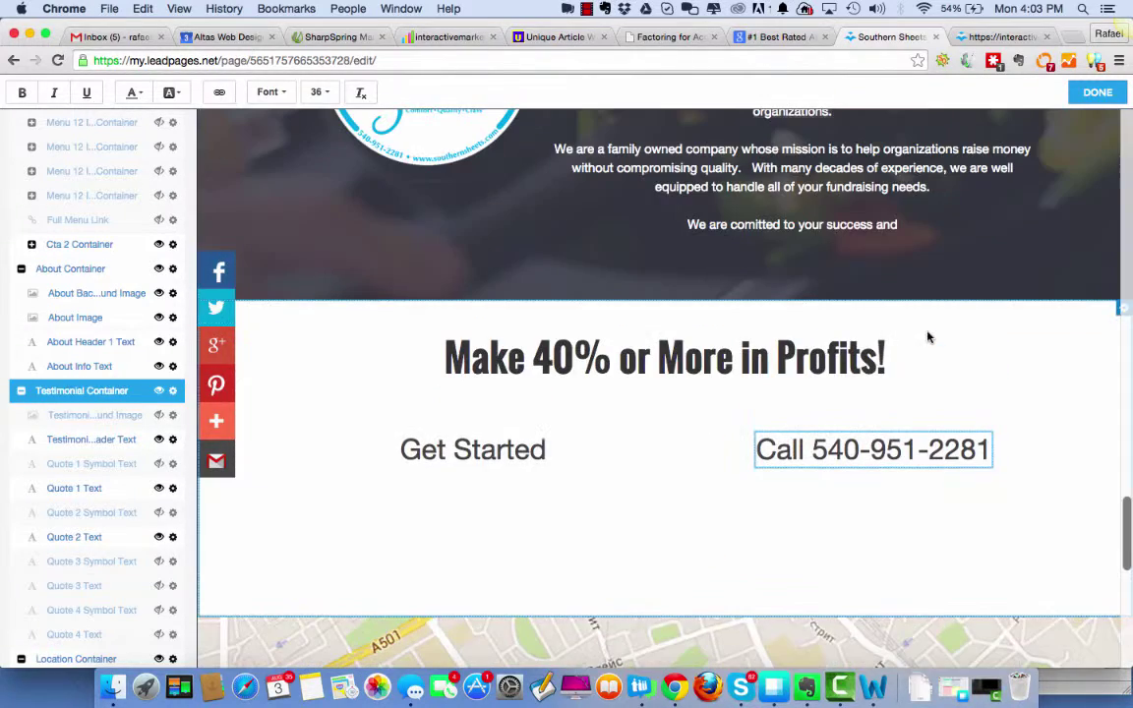
scroll(924, 329, "up", 2)
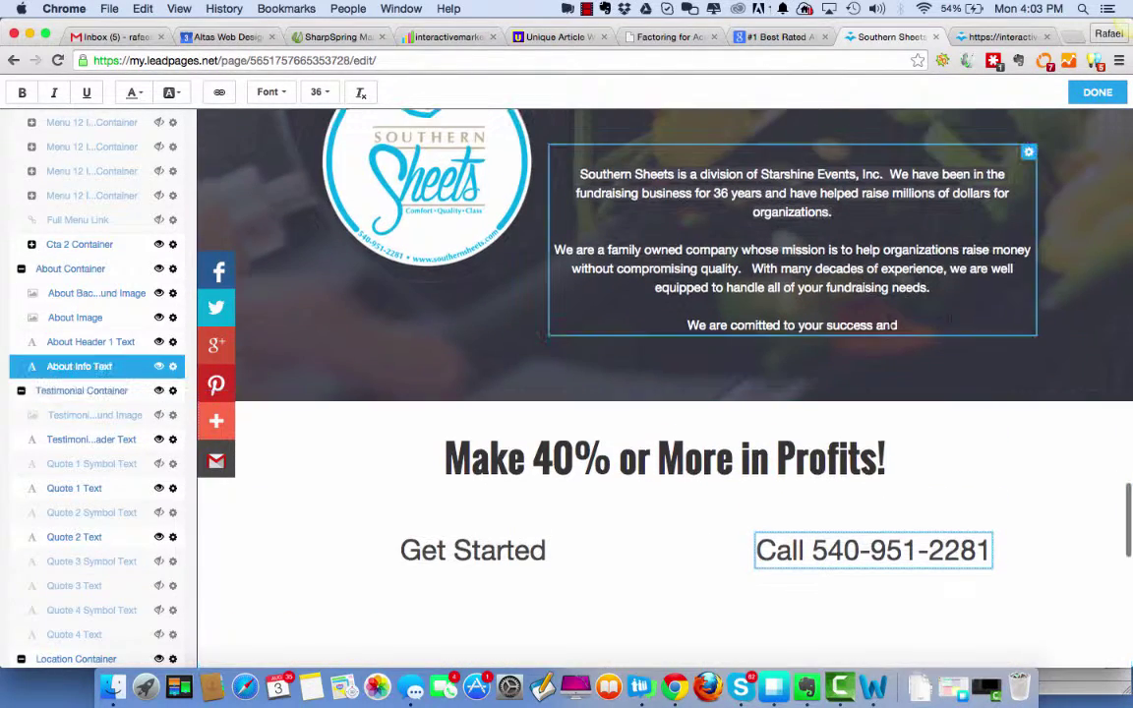
left_click(897, 324)
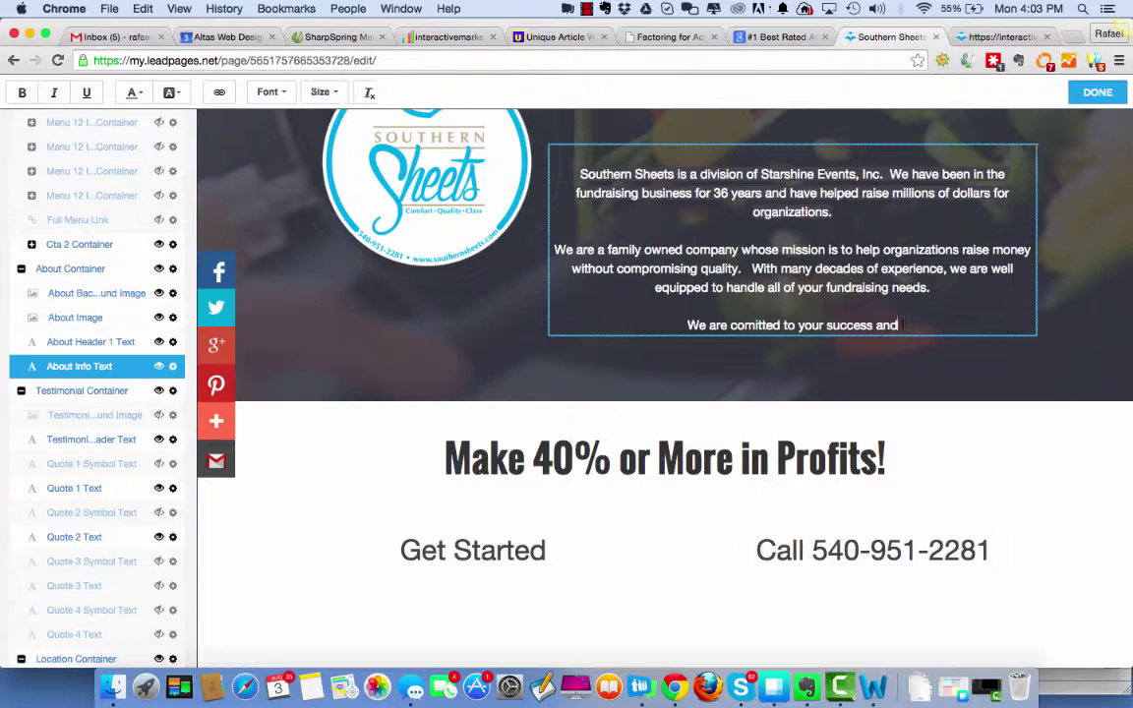
type("ADD A LI")
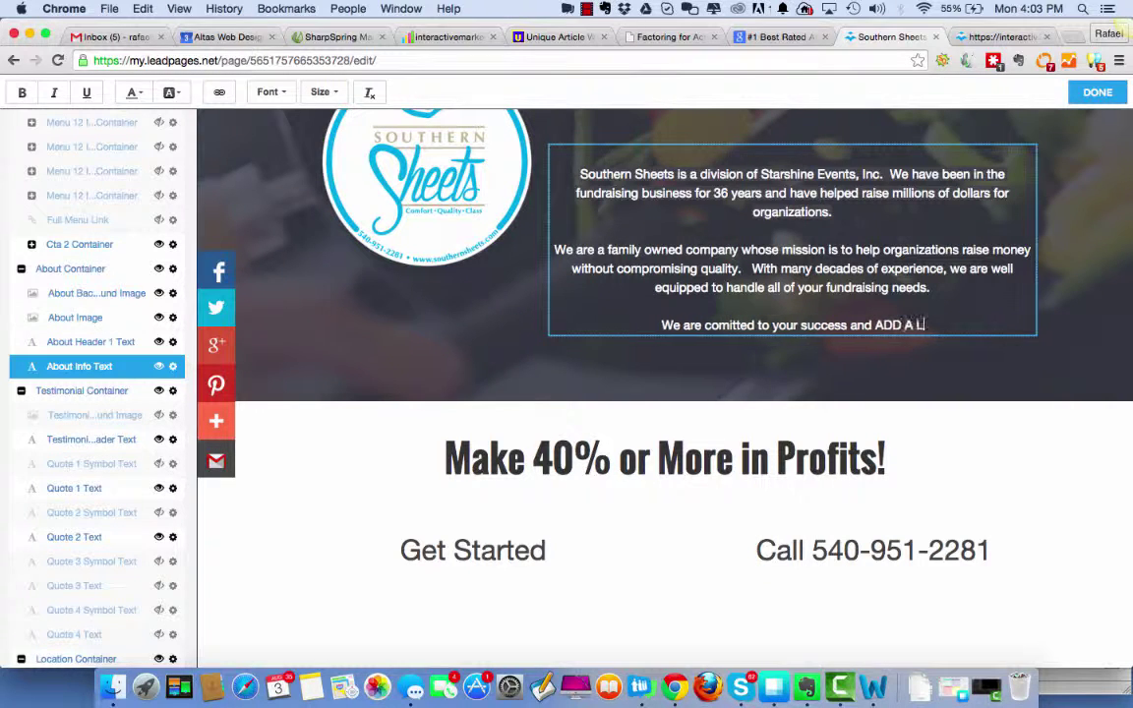
type("TTLE MO")
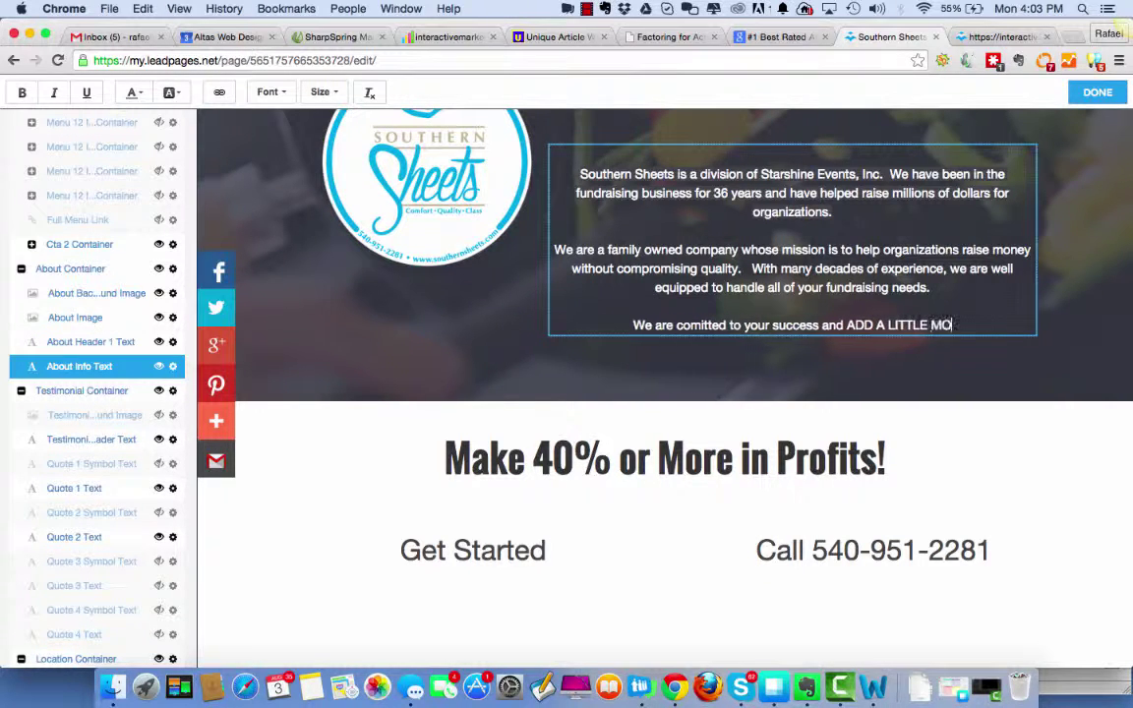
type("RE HERE")
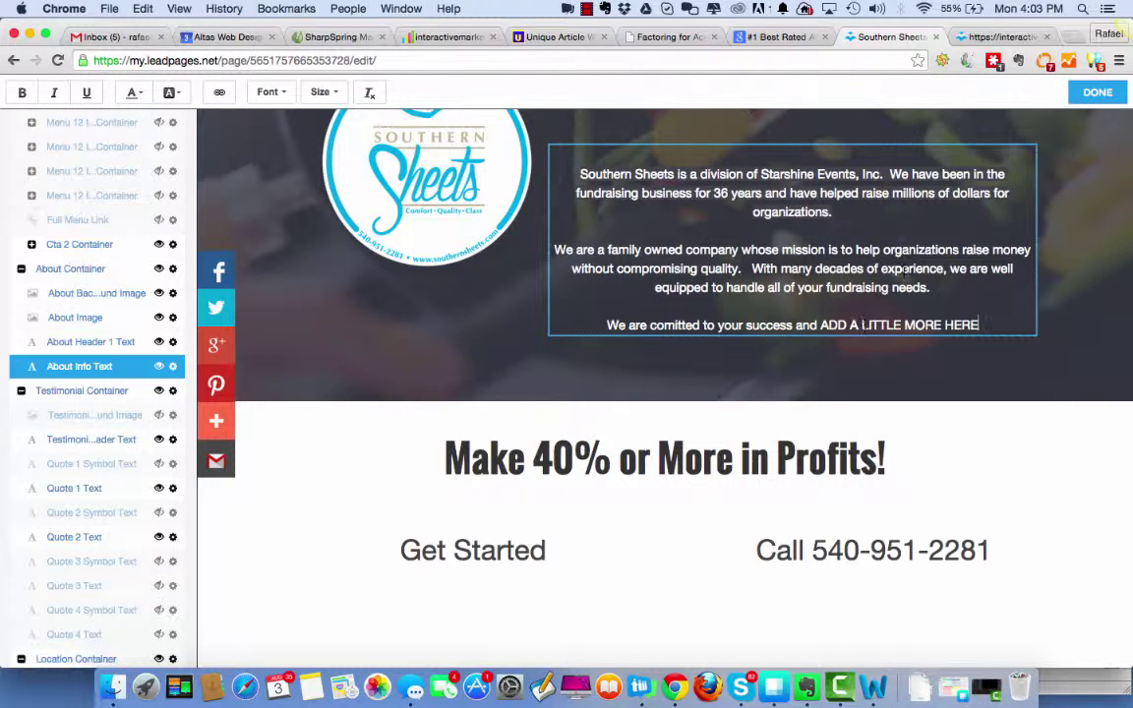
Select the About Us paragraph block and return to the top of the page.
scroll(952, 229, "up", 3)
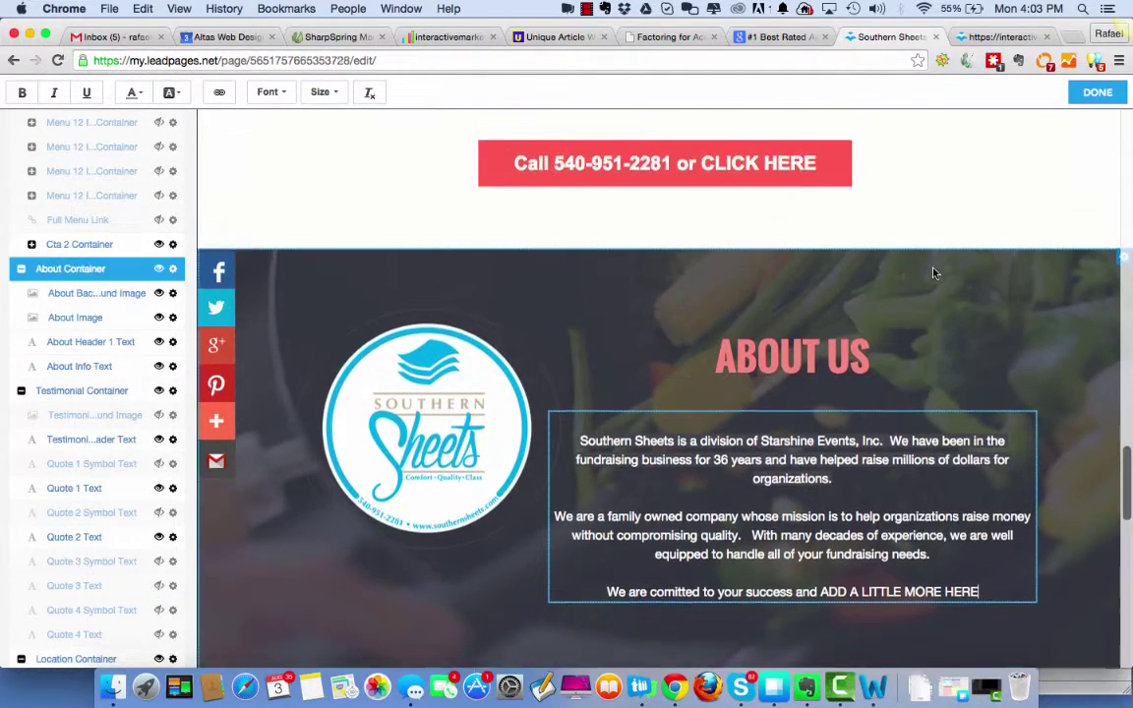
scroll(933, 270, "down", 2)
left_click(981, 476)
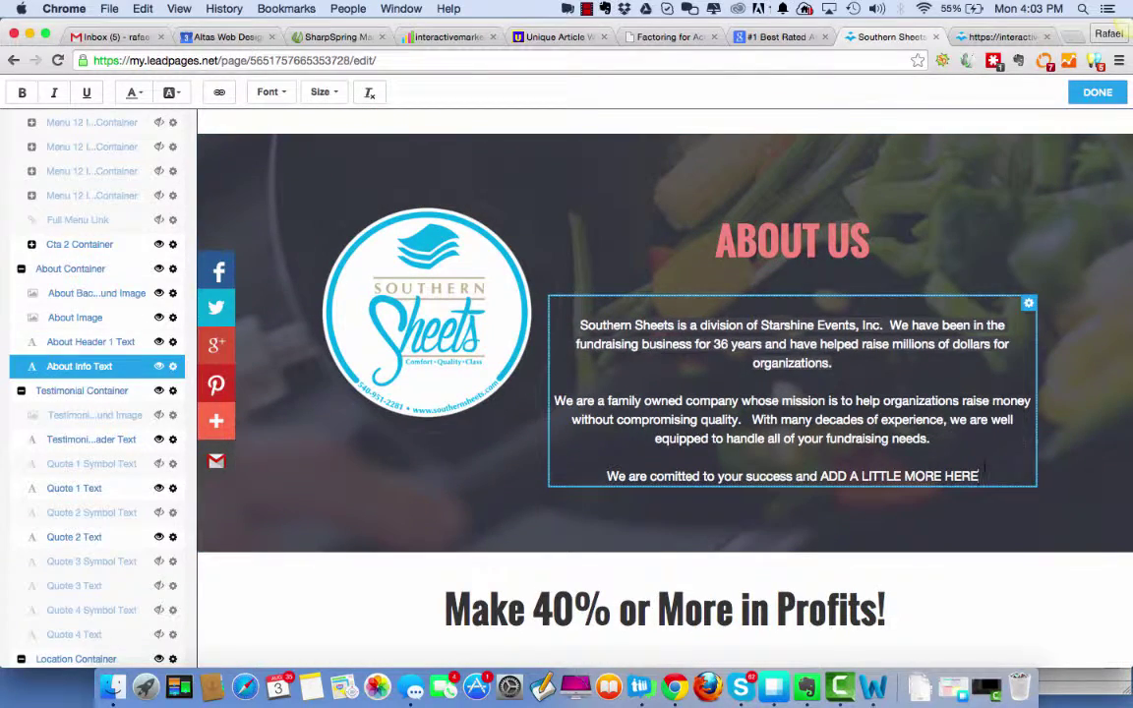
scroll(983, 470, "up", 10)
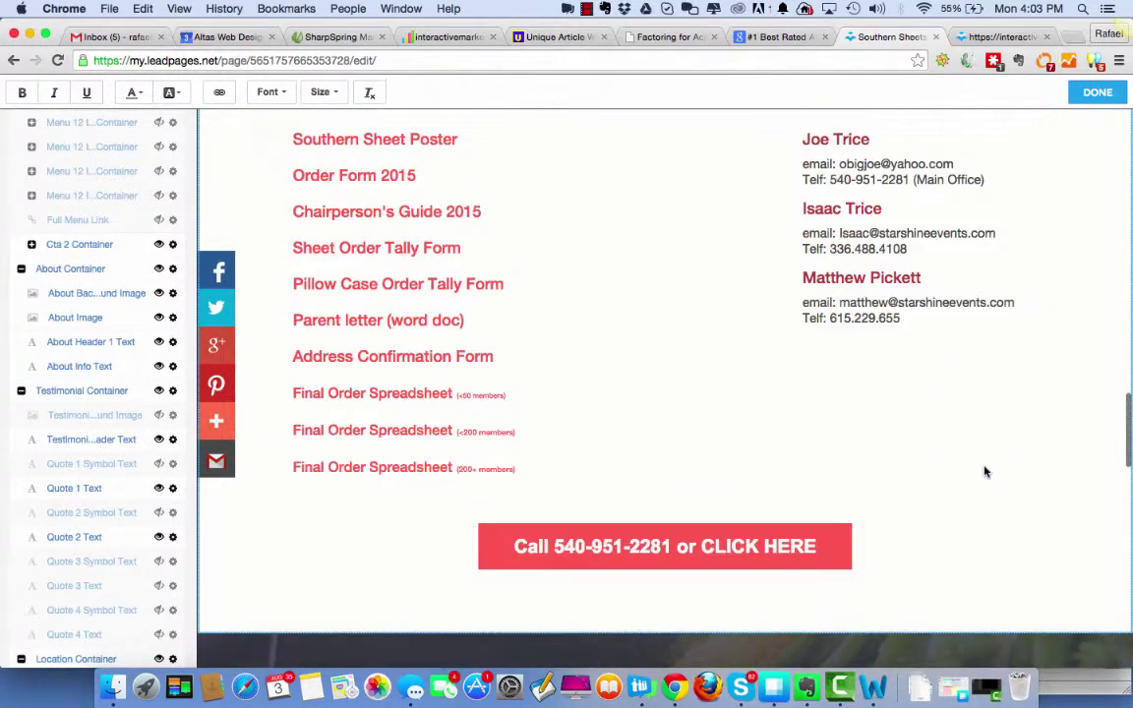
scroll(983, 467, "up", 10)
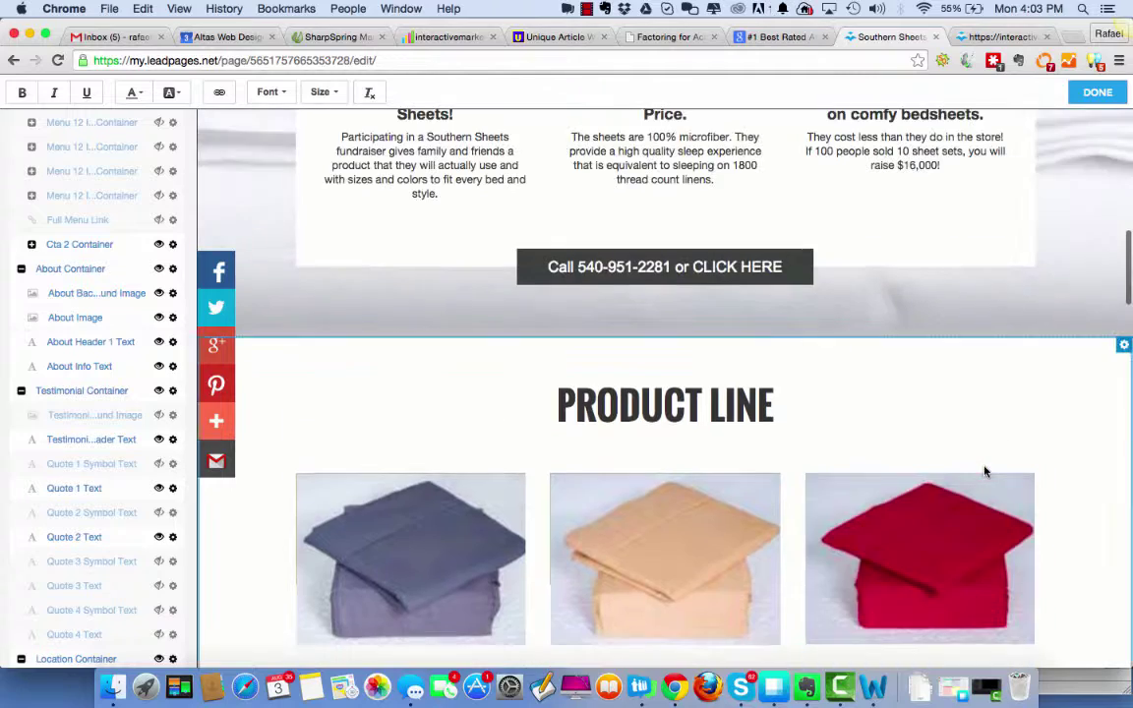
scroll(983, 472, "up", 10)
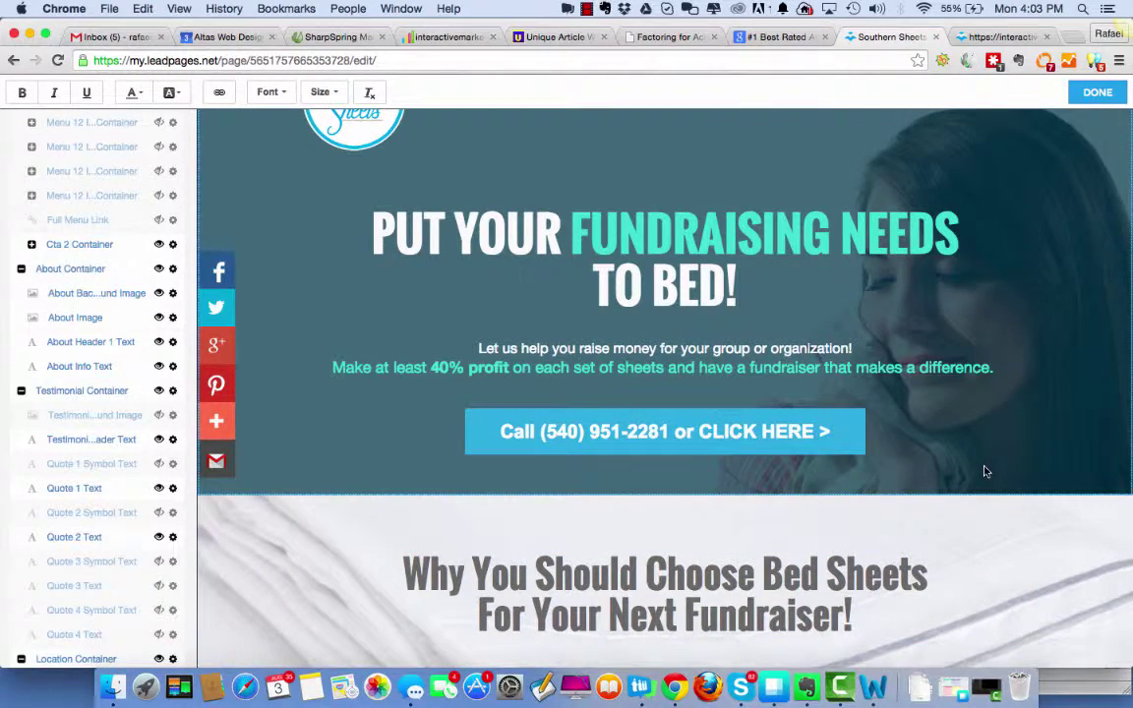
In a new tab, go to Teamwork's Pope Law Firm project tasks.
left_click(654, 38)
left_click(855, 33)
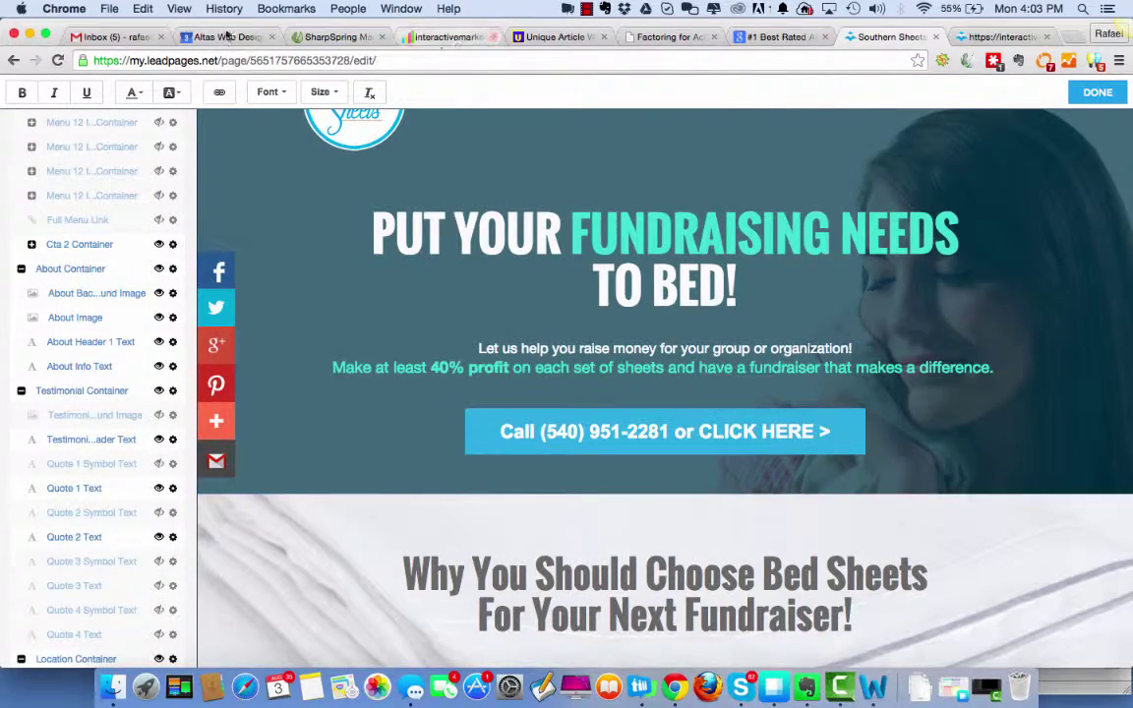
left_click(1073, 36)
type("teamwork.com")
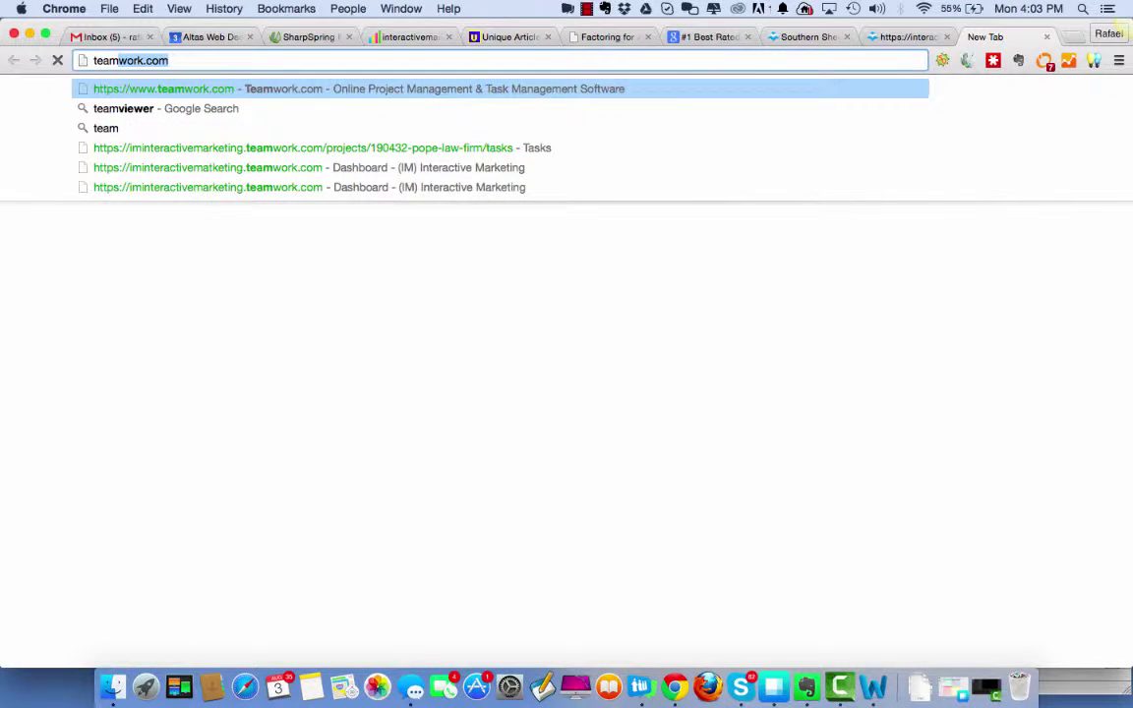
left_click(192, 149)
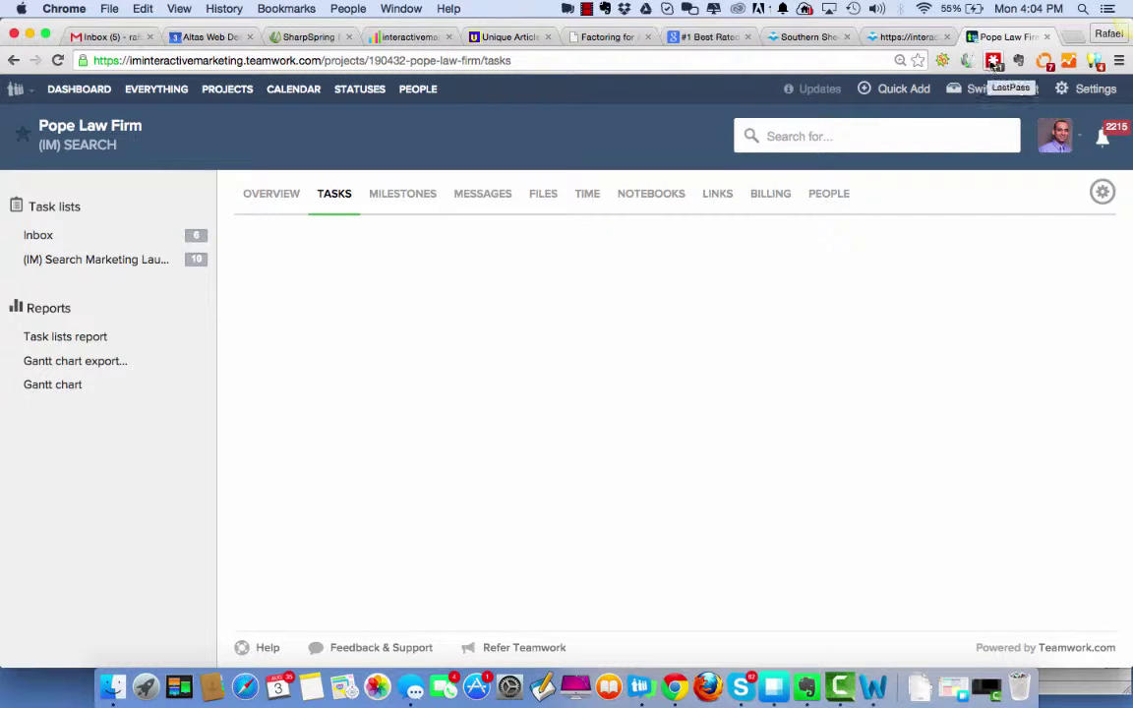
Search LastPass for 'lead' and open the LeadPages site from its saved login.
left_click(993, 61)
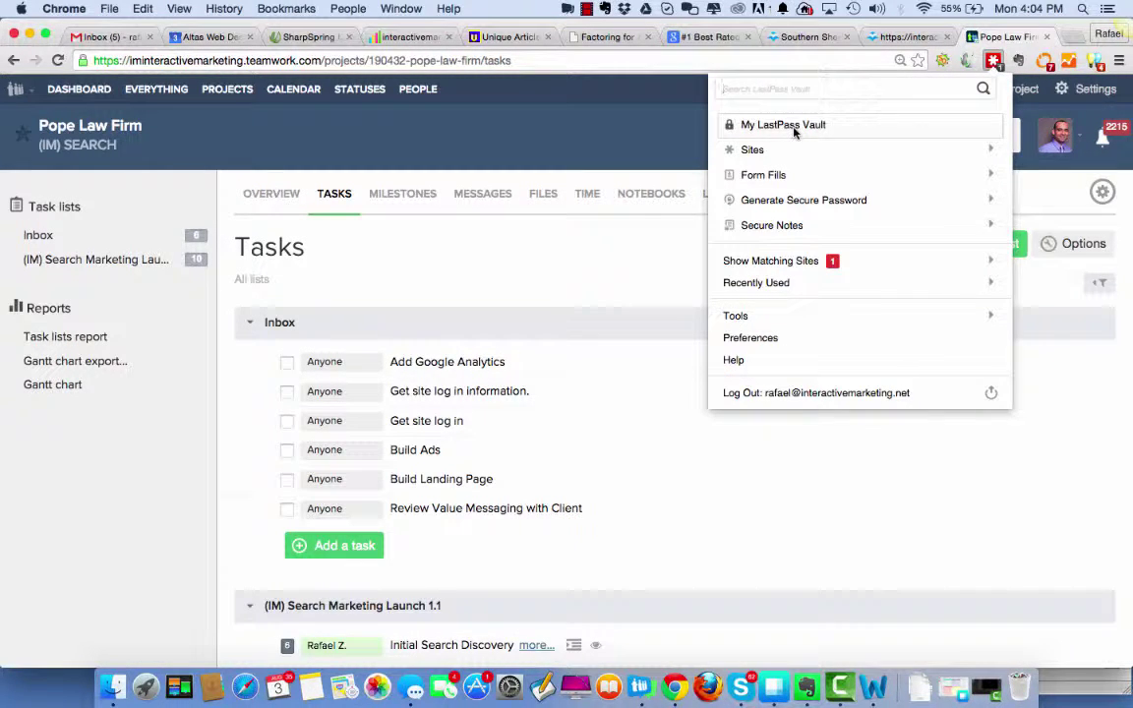
type("lead")
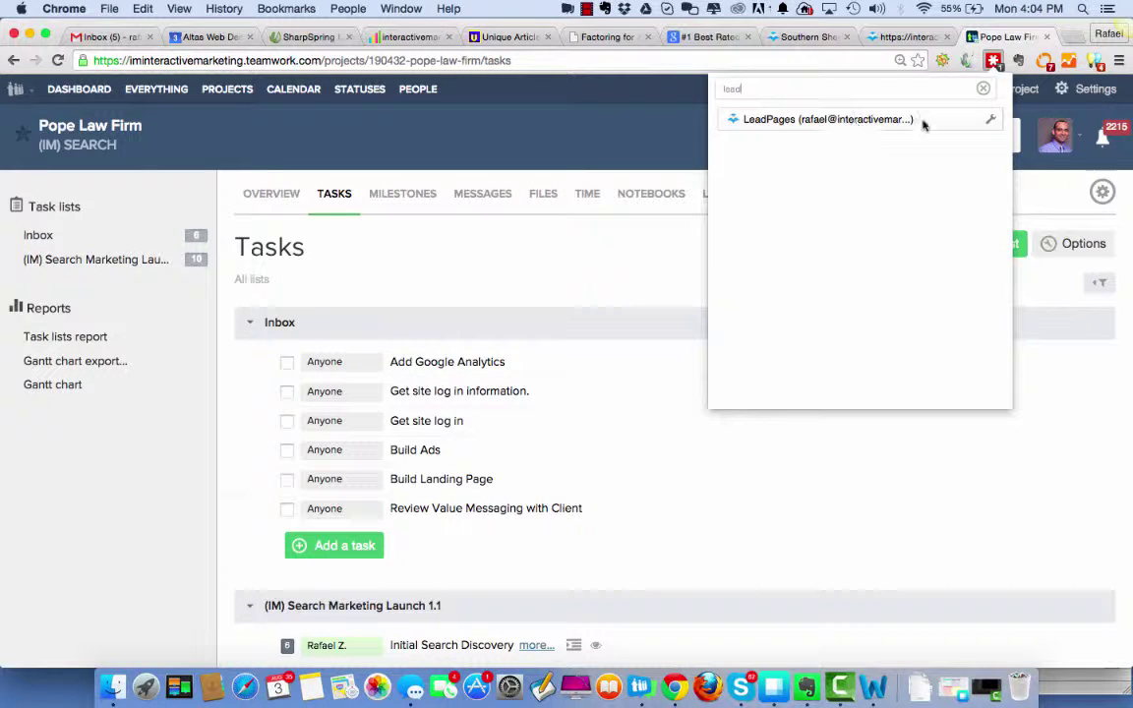
left_click(990, 121)
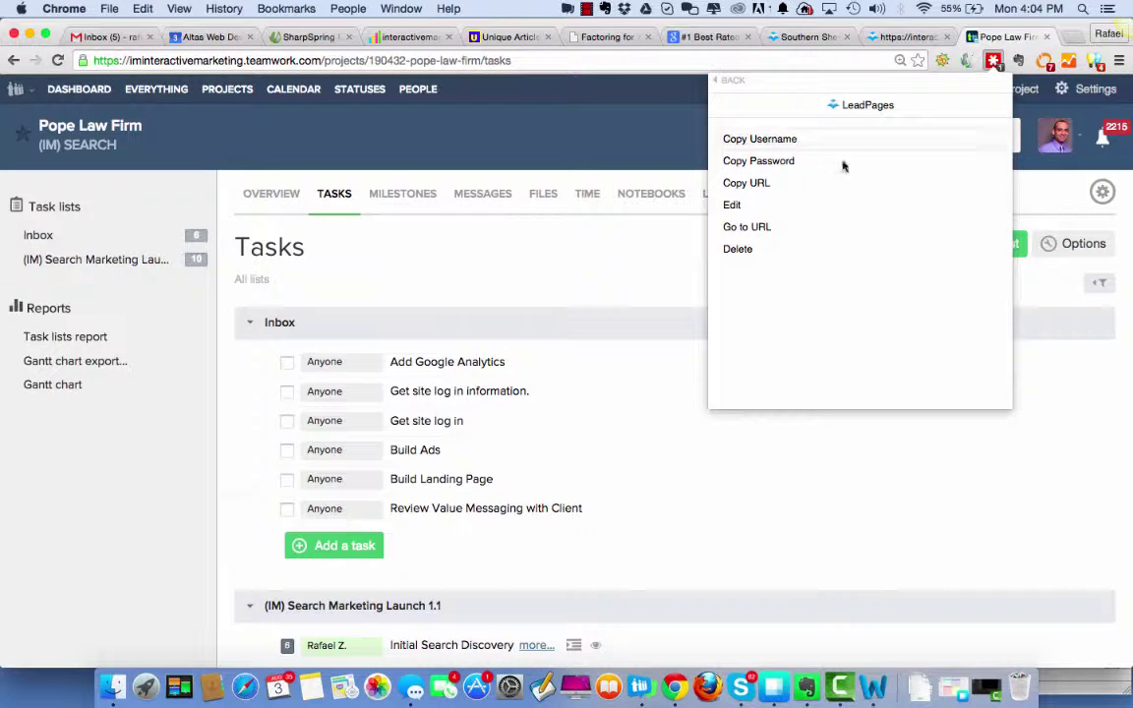
left_click(860, 232)
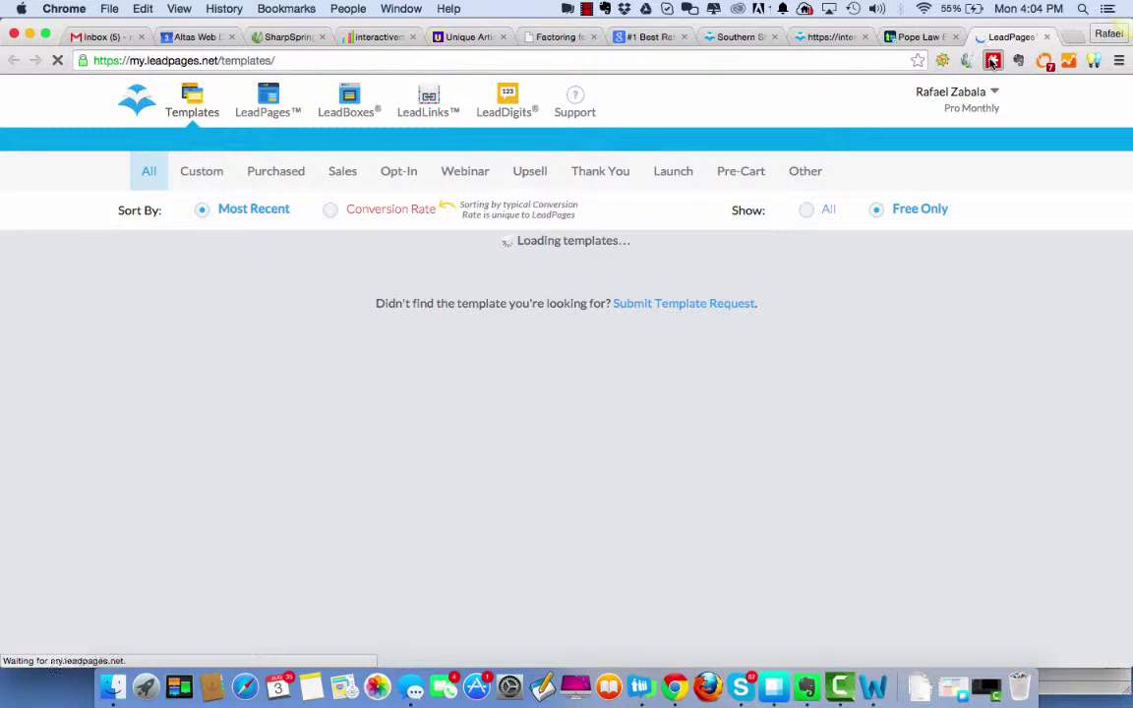
Open the LastPass vault and search it for 'lead'.
left_click(993, 62)
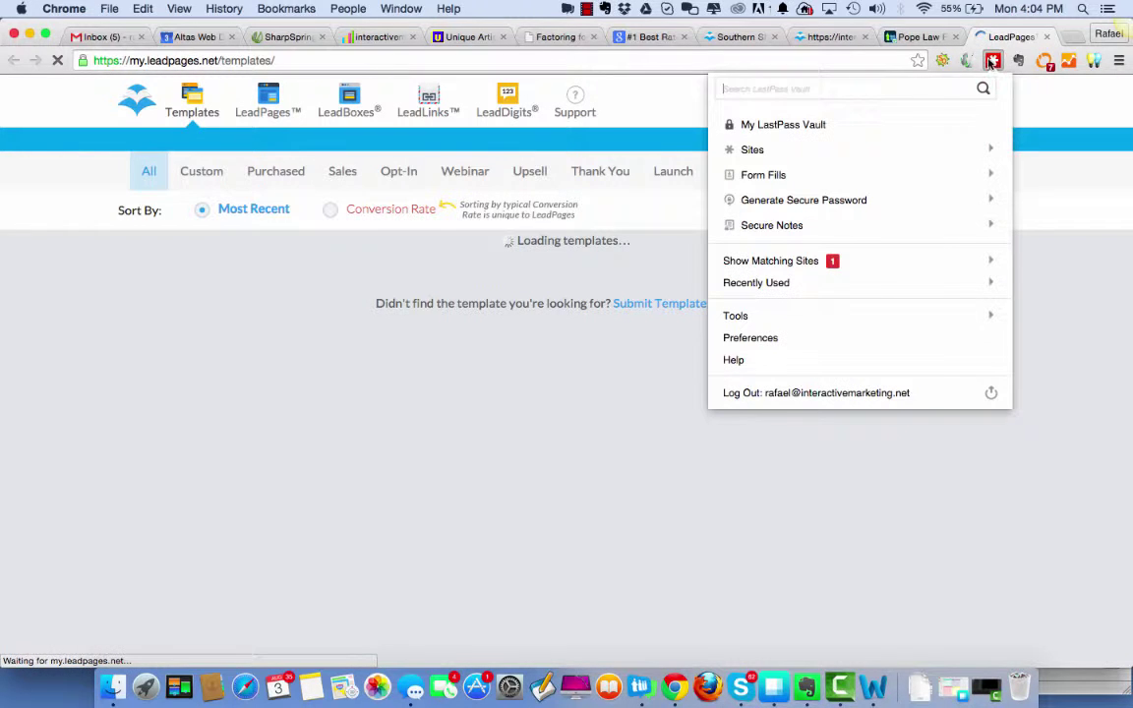
left_click(780, 126)
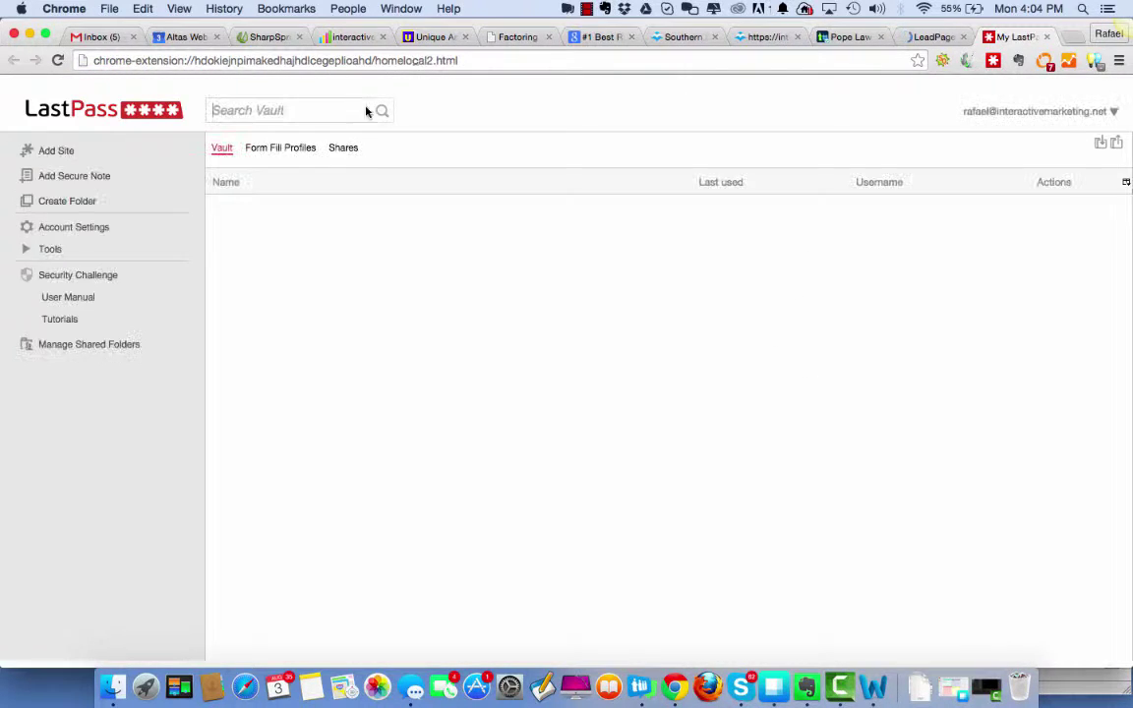
type("last")
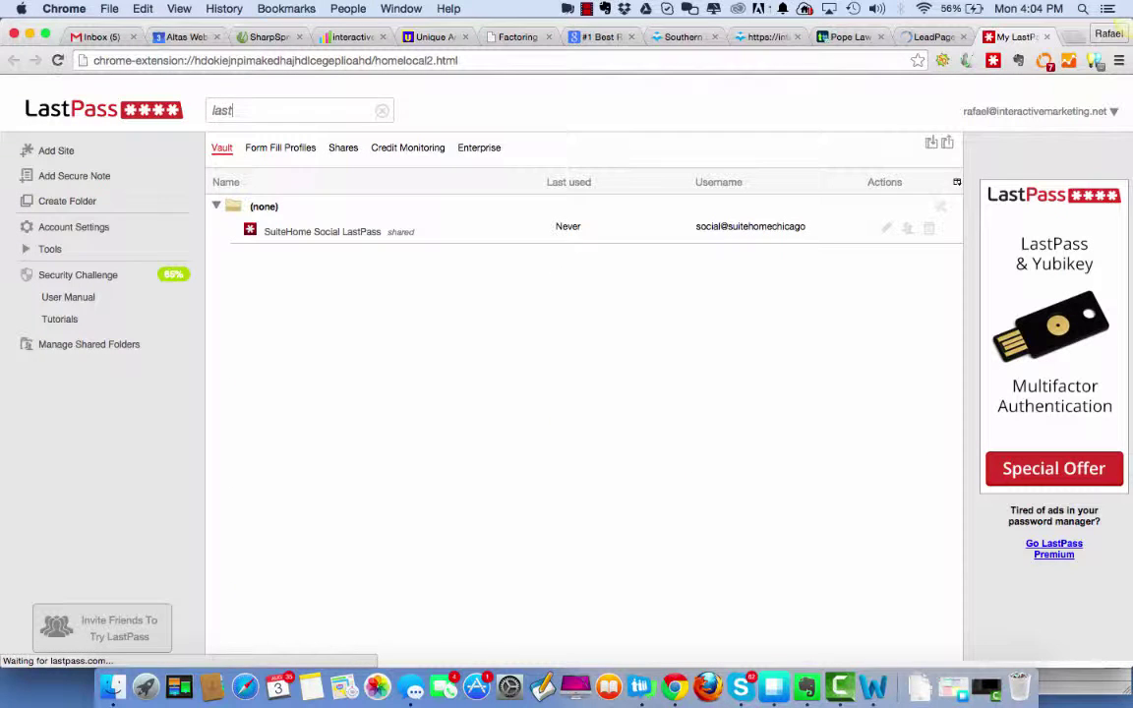
key("BackSpace")
key("BackSpace")
key("BackSpace")
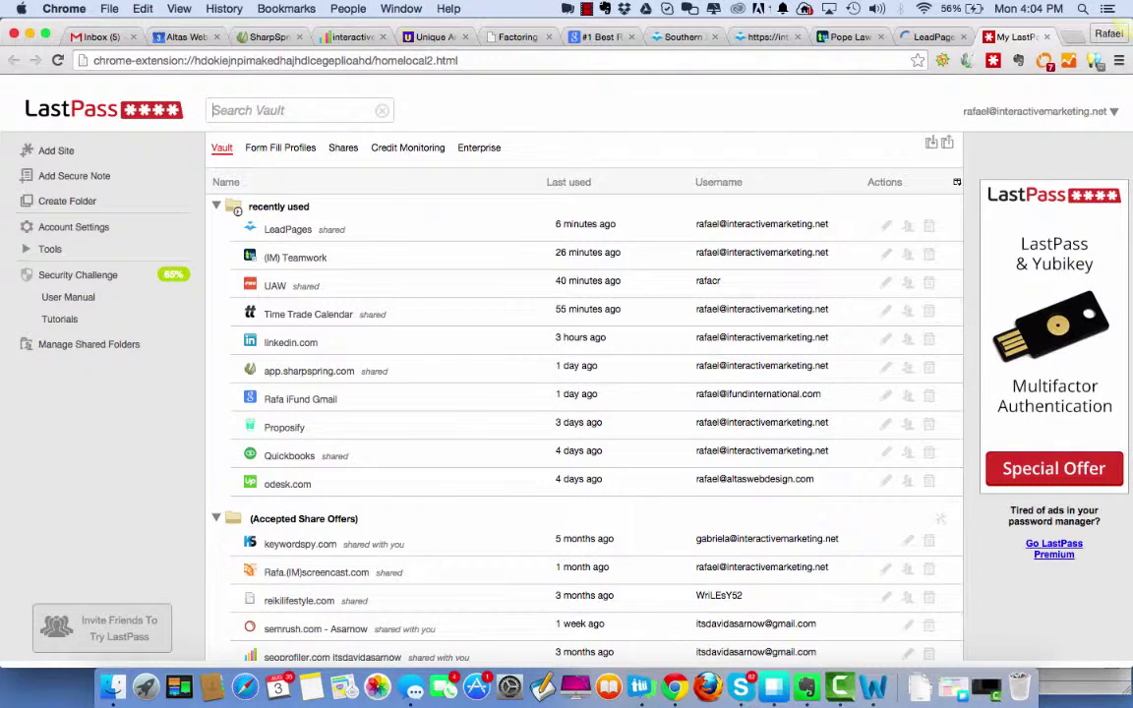
type("lead")
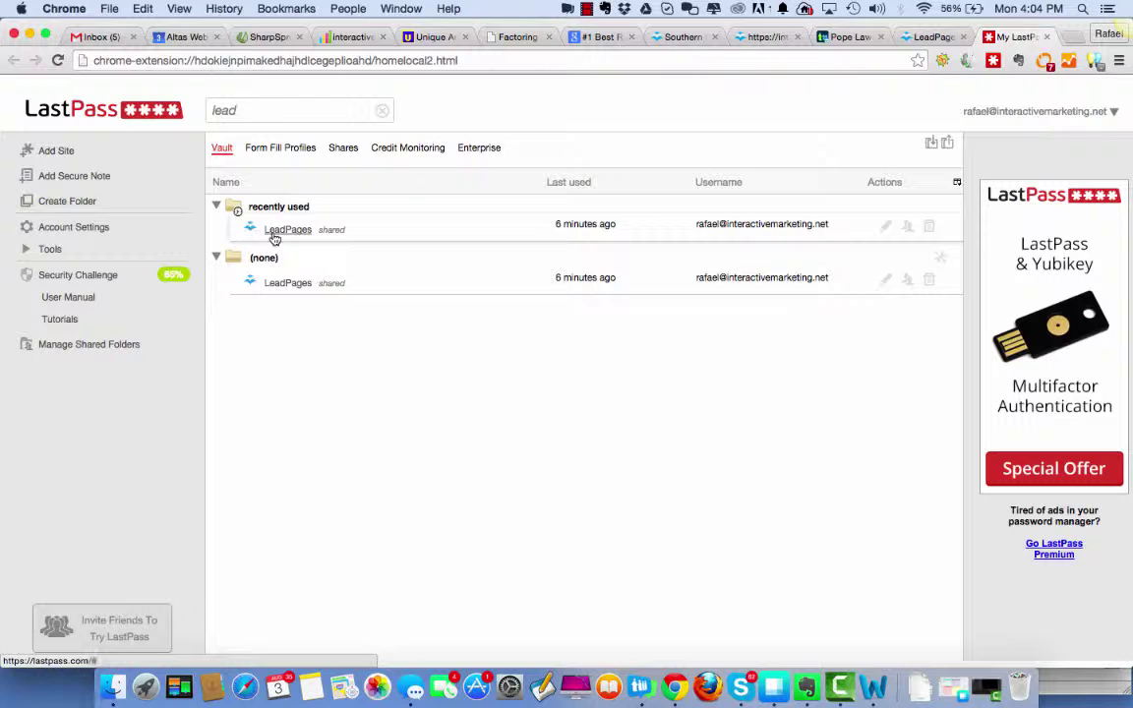
Share the LeadPages login with a colleague's e-mail and return to the LeadPages tab.
left_click(907, 227)
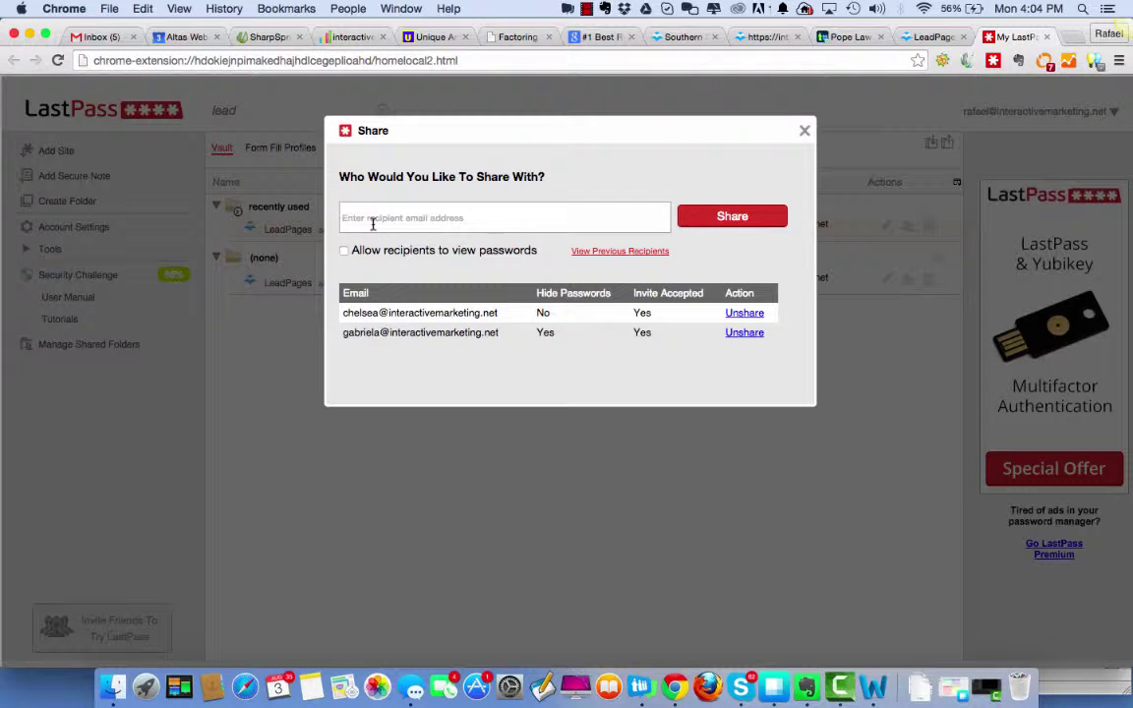
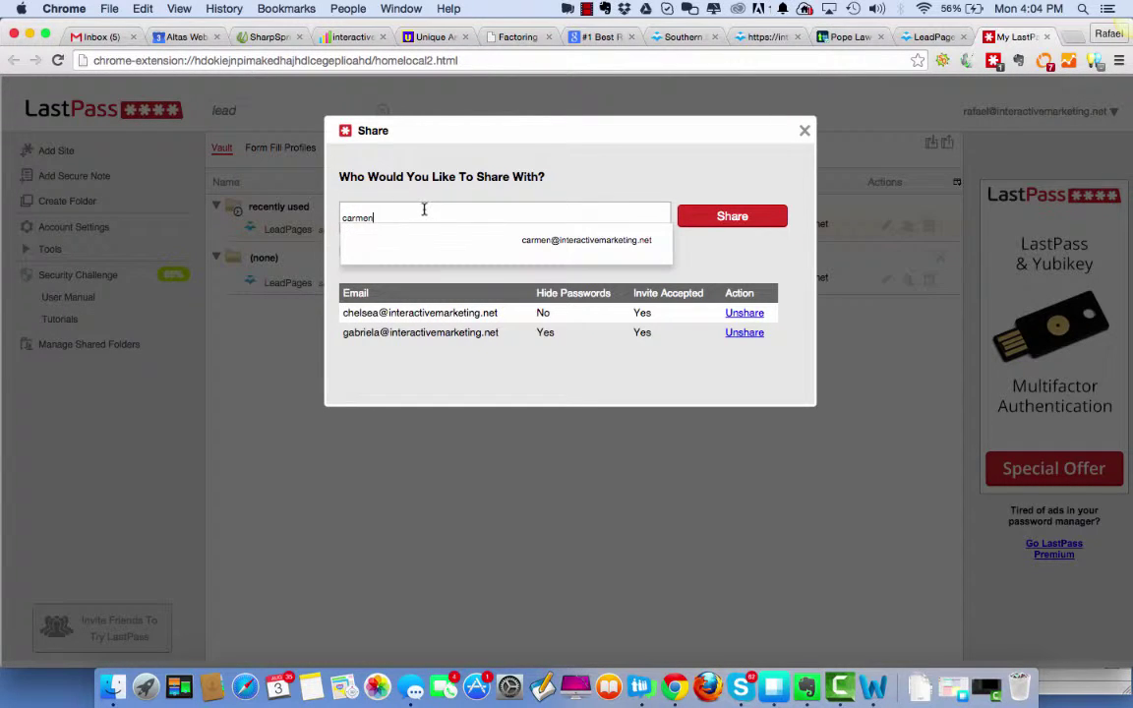
left_click(539, 236)
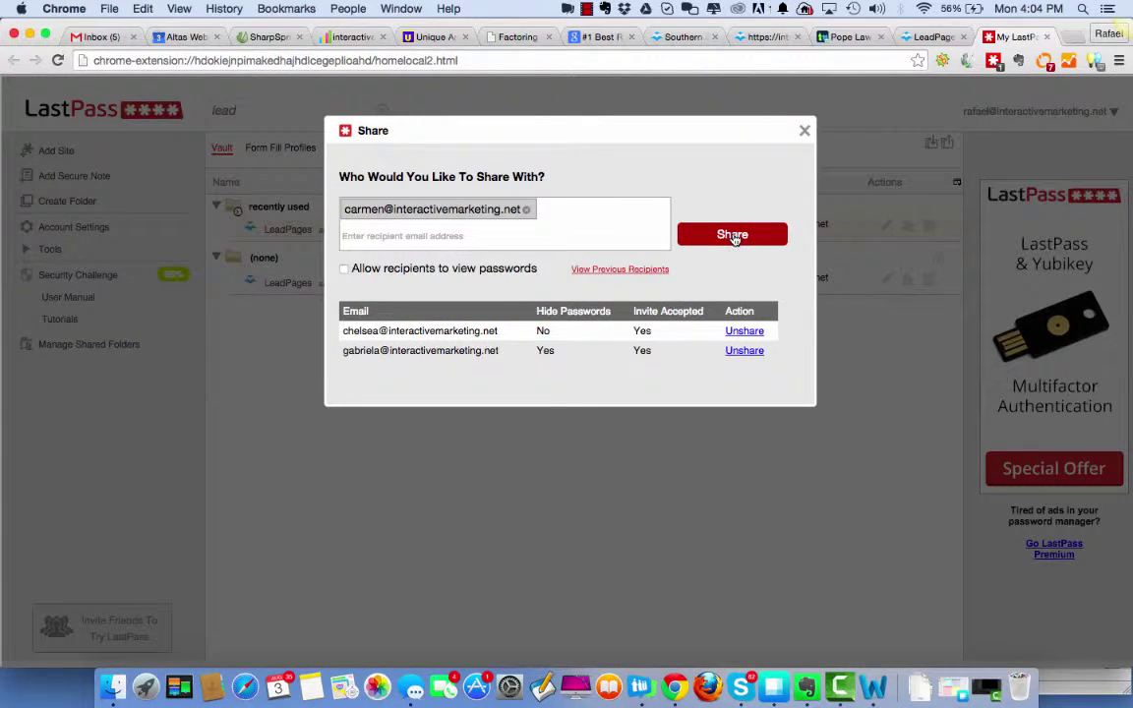
left_click(733, 236)
left_click(567, 329)
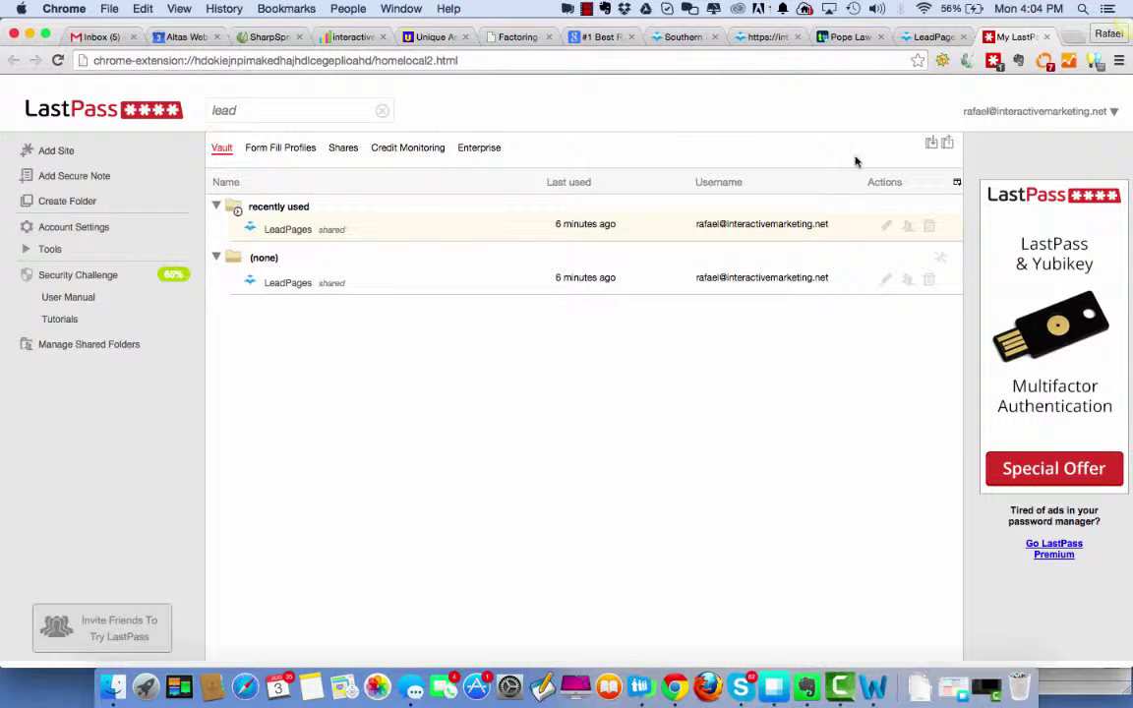
left_click(917, 38)
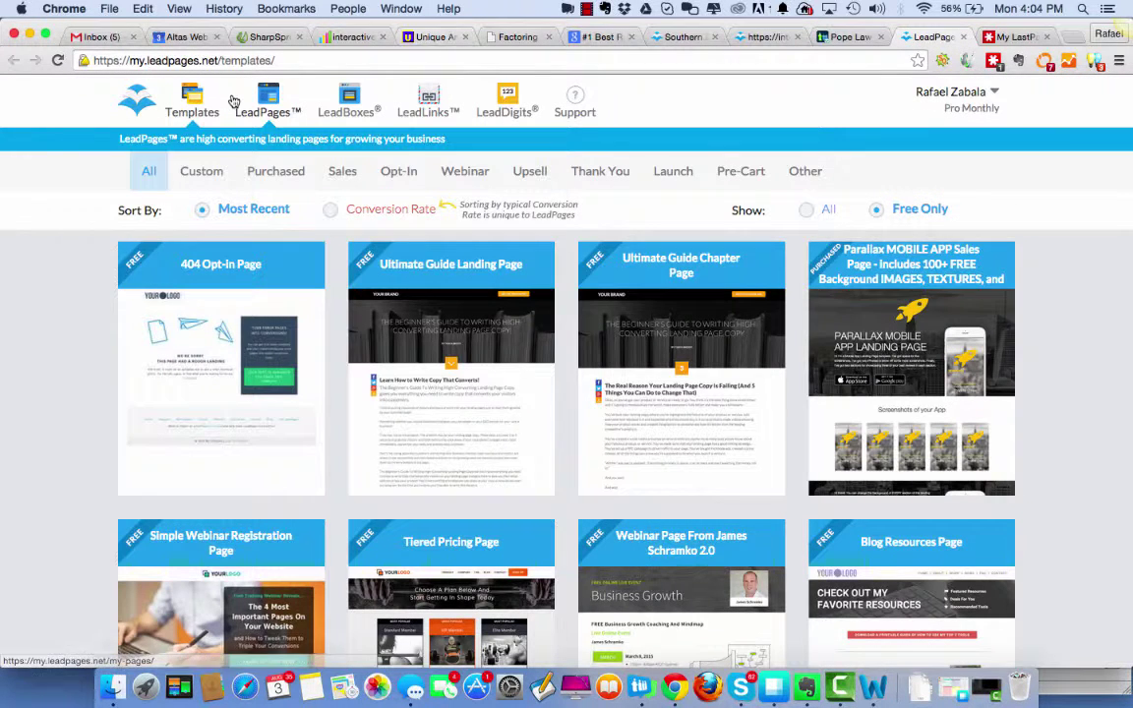
Open the My Pages landing-page list and move to its next page.
left_click(269, 90)
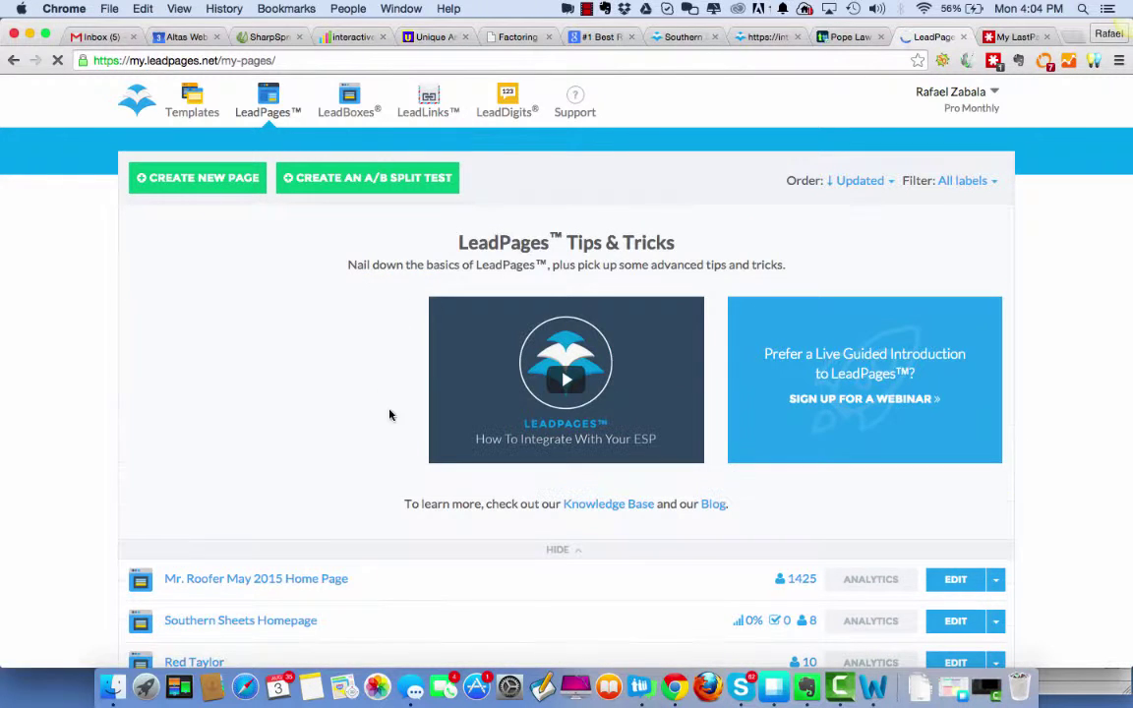
scroll(401, 552, "down", 5)
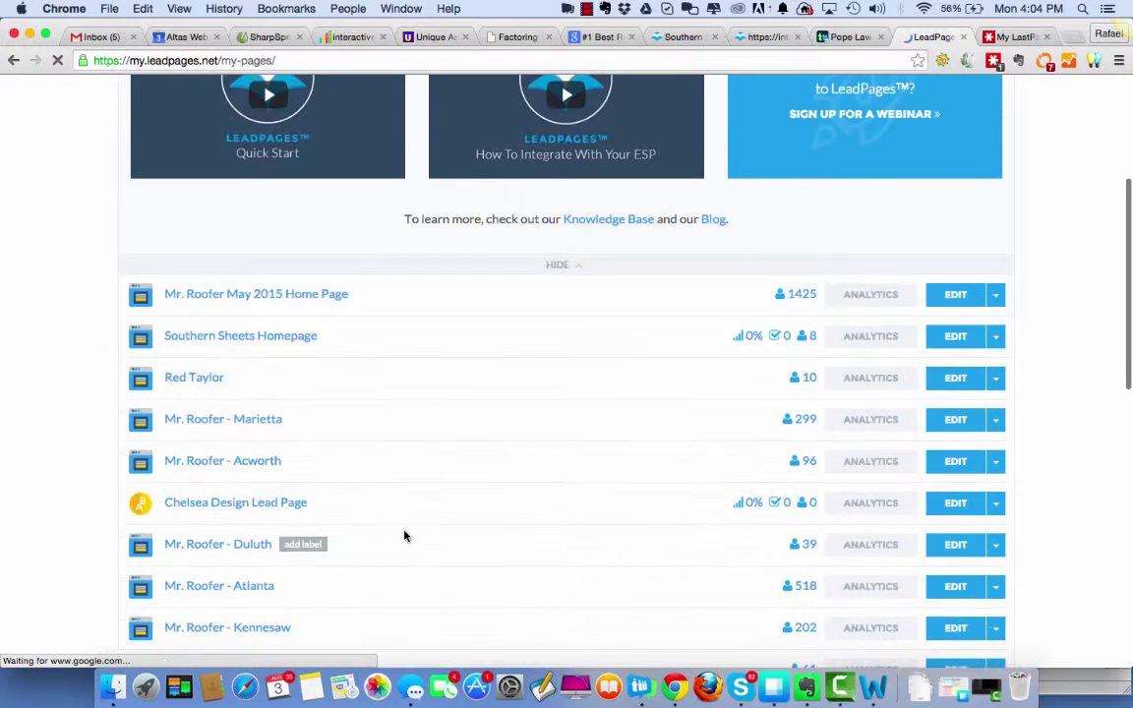
scroll(424, 329, "down", 9)
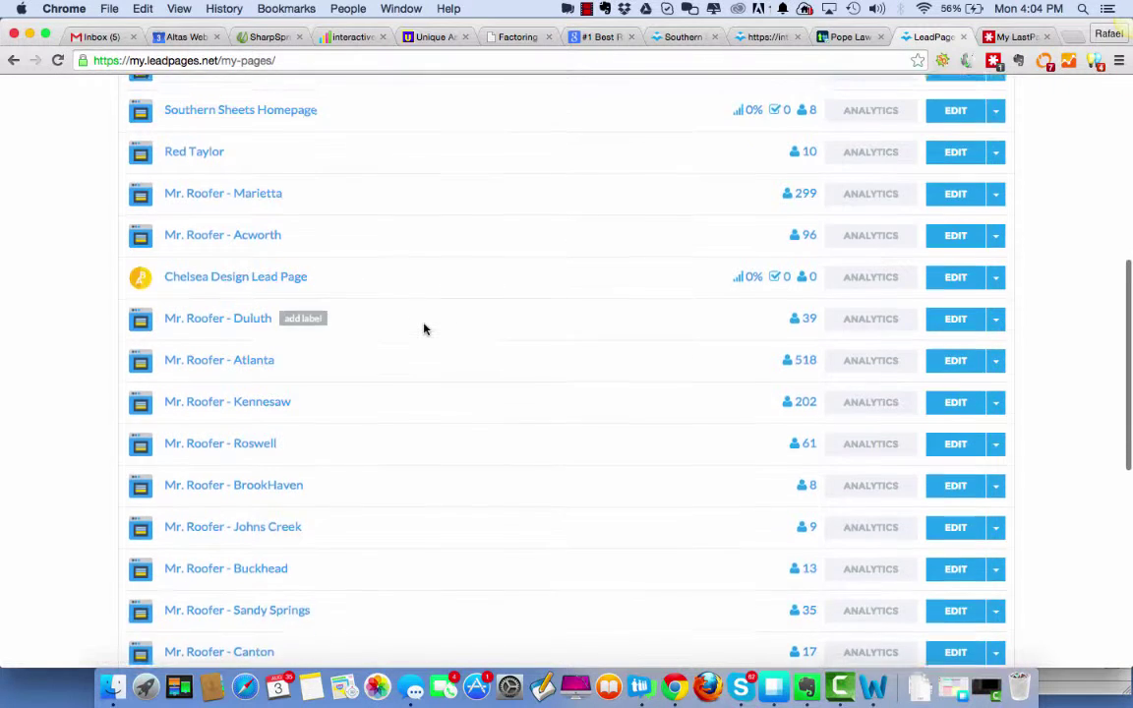
scroll(424, 328, "down", 2)
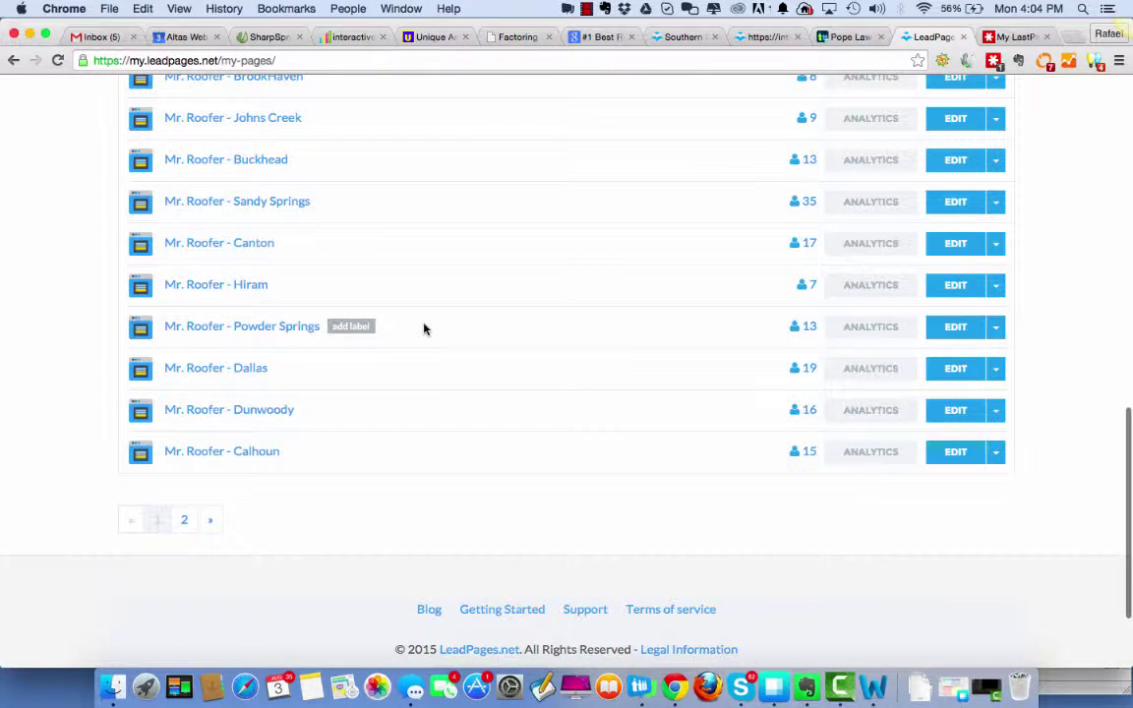
left_click(209, 521)
Page forward twice more through the saved landing pages.
scroll(408, 311, "up", 5)
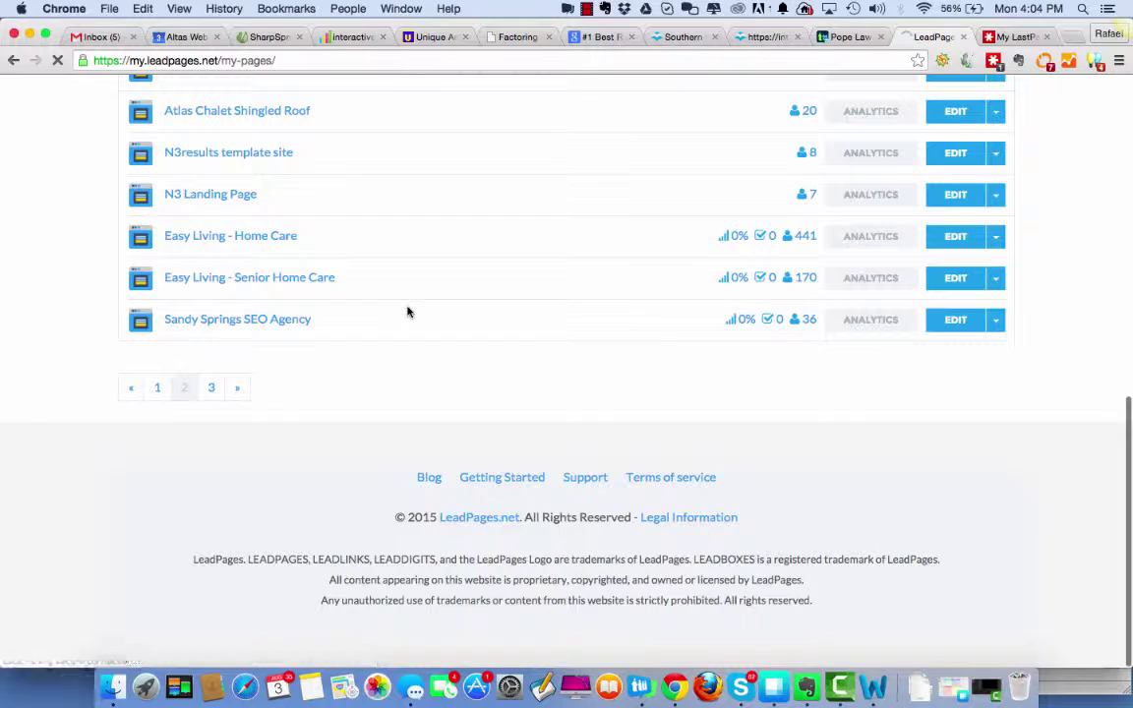
scroll(408, 312, "up", 3)
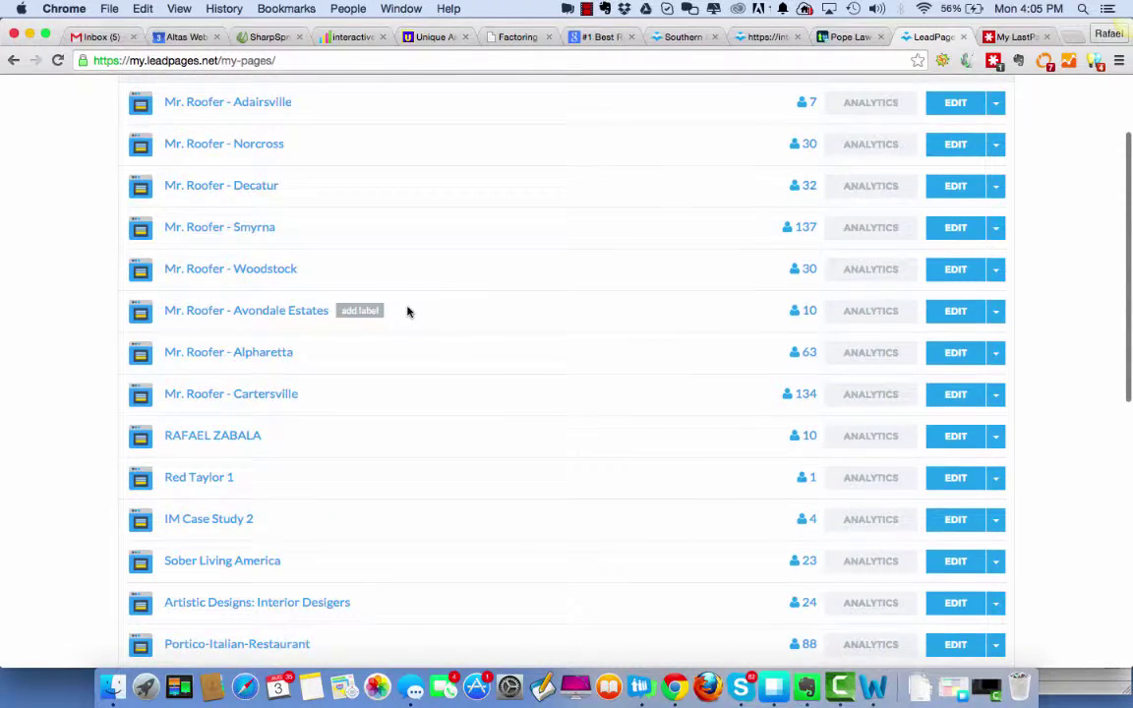
scroll(408, 311, "down", 10)
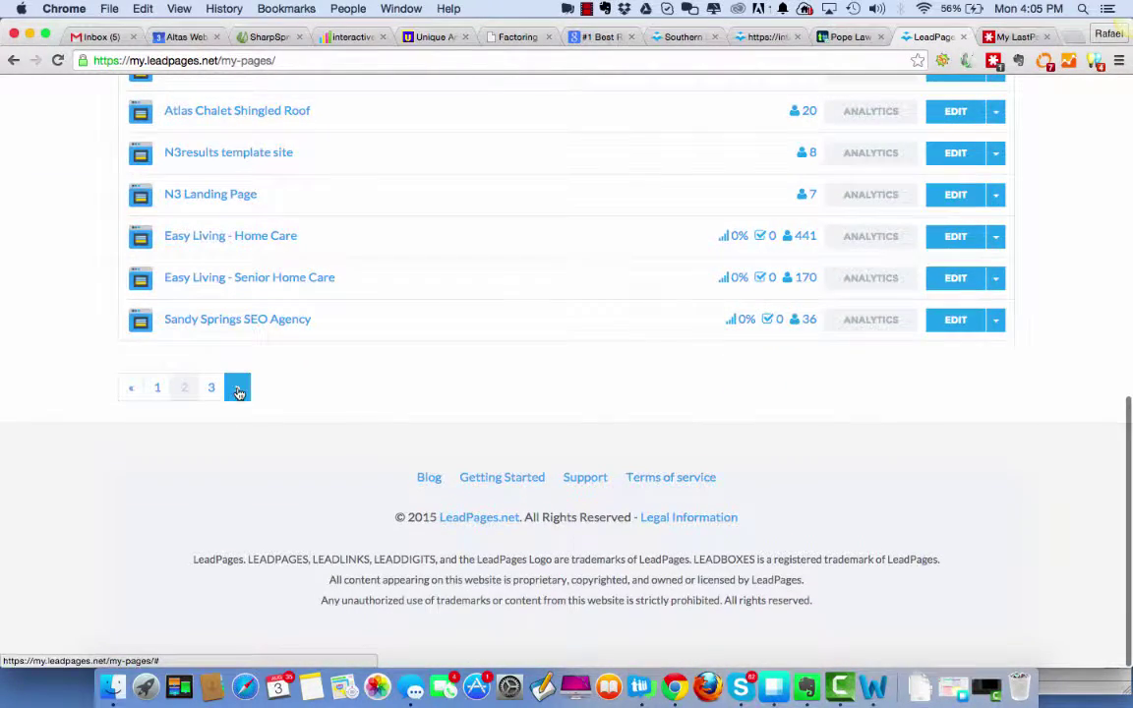
left_click(233, 388)
scroll(420, 318, "up", 10)
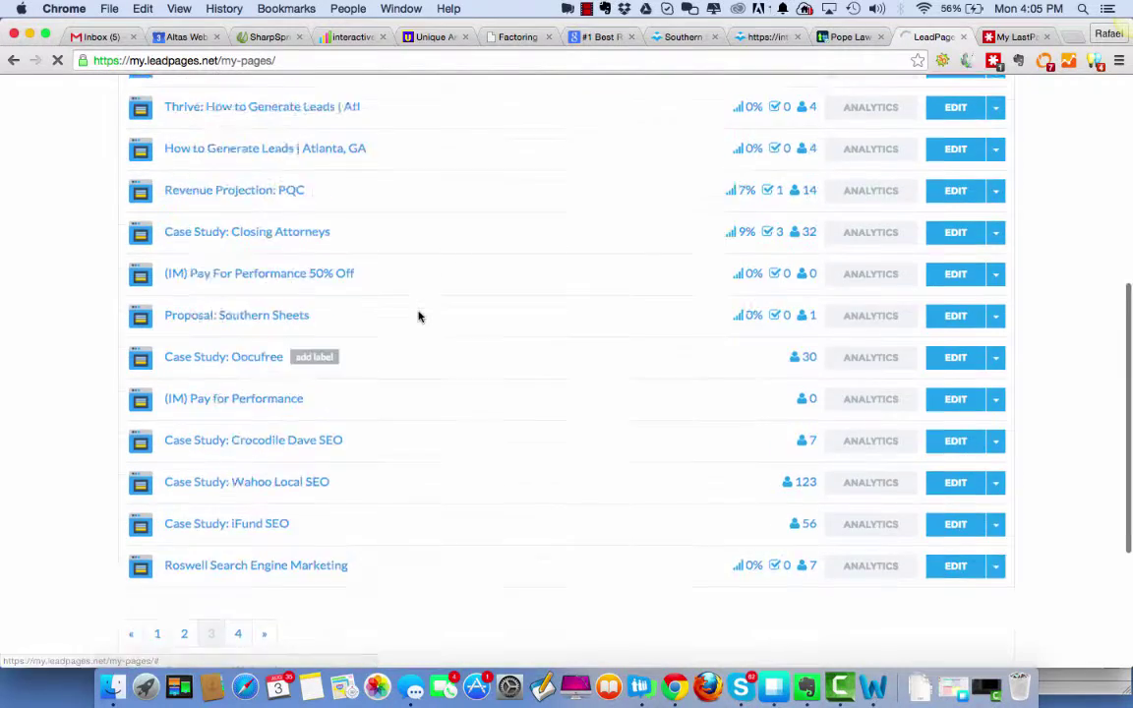
scroll(418, 316, "down", 2)
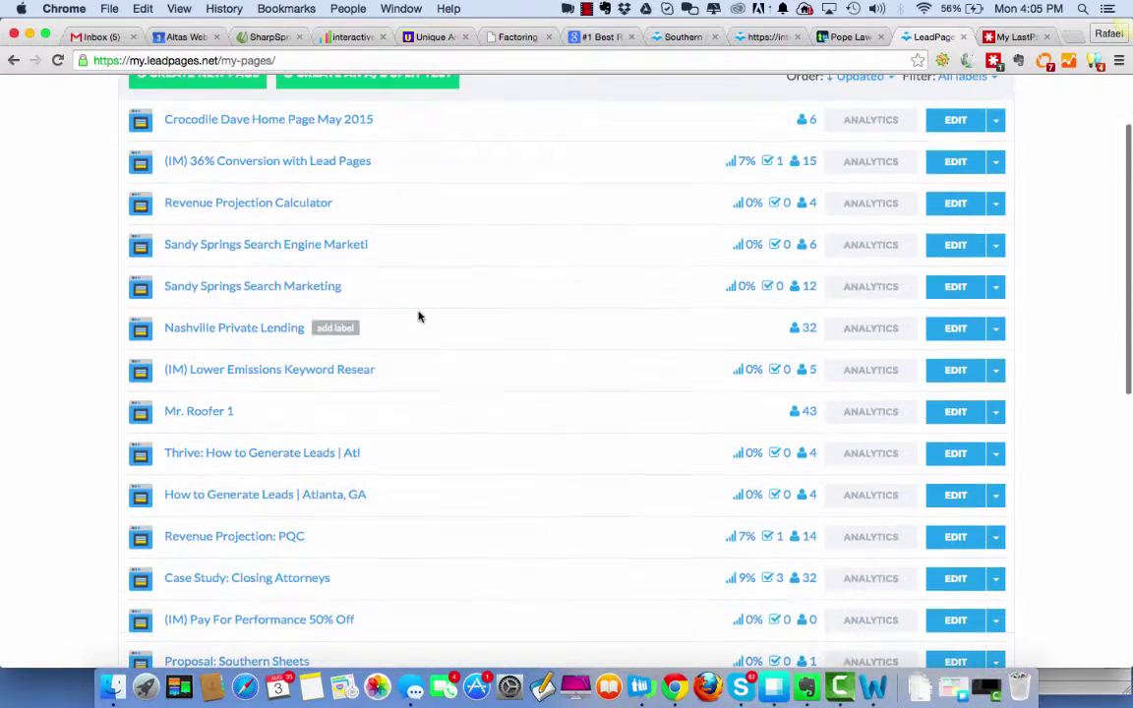
scroll(418, 315, "down", 7)
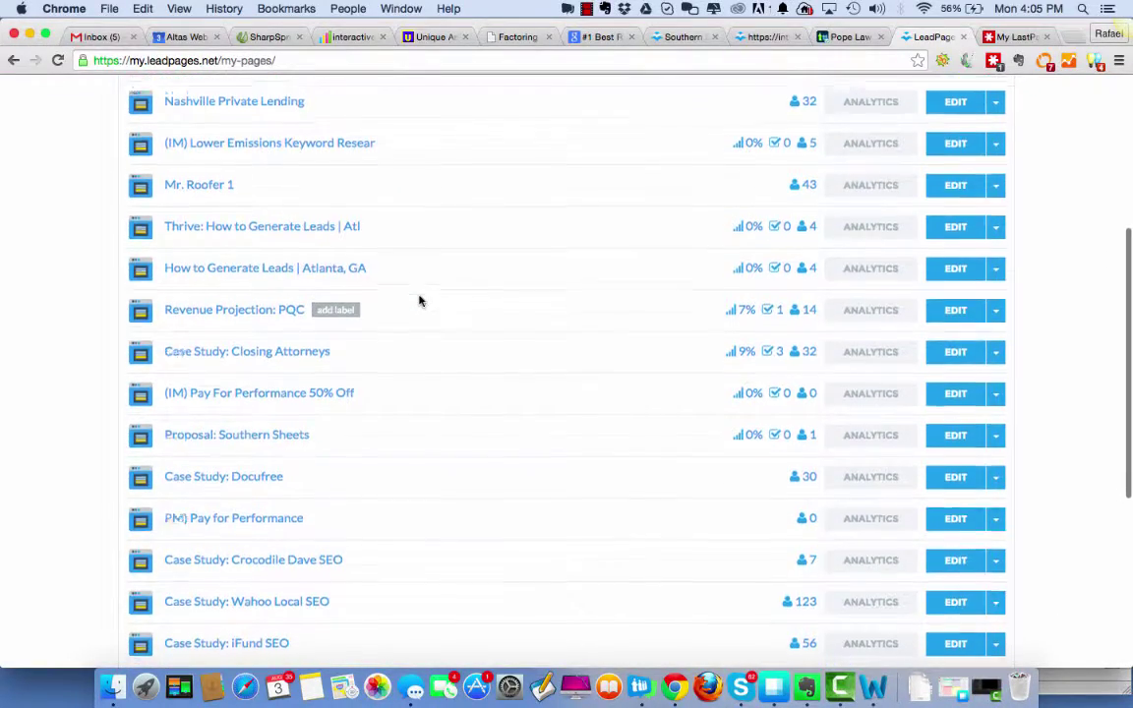
scroll(417, 300, "down", 5)
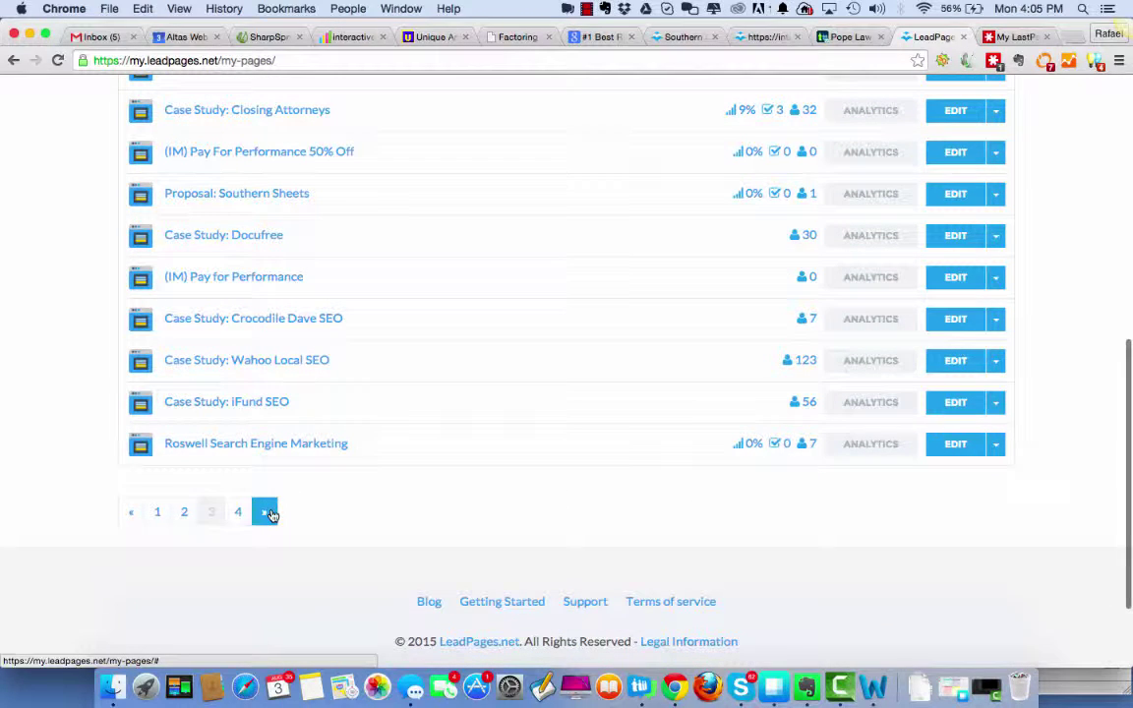
left_click(268, 512)
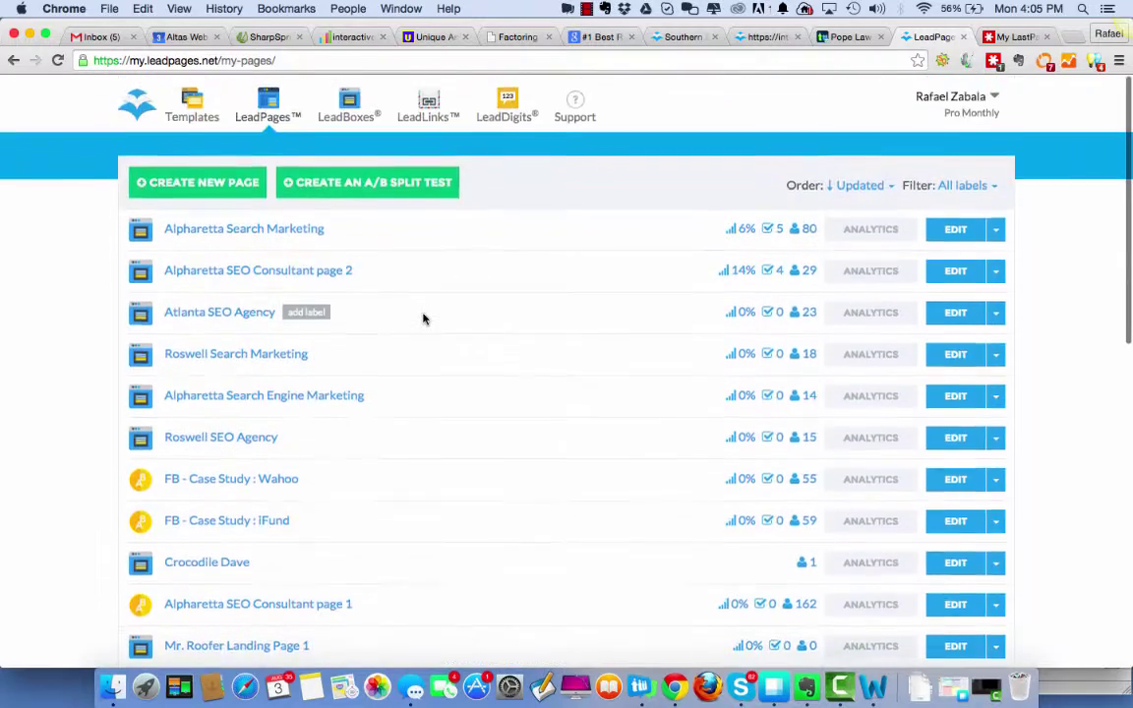
Go back to the first page of the landing-page list.
scroll(423, 317, "down", 8)
scroll(422, 318, "down", 5)
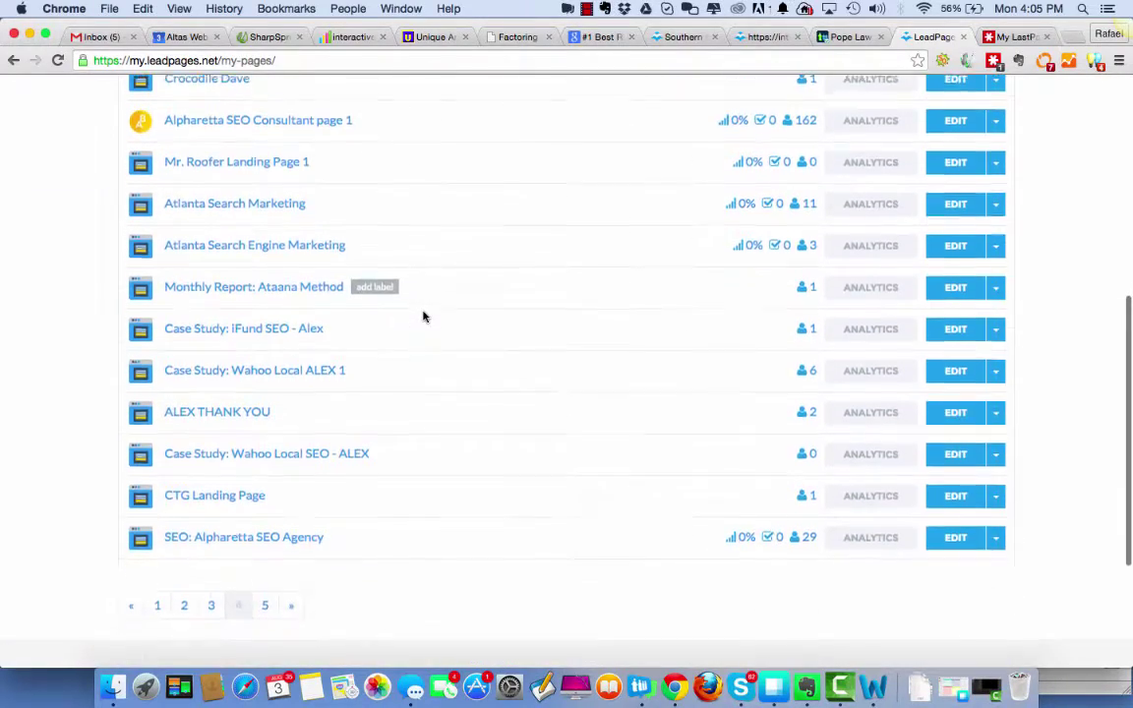
scroll(423, 317, "up", 10)
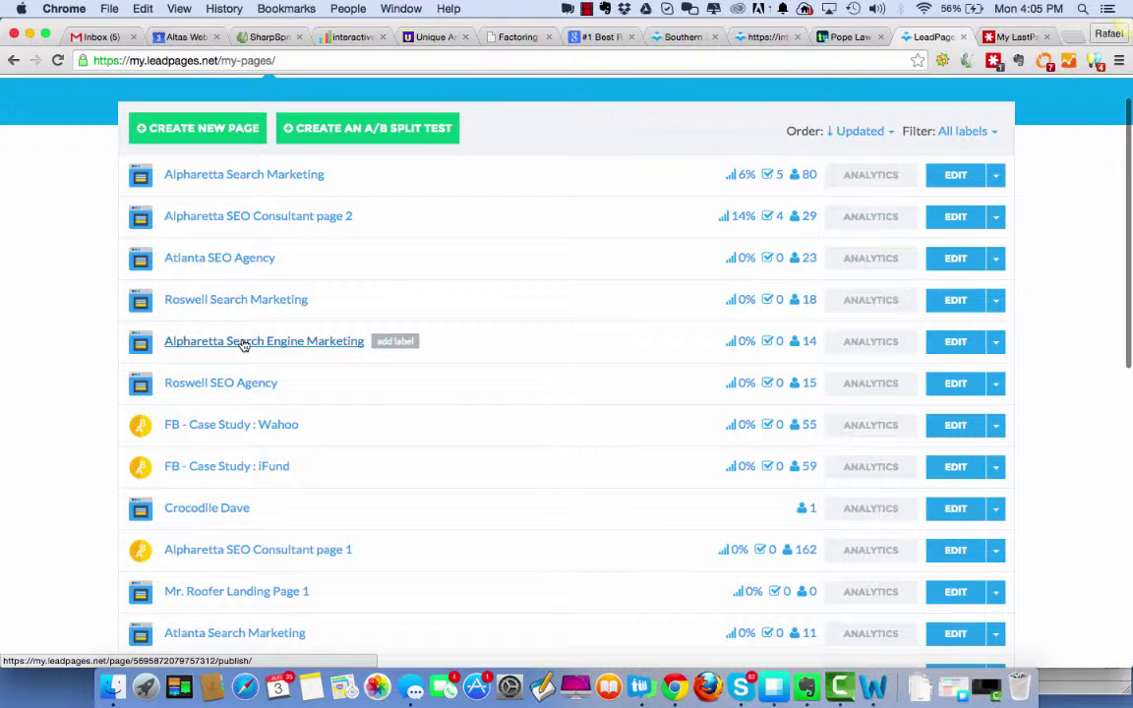
scroll(413, 355, "down", 2)
scroll(413, 355, "down", 10)
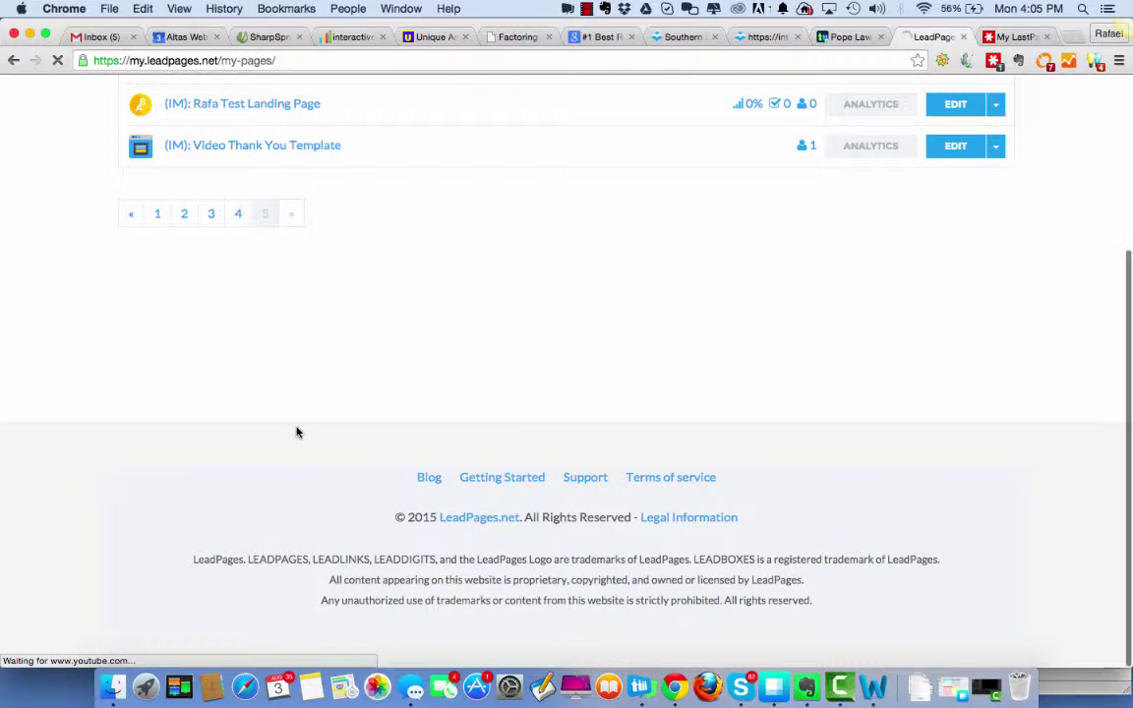
scroll(576, 304, "up", 5)
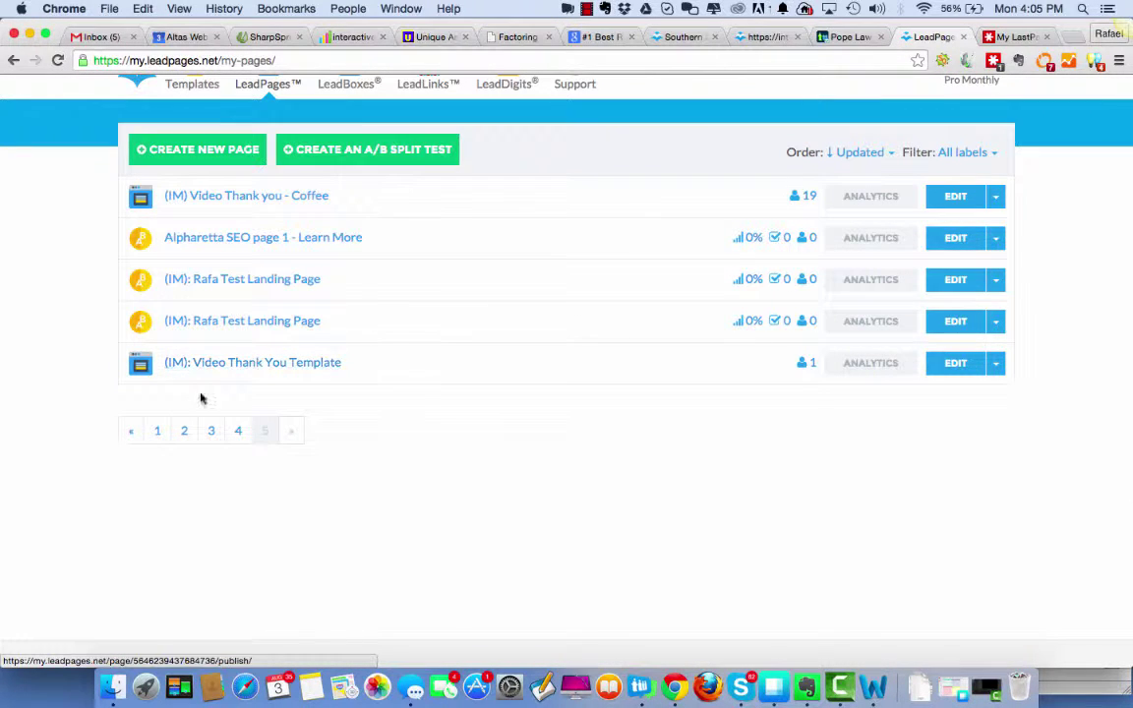
left_click(155, 432)
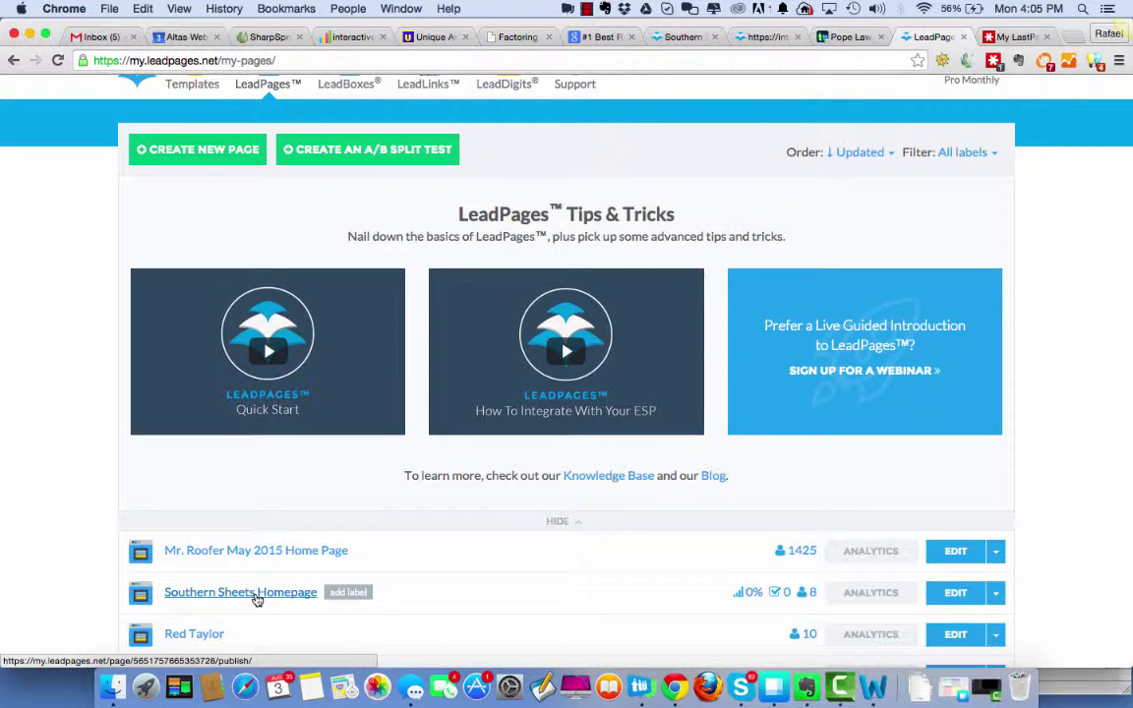
scroll(384, 462, "down", 5)
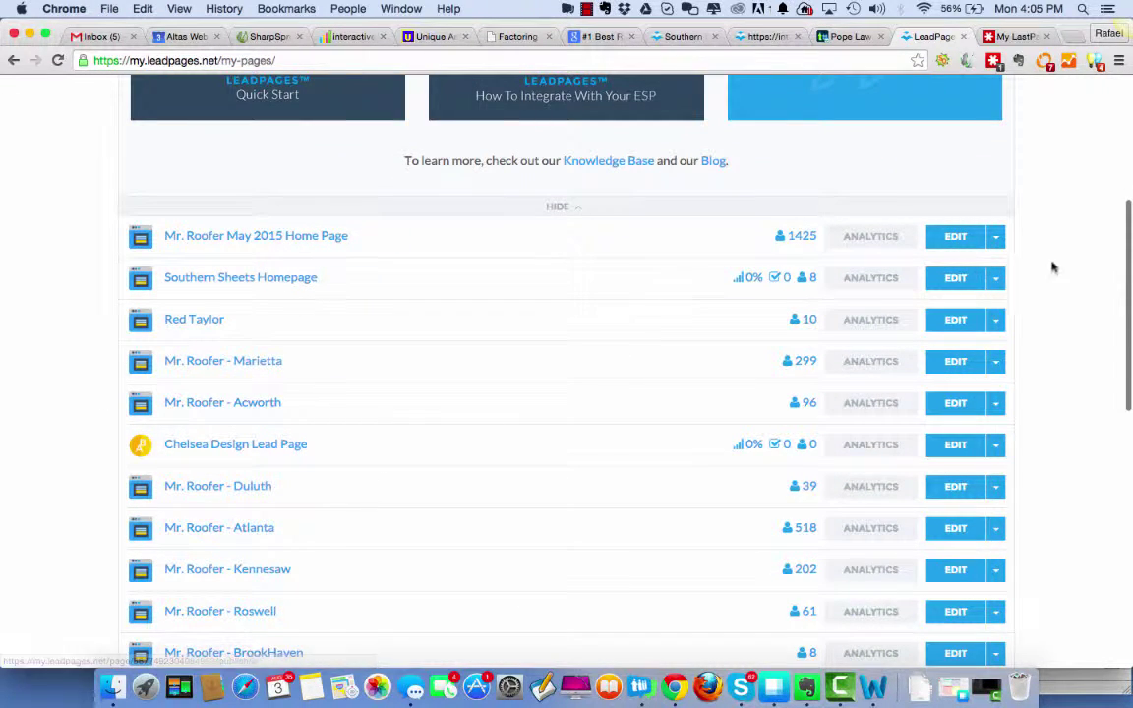
Edit the Southern Sheets Homepage, then bring Word forward and minimize it to reveal the editor.
left_click(961, 283)
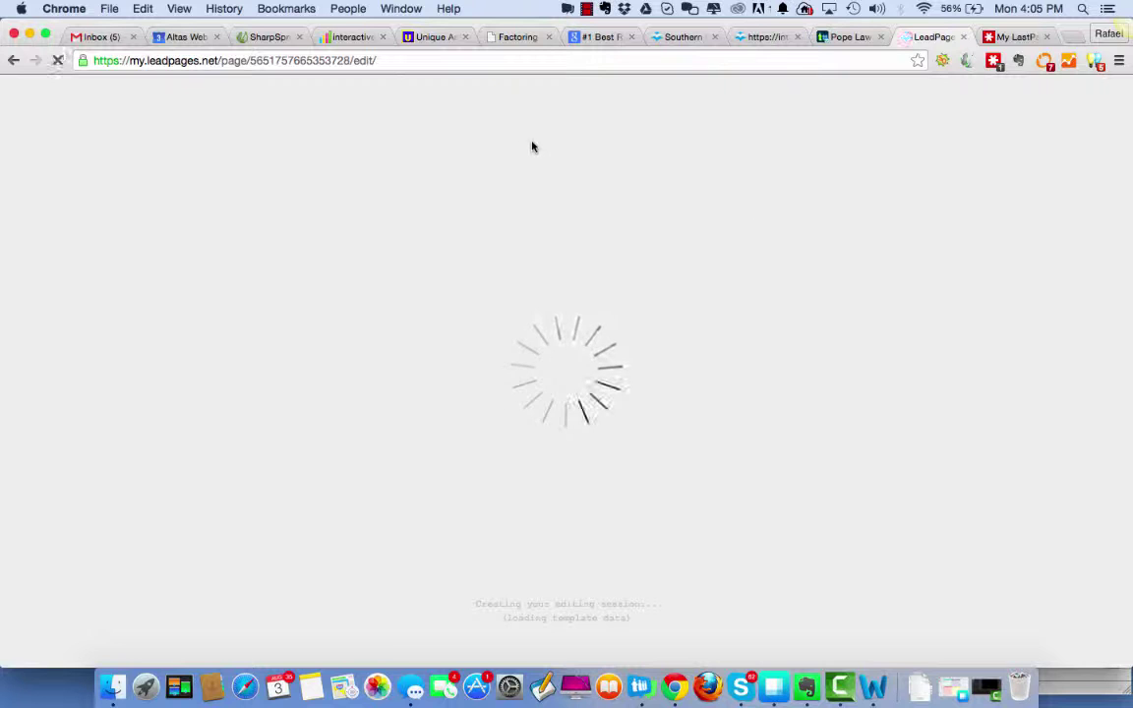
left_click(871, 685)
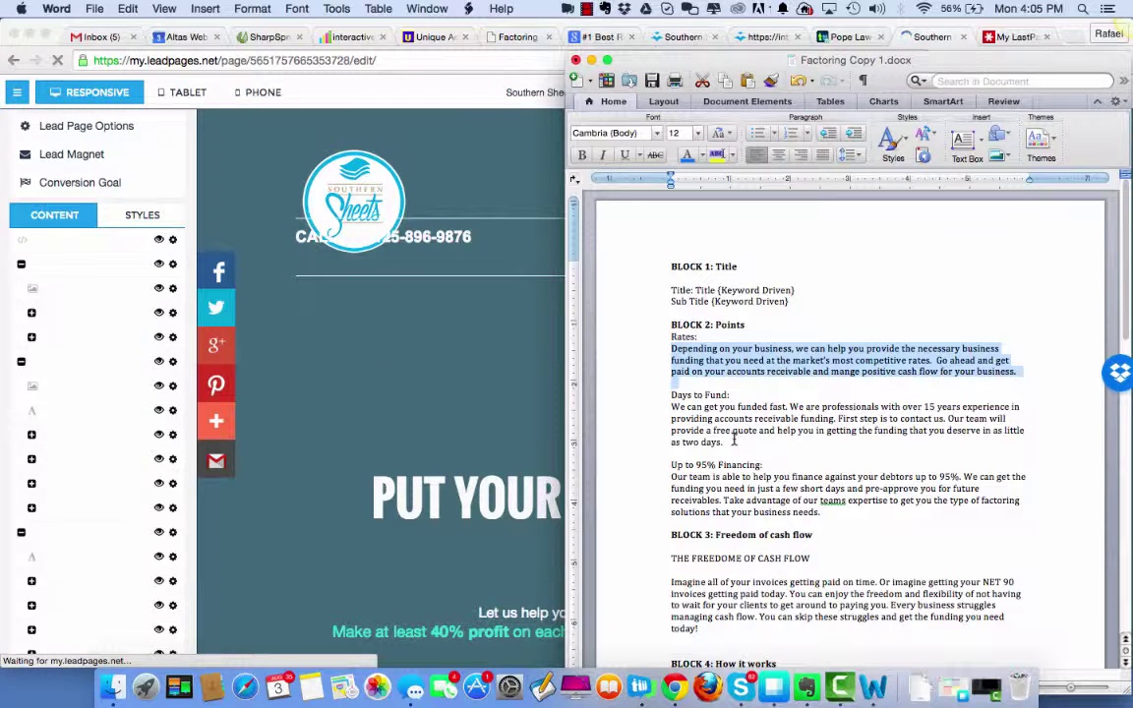
left_click(591, 60)
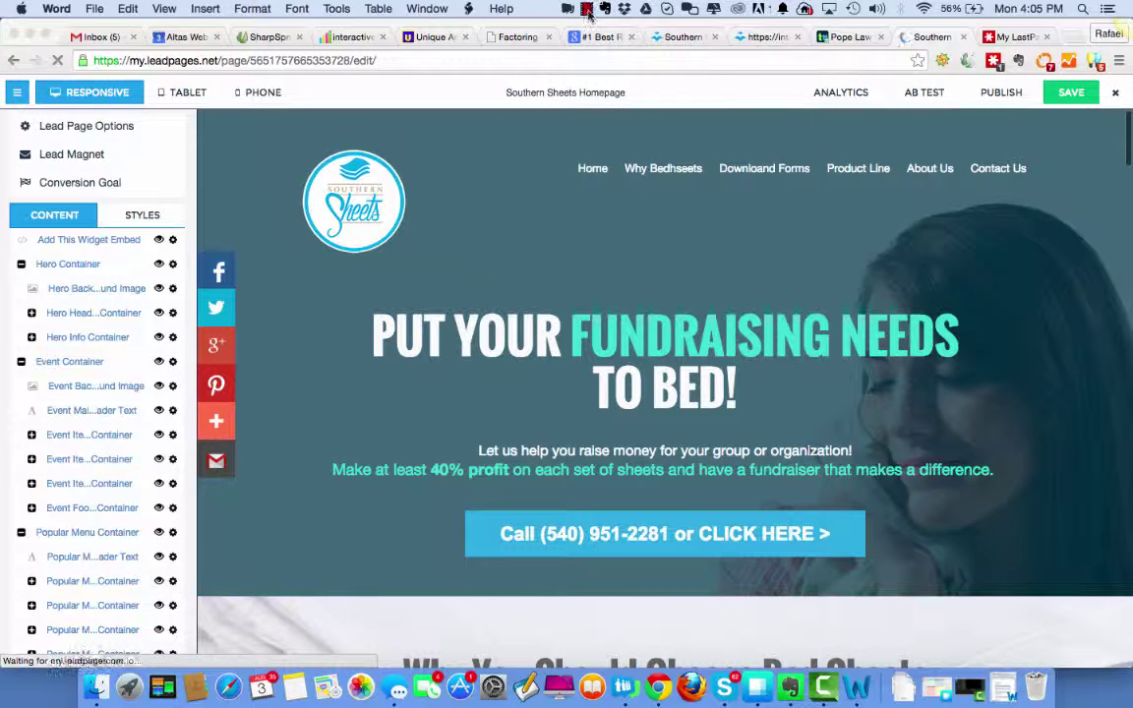